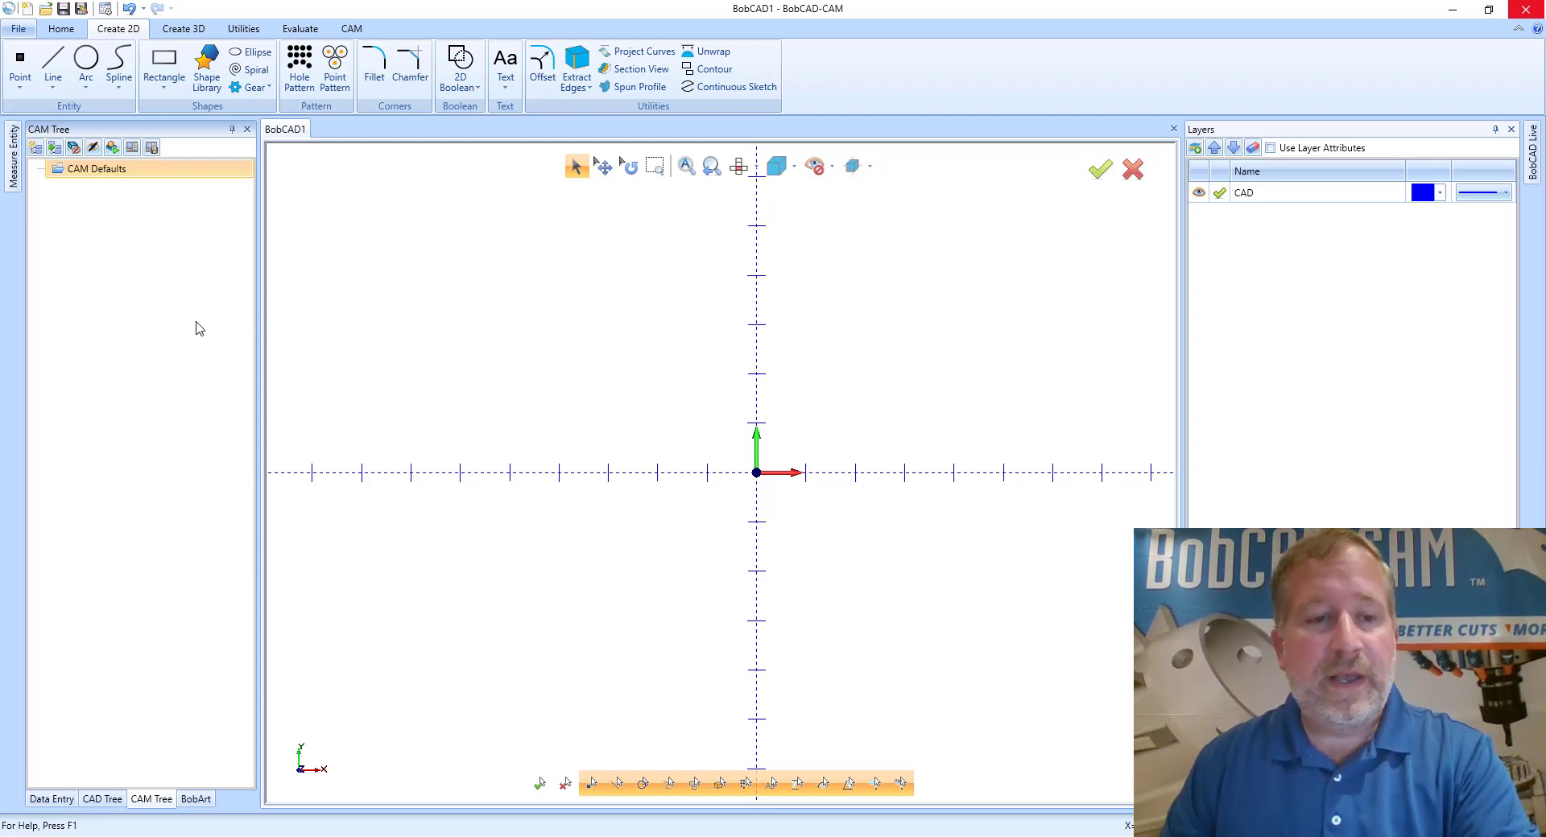
# - Browse the Data Entry, CAD Tree, CAM Tree, BobArt and UCS panels
pyautogui.click(50, 799)
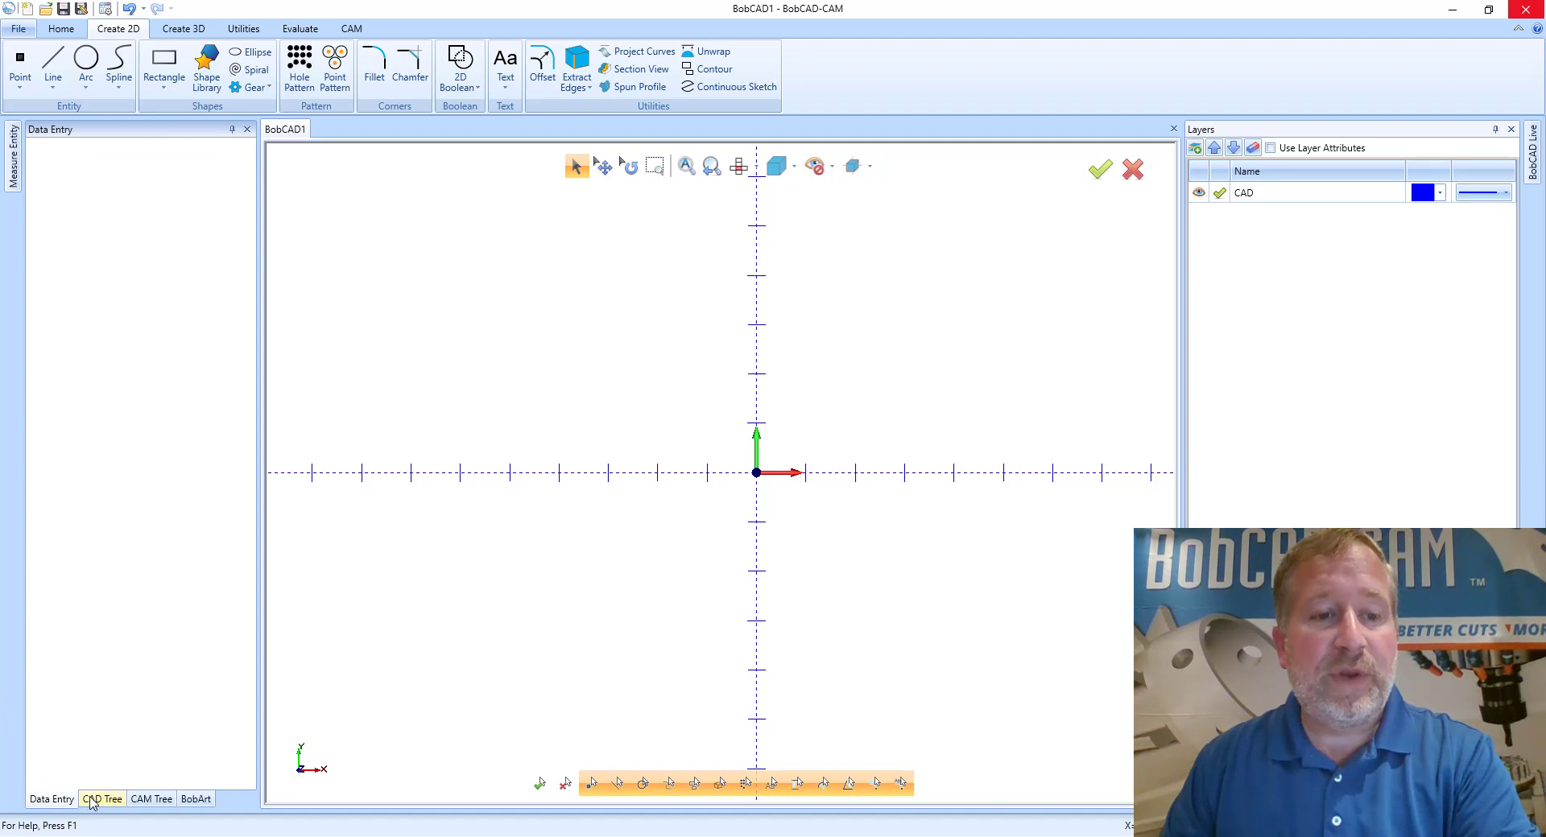
pyautogui.click(91, 800)
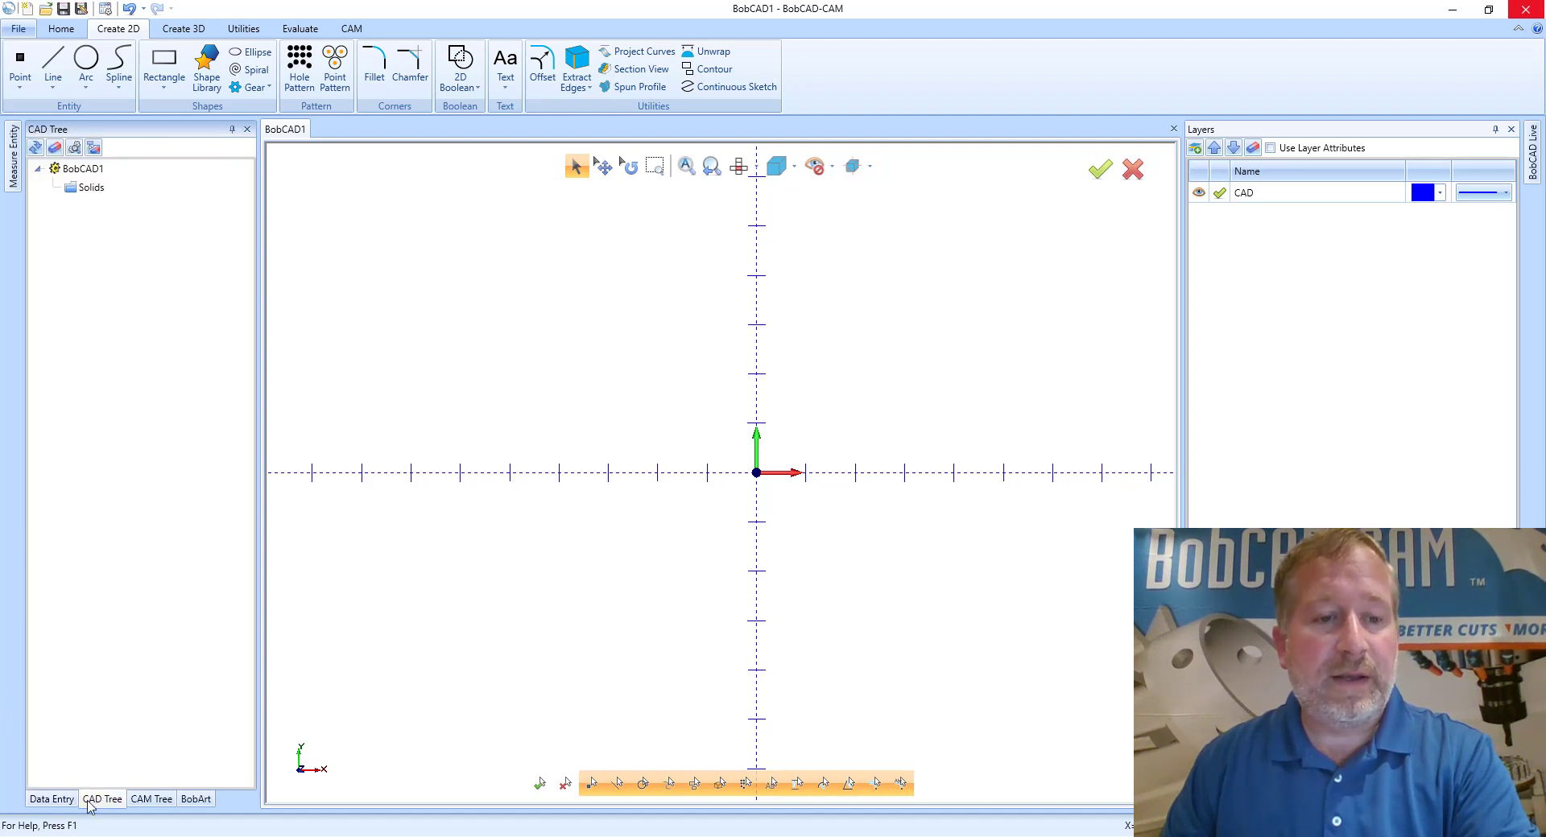
pyautogui.click(145, 799)
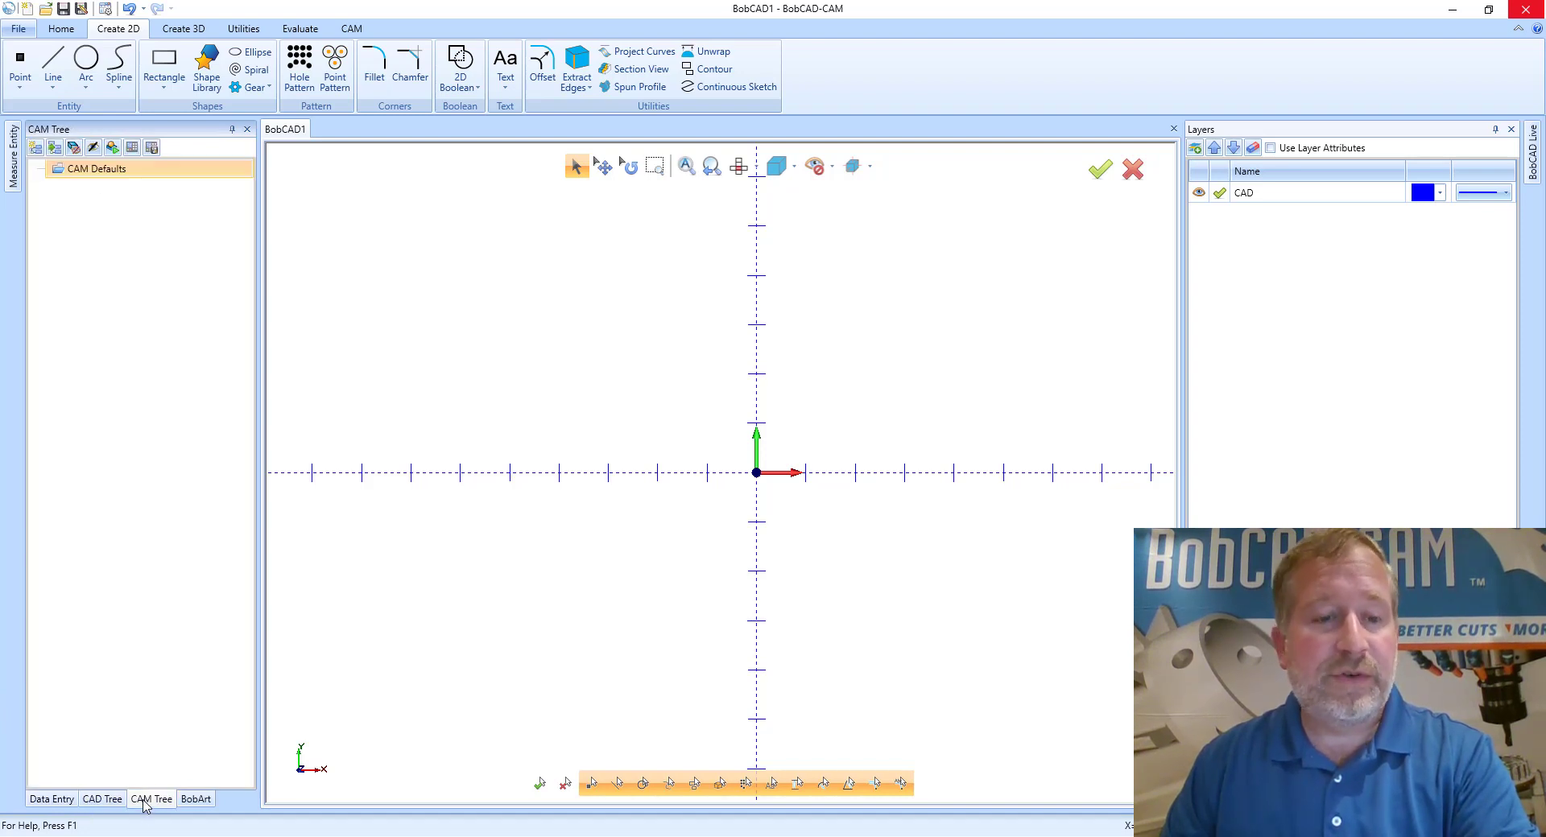
pyautogui.click(196, 798)
pyautogui.click(150, 799)
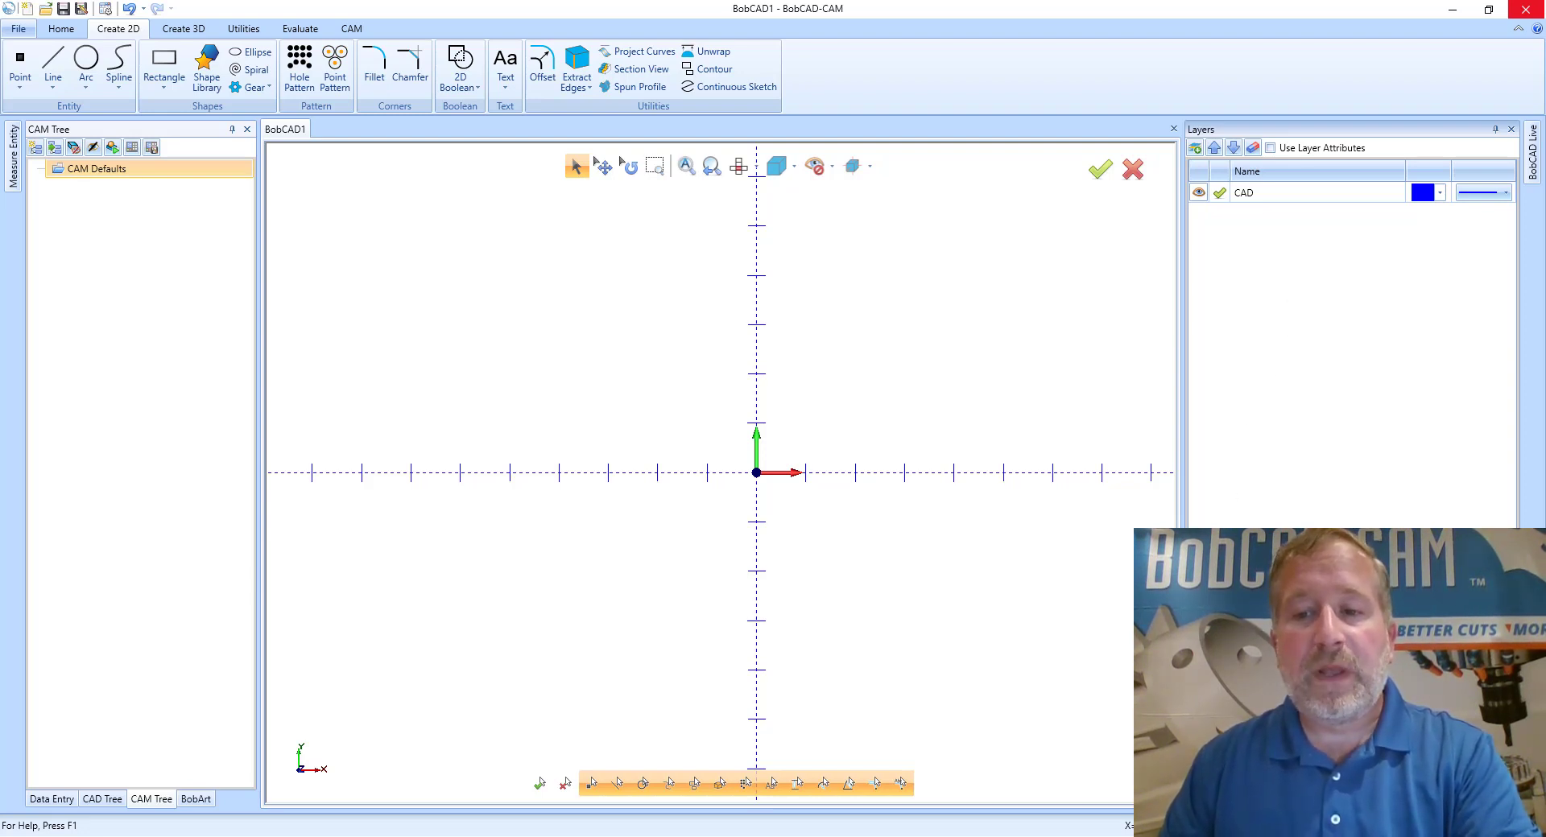
pyautogui.click(1232, 800)
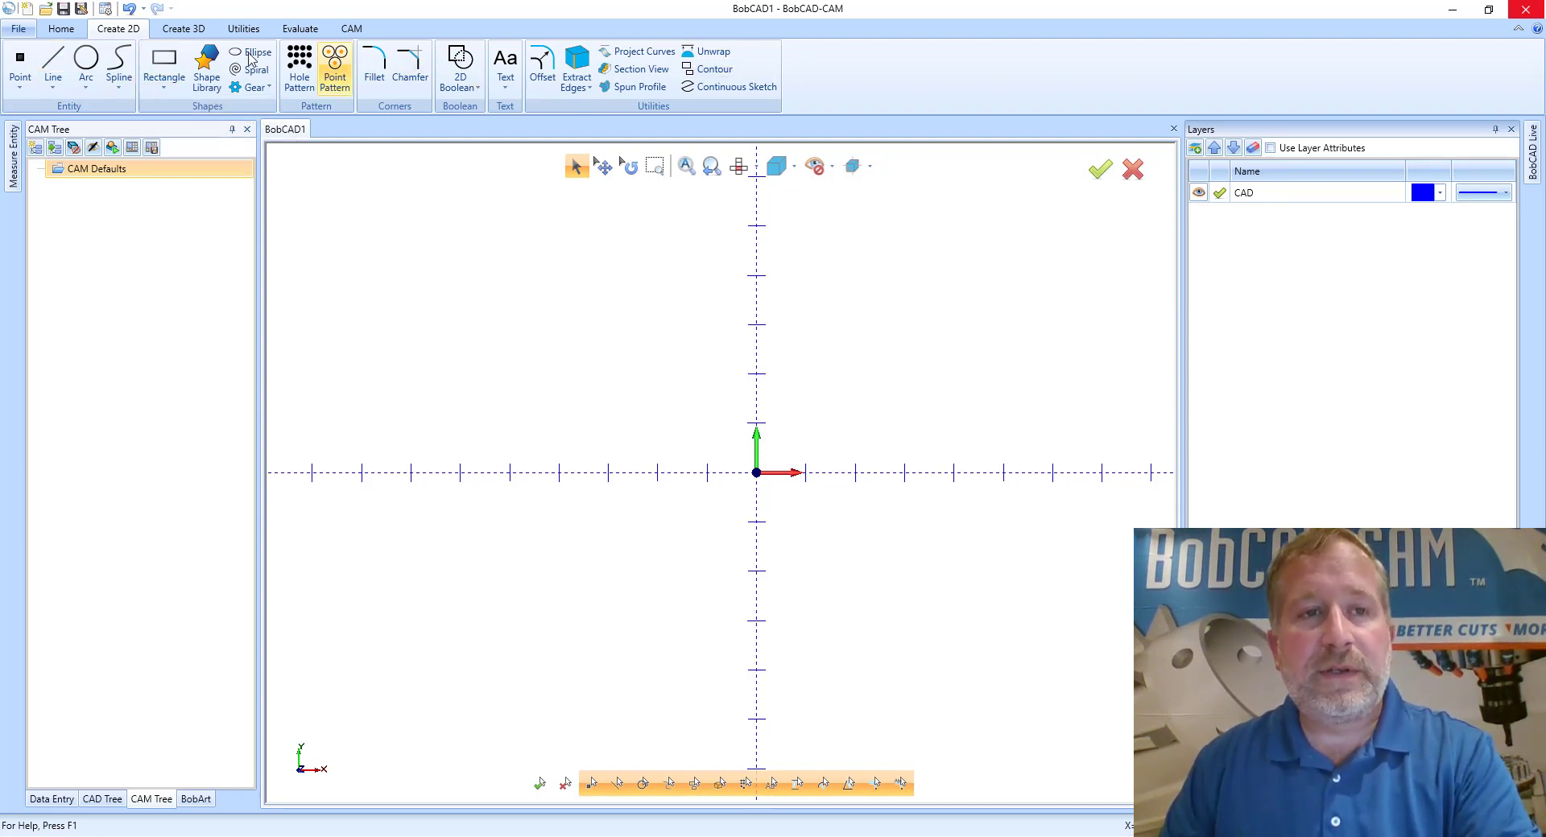
# - Look through the Edit, File, Create 2D, Create 3D and Utilities ribbon tabs
pyautogui.click(61, 29)
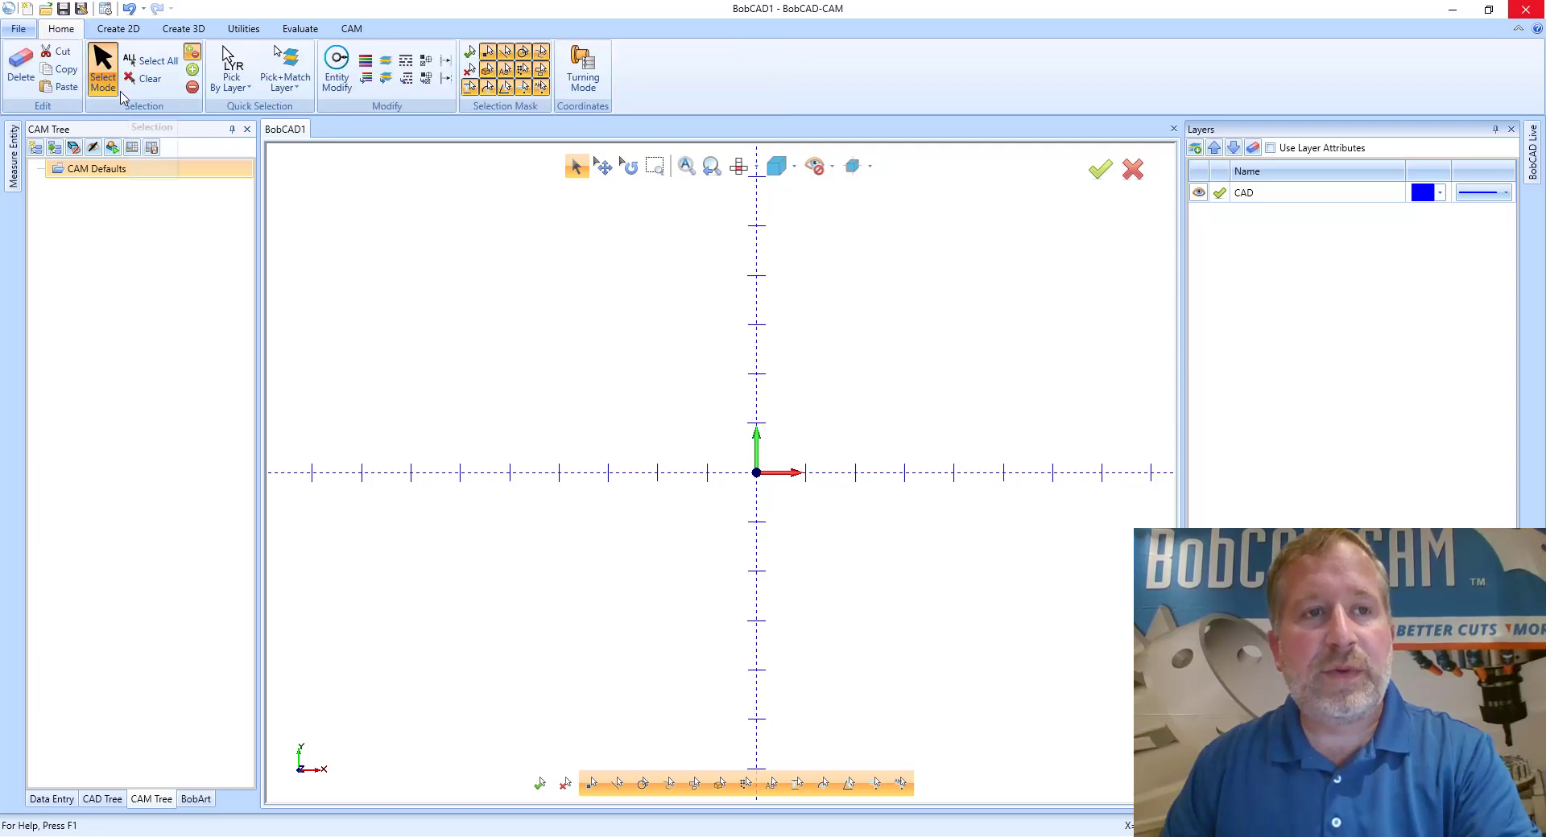
pyautogui.click(19, 29)
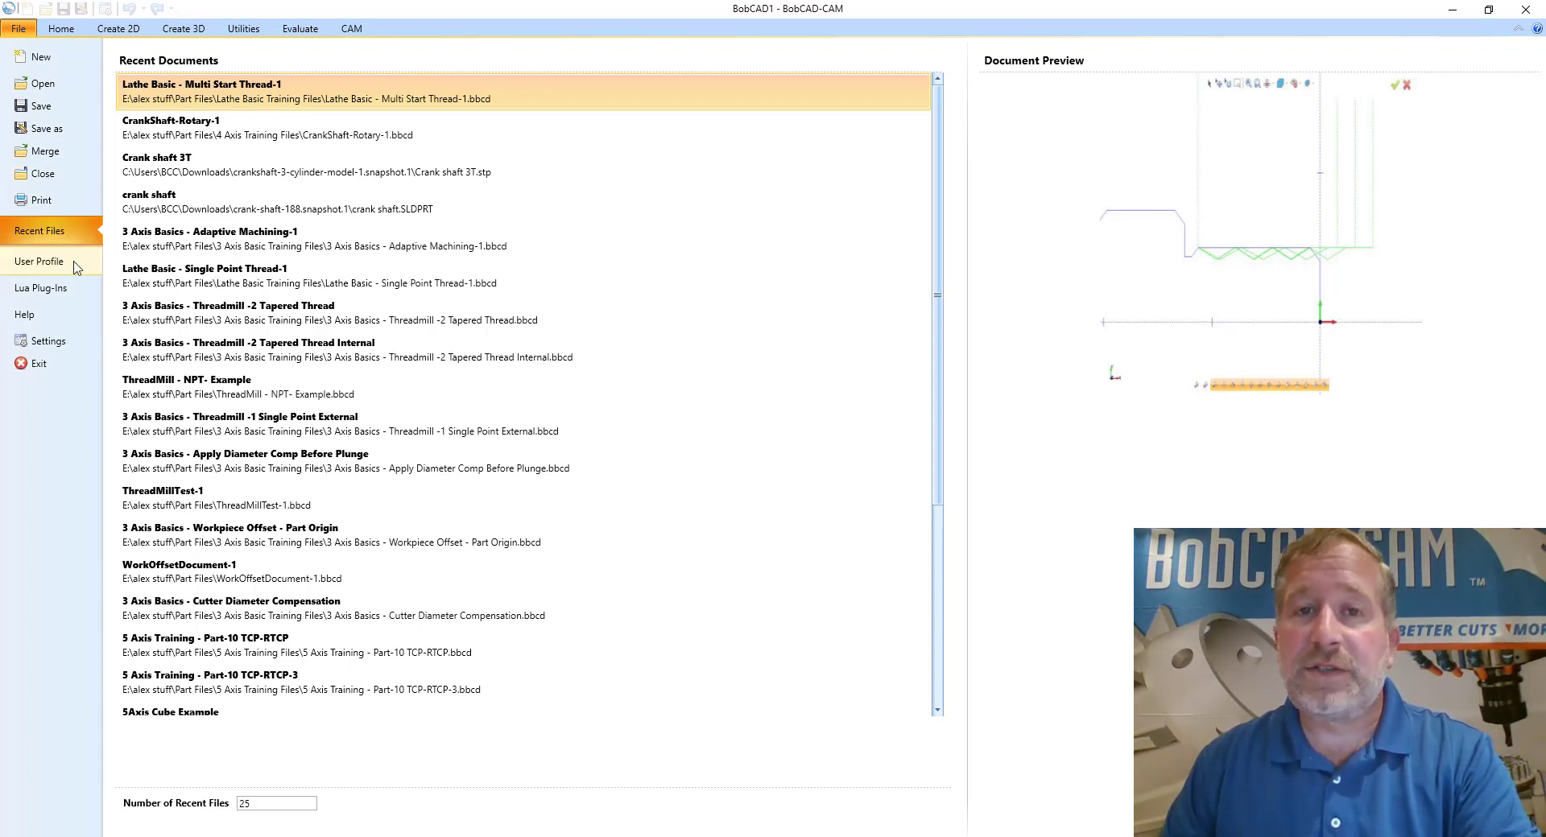
pyautogui.click(61, 28)
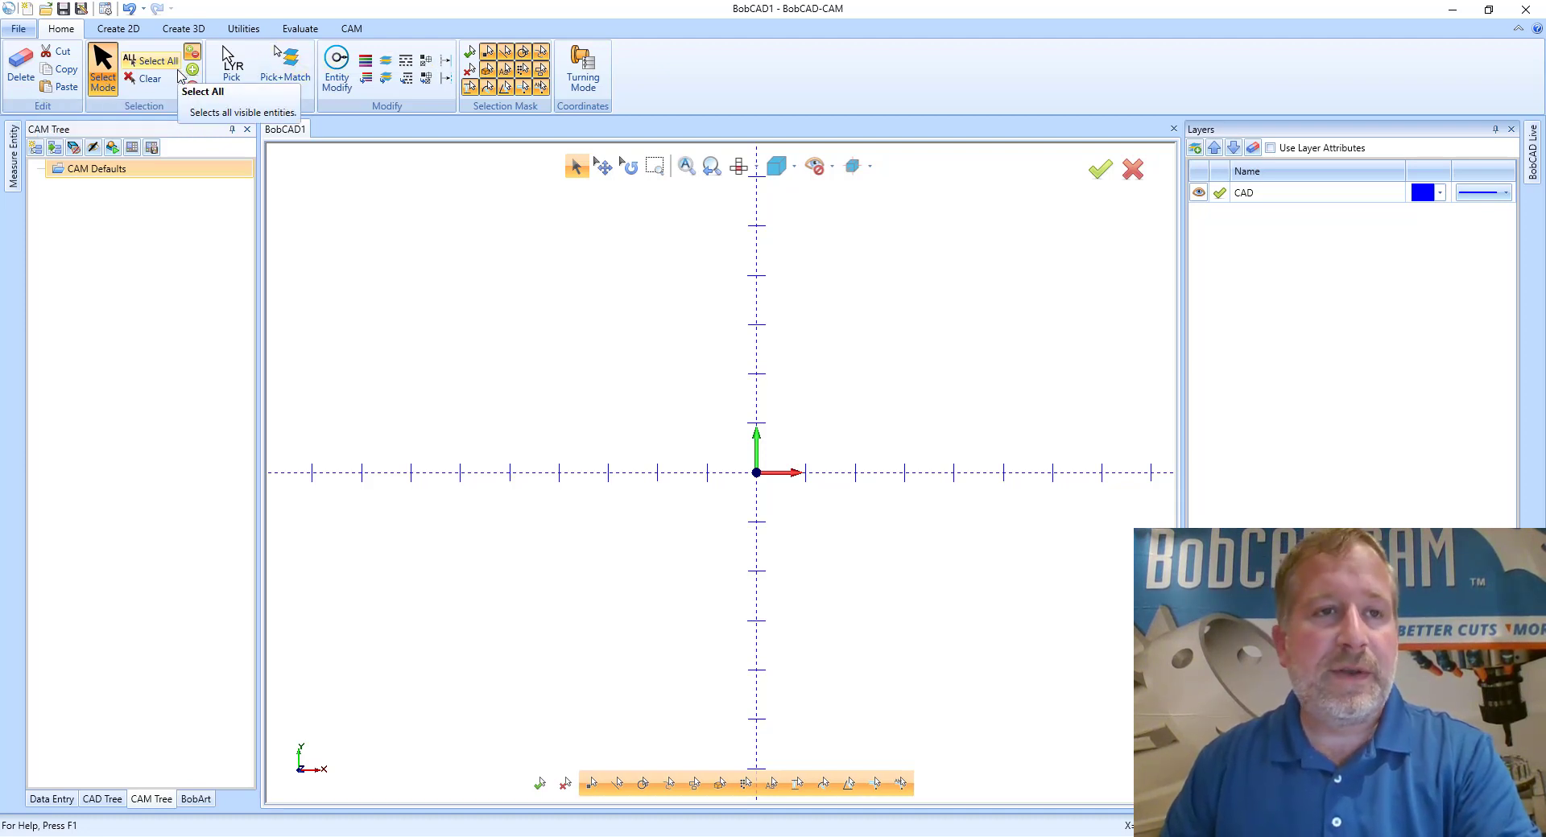
pyautogui.click(117, 29)
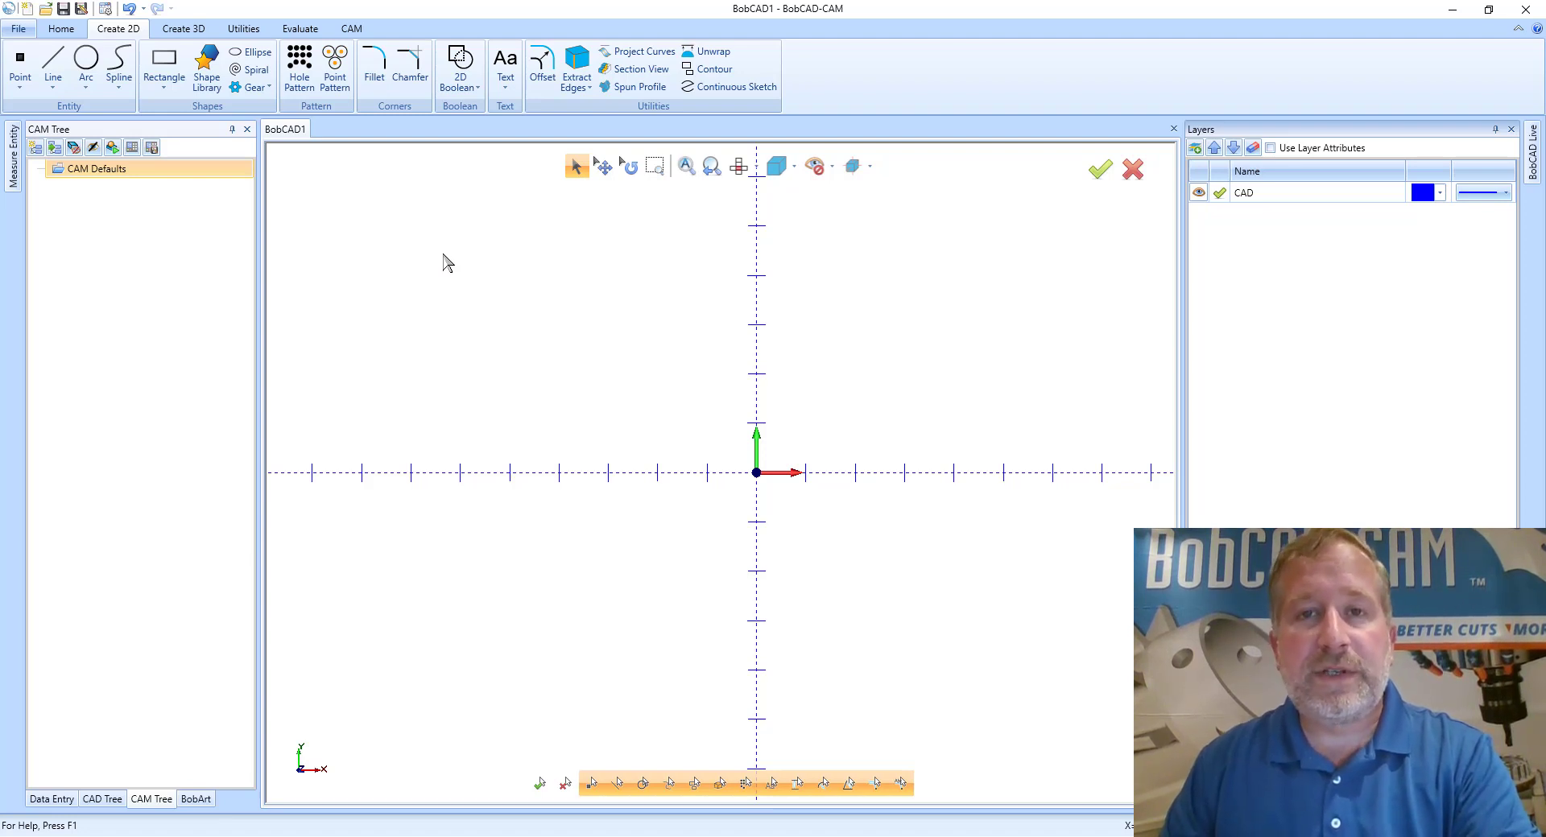
pyautogui.click(187, 32)
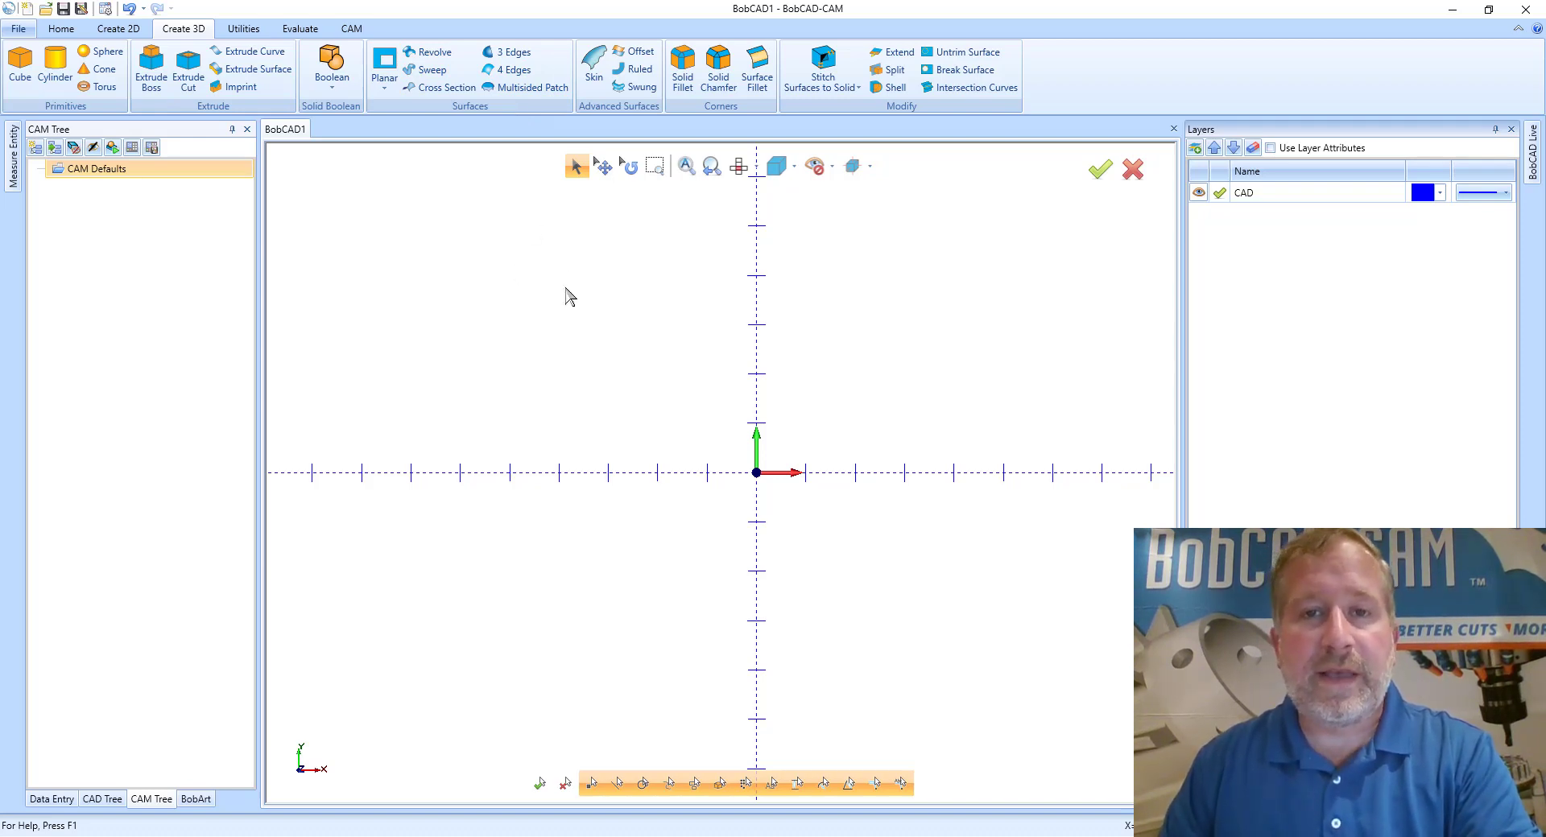
pyautogui.click(243, 29)
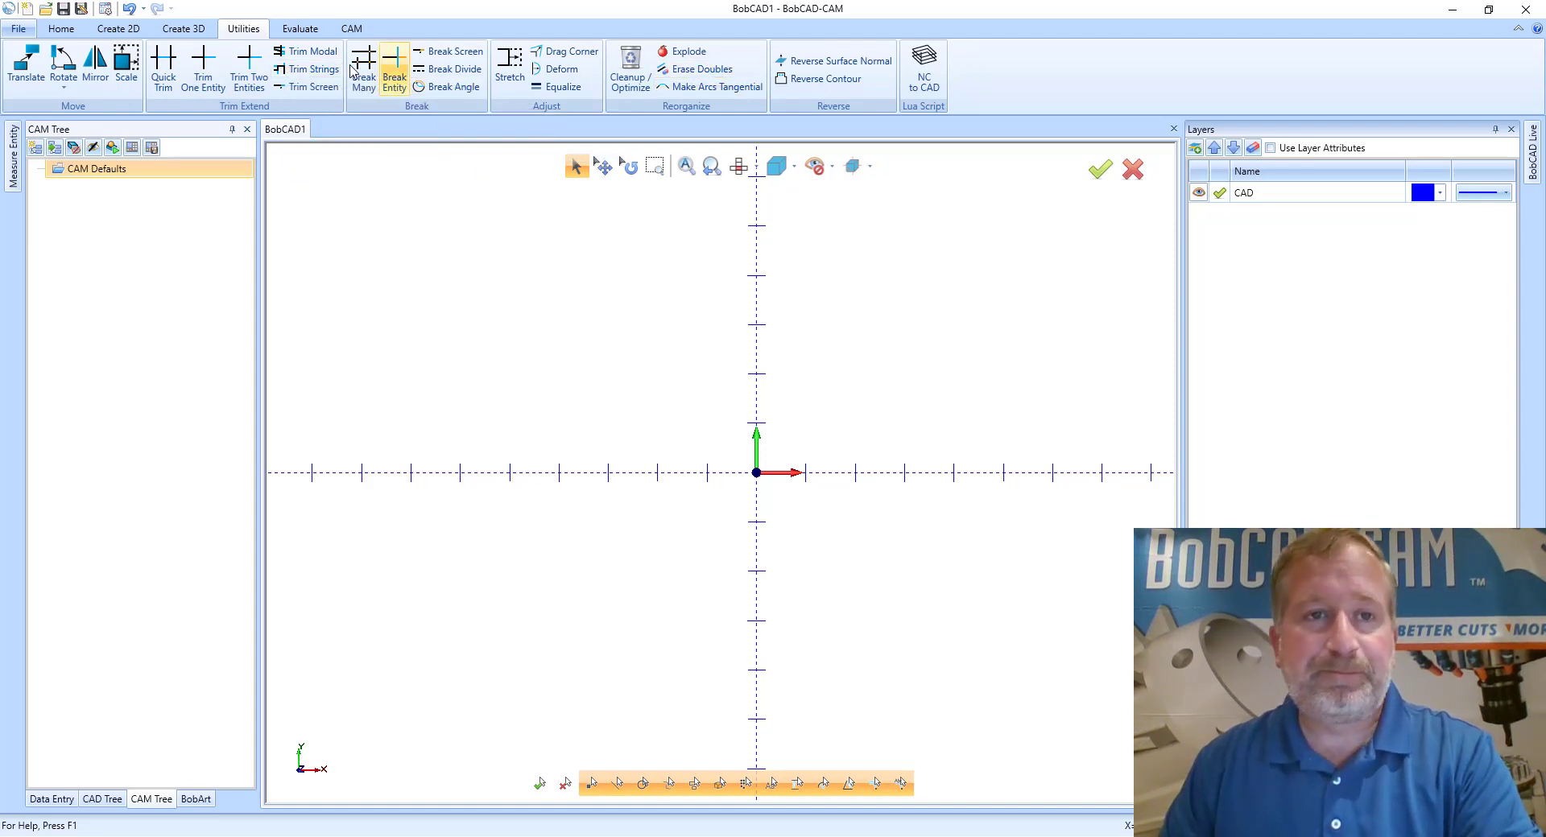
# - Look through the Evaluate and CAM tools and CAM Defaults options, then show BobCAD1's CAD Tree
pyautogui.click(300, 28)
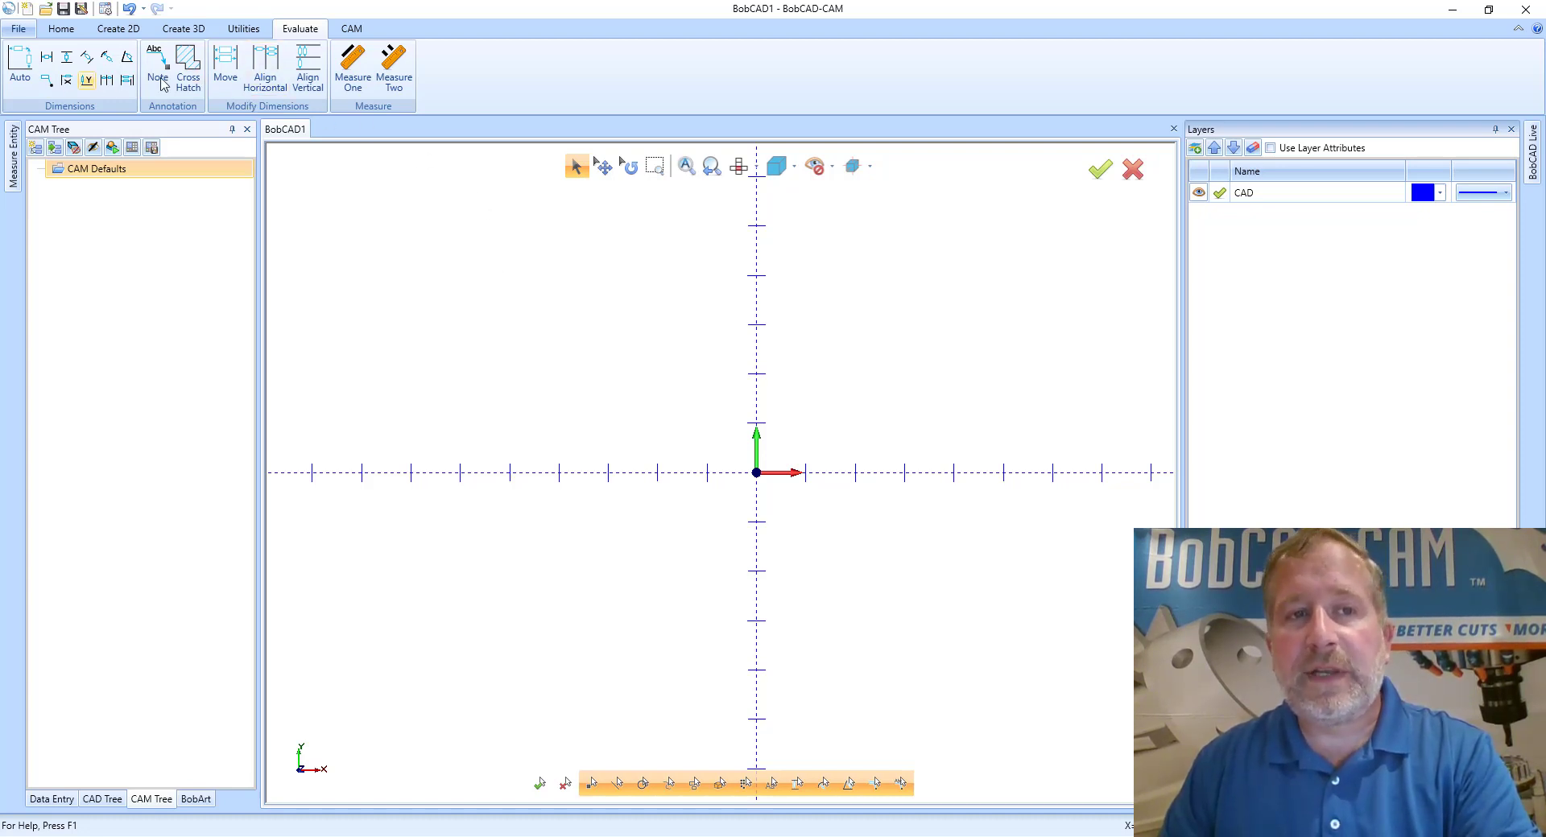
pyautogui.click(351, 29)
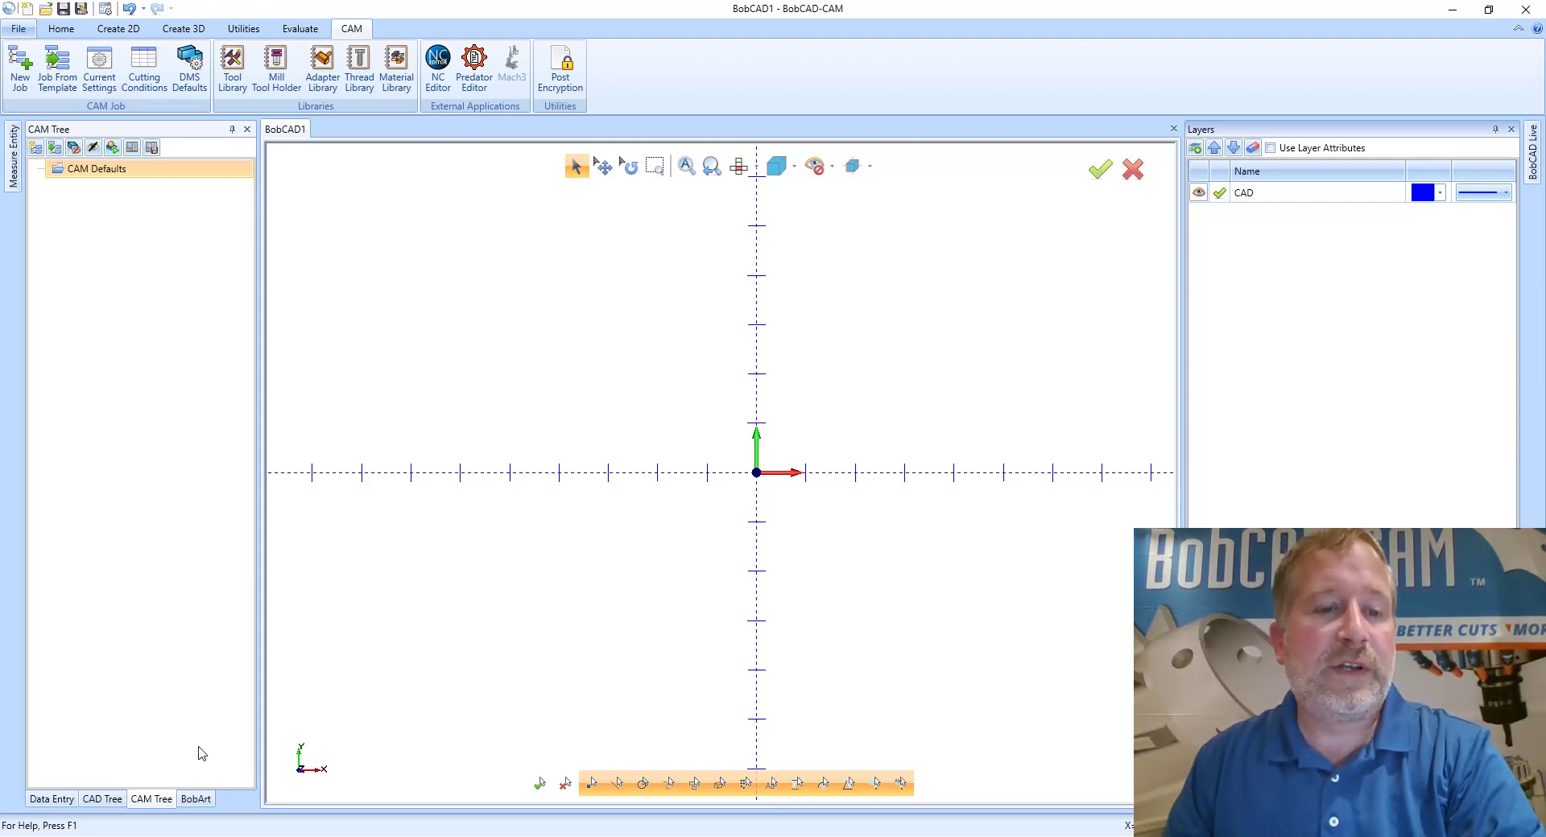
pyautogui.rightClick(104, 173)
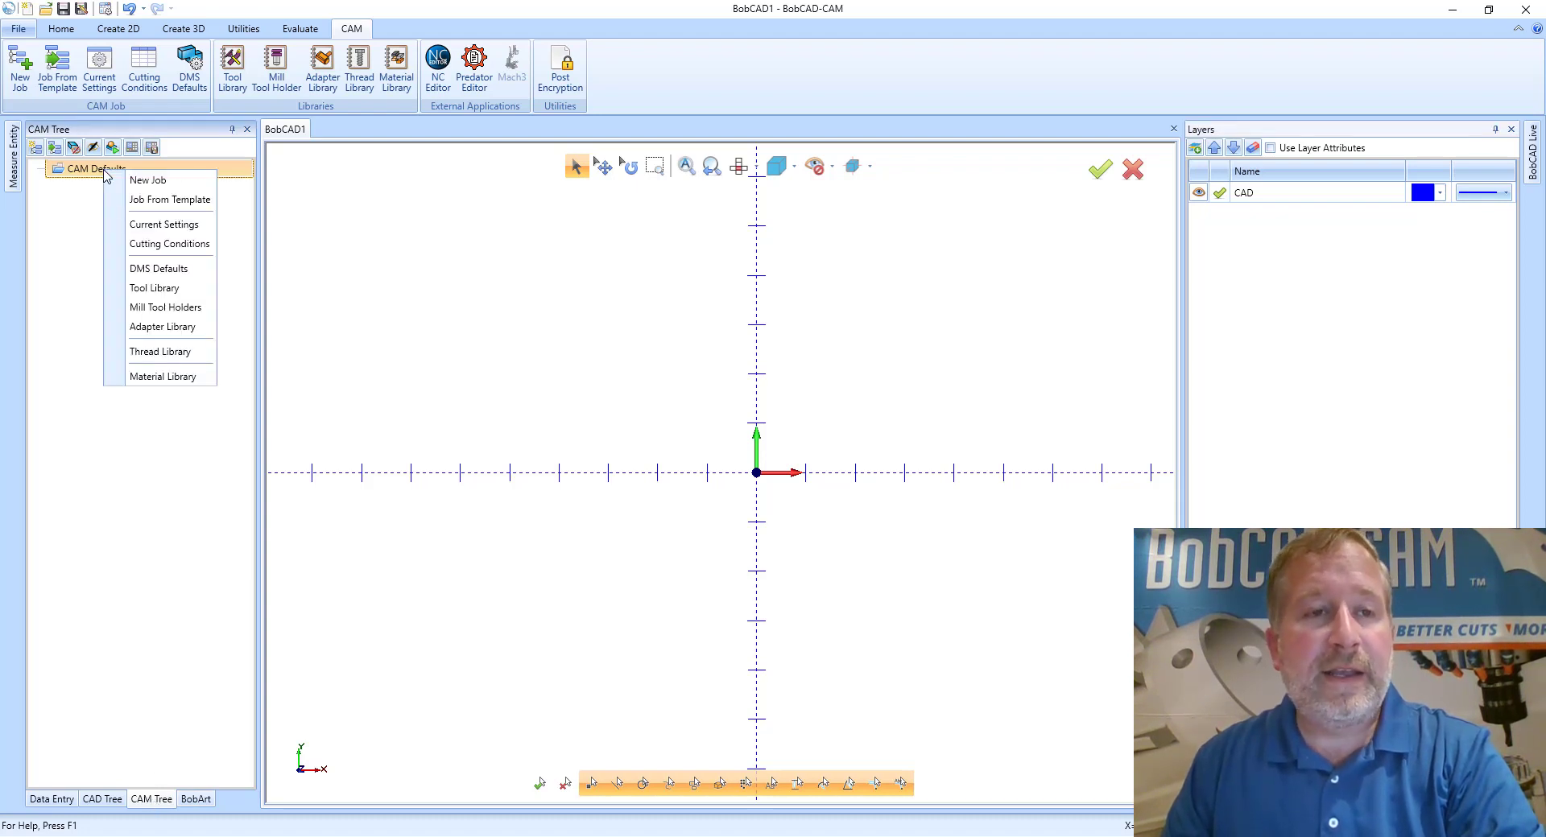
pyautogui.click(121, 518)
pyautogui.click(102, 798)
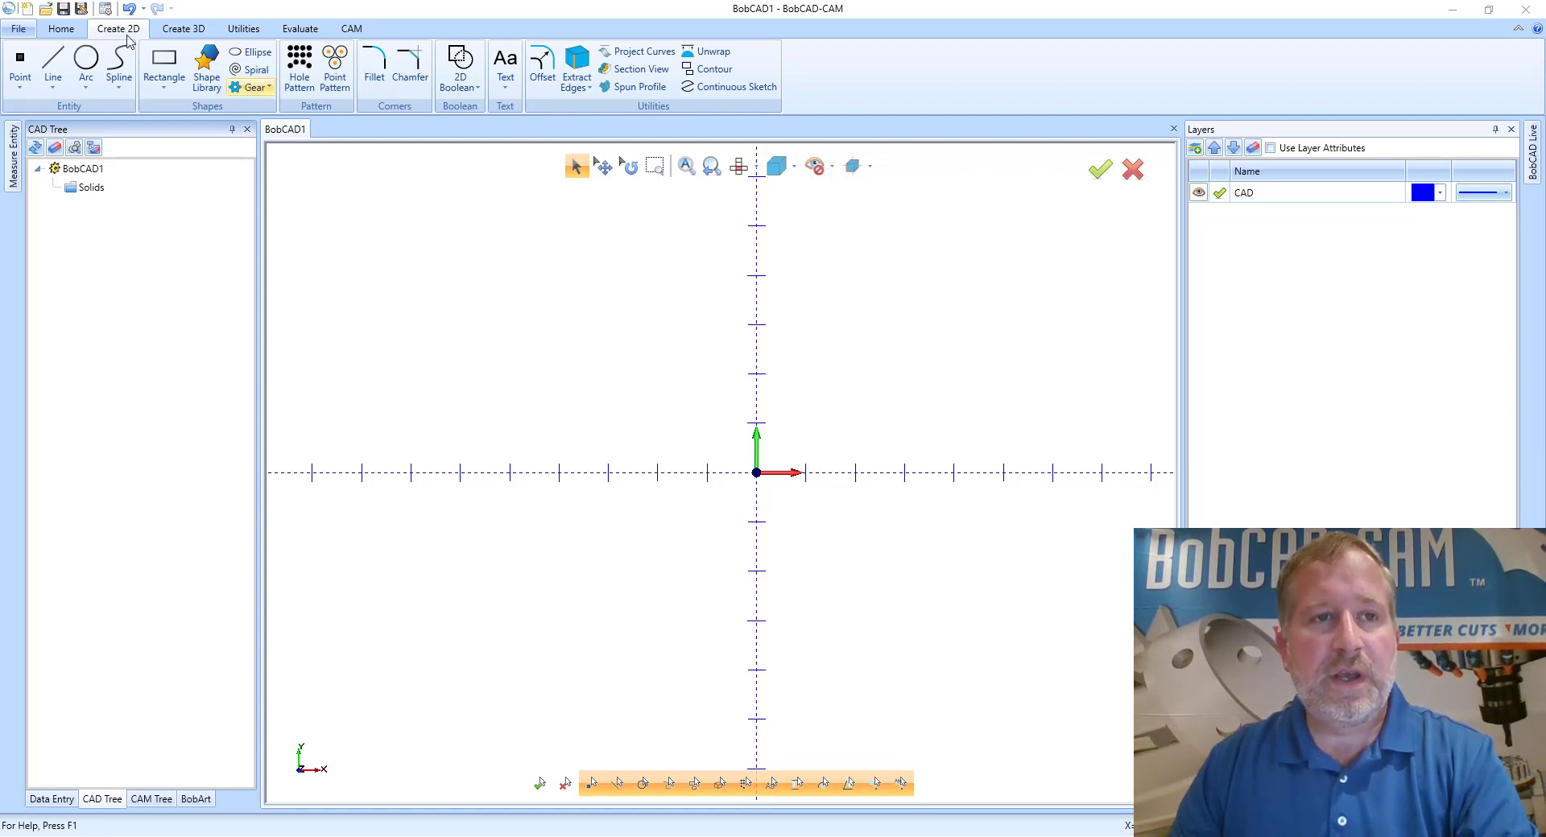
# - Draw a line from -6.6875, 2.1875 to -2.0625, 4.6875 (length 5.2574 at 28.393°)
pyautogui.click(53, 68)
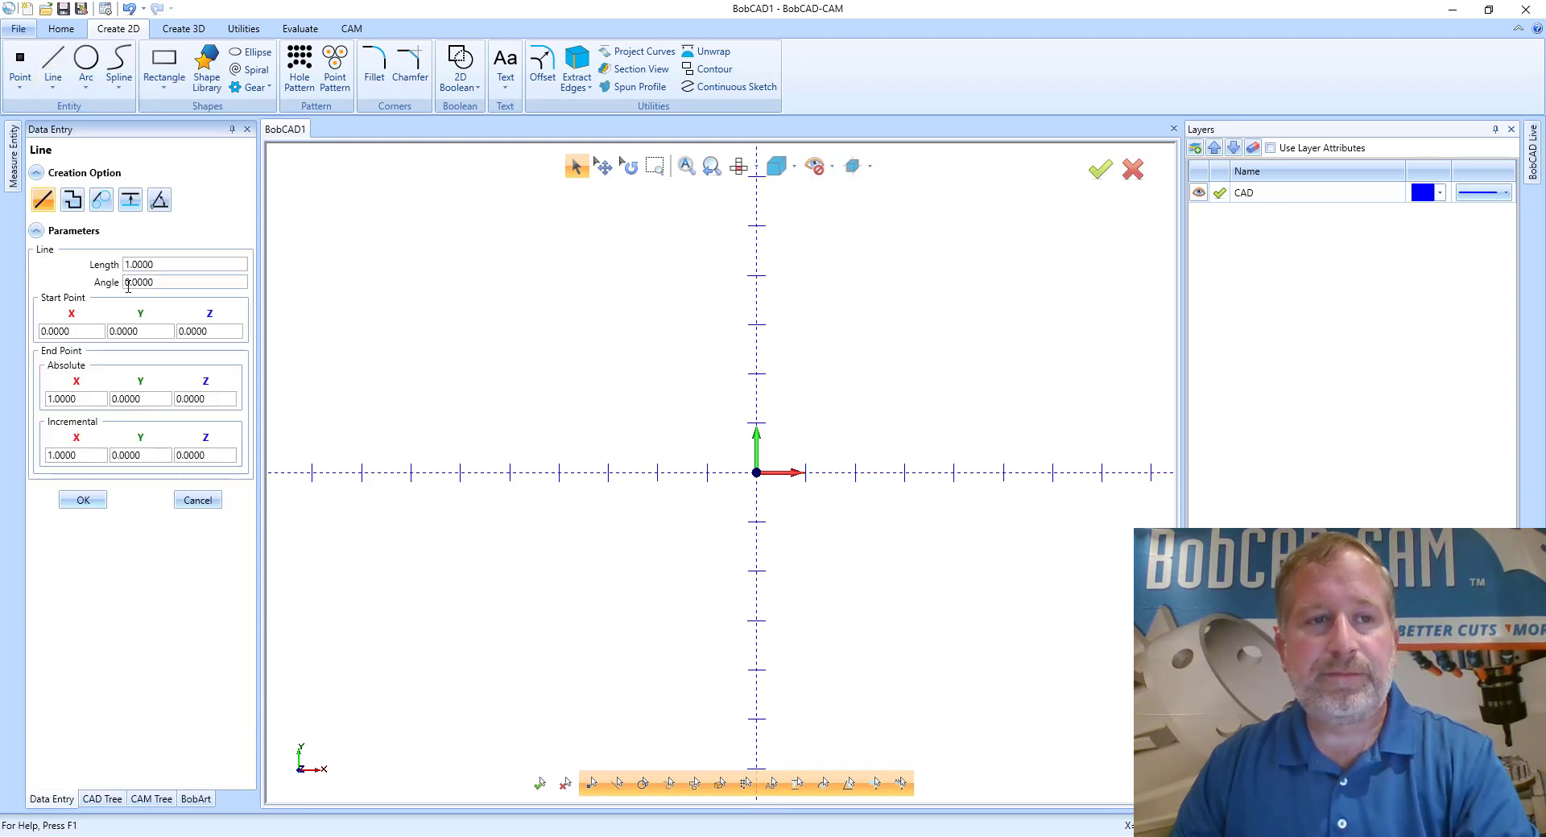
pyautogui.click(53, 93)
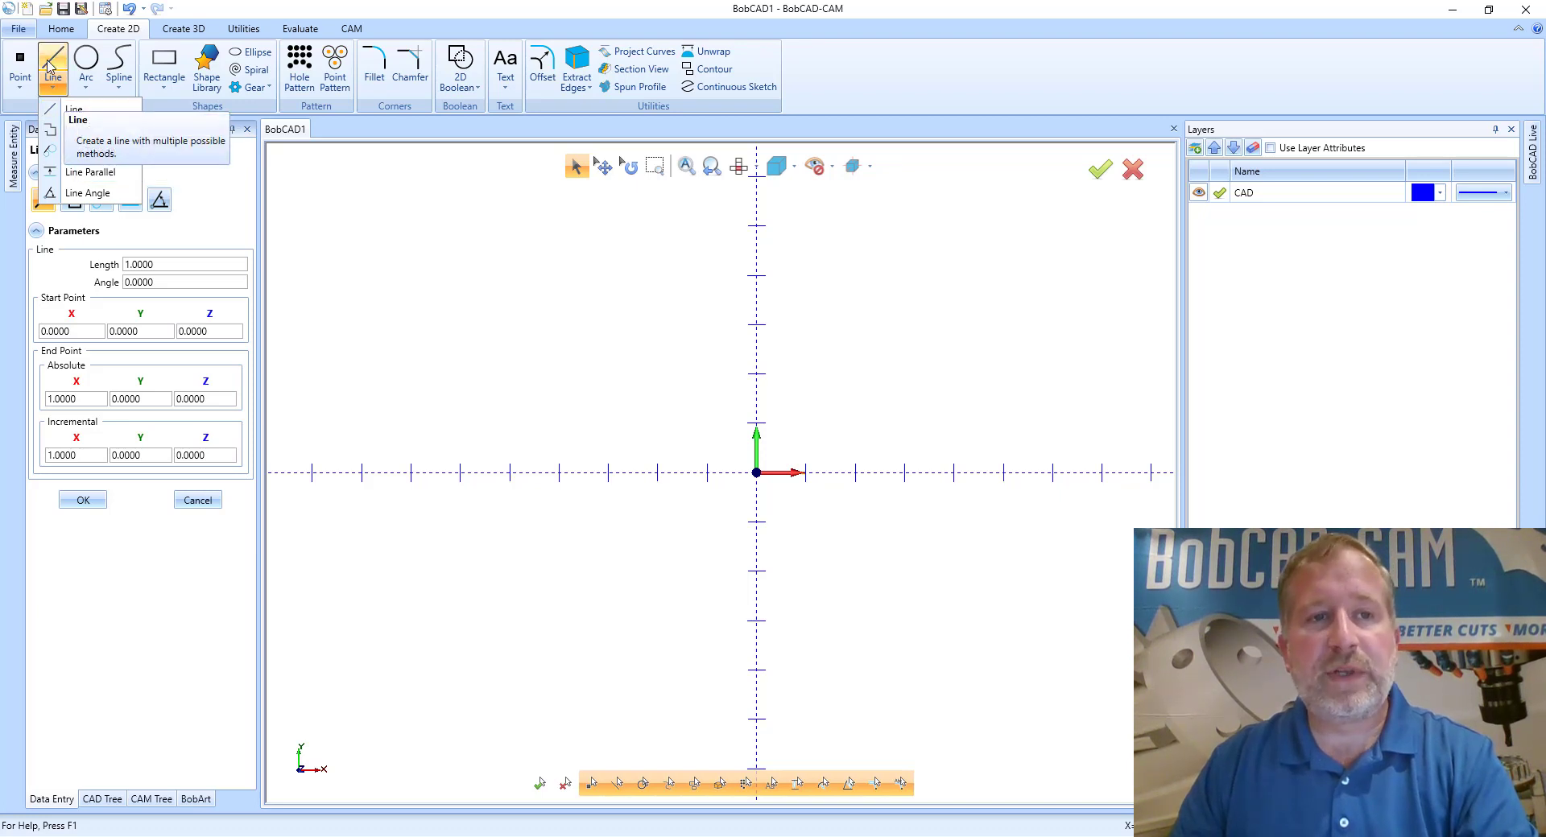
pyautogui.click(37, 173)
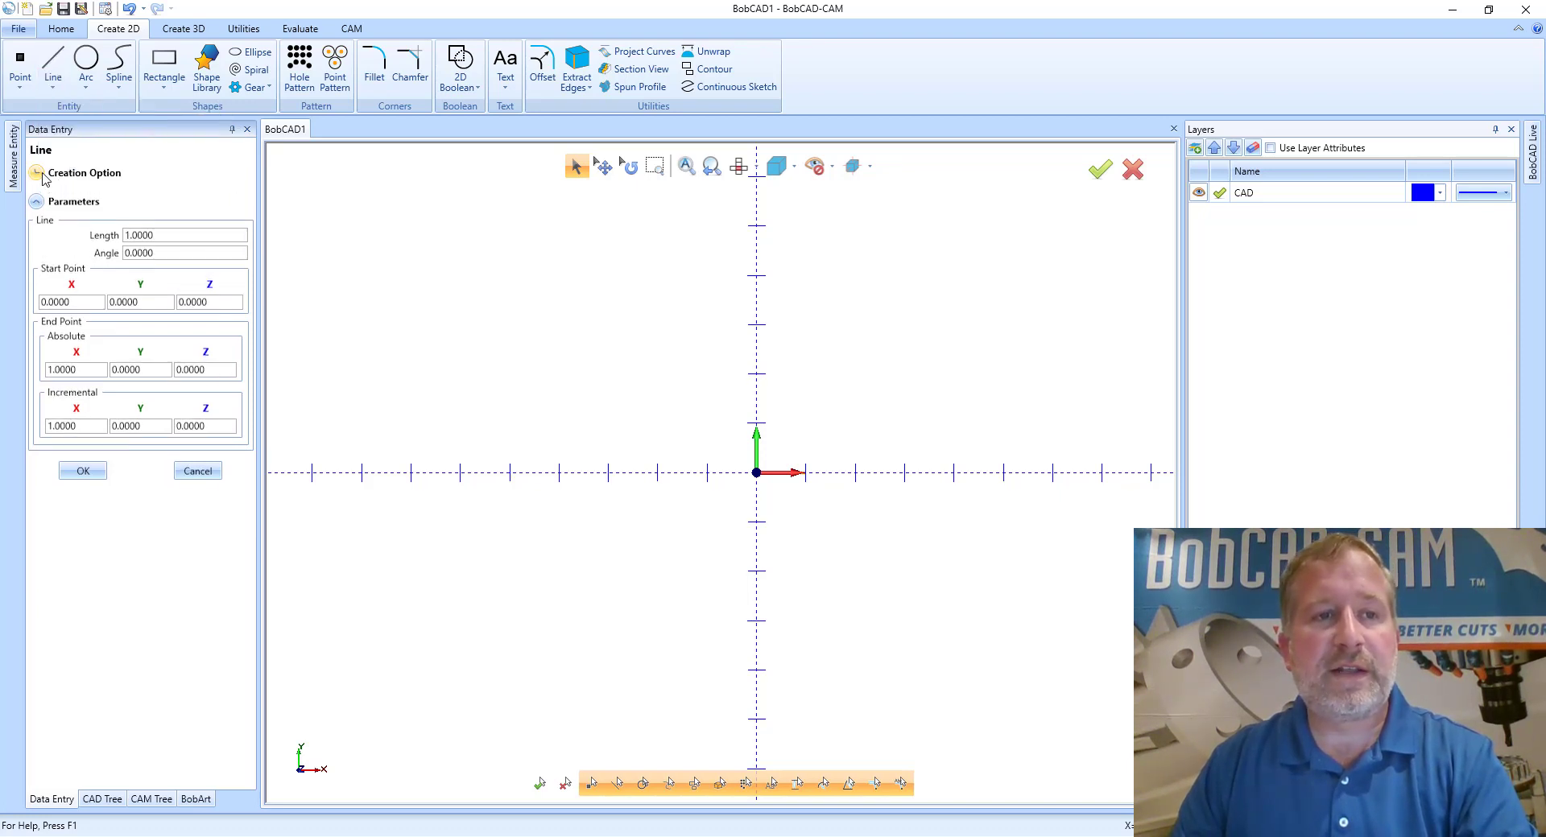
pyautogui.click(42, 174)
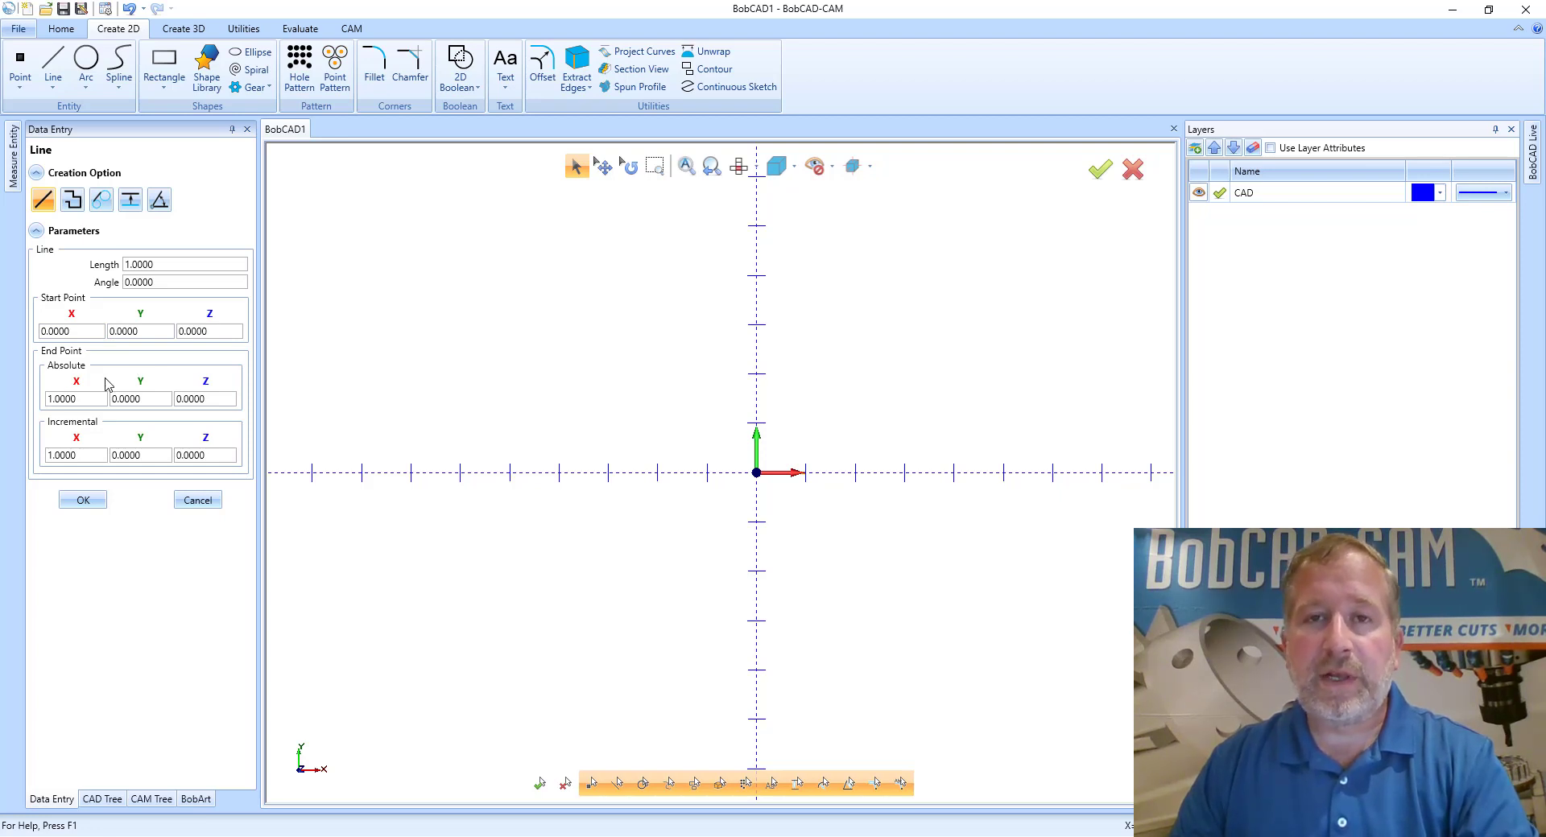
pyautogui.click(426, 365)
pyautogui.click(654, 241)
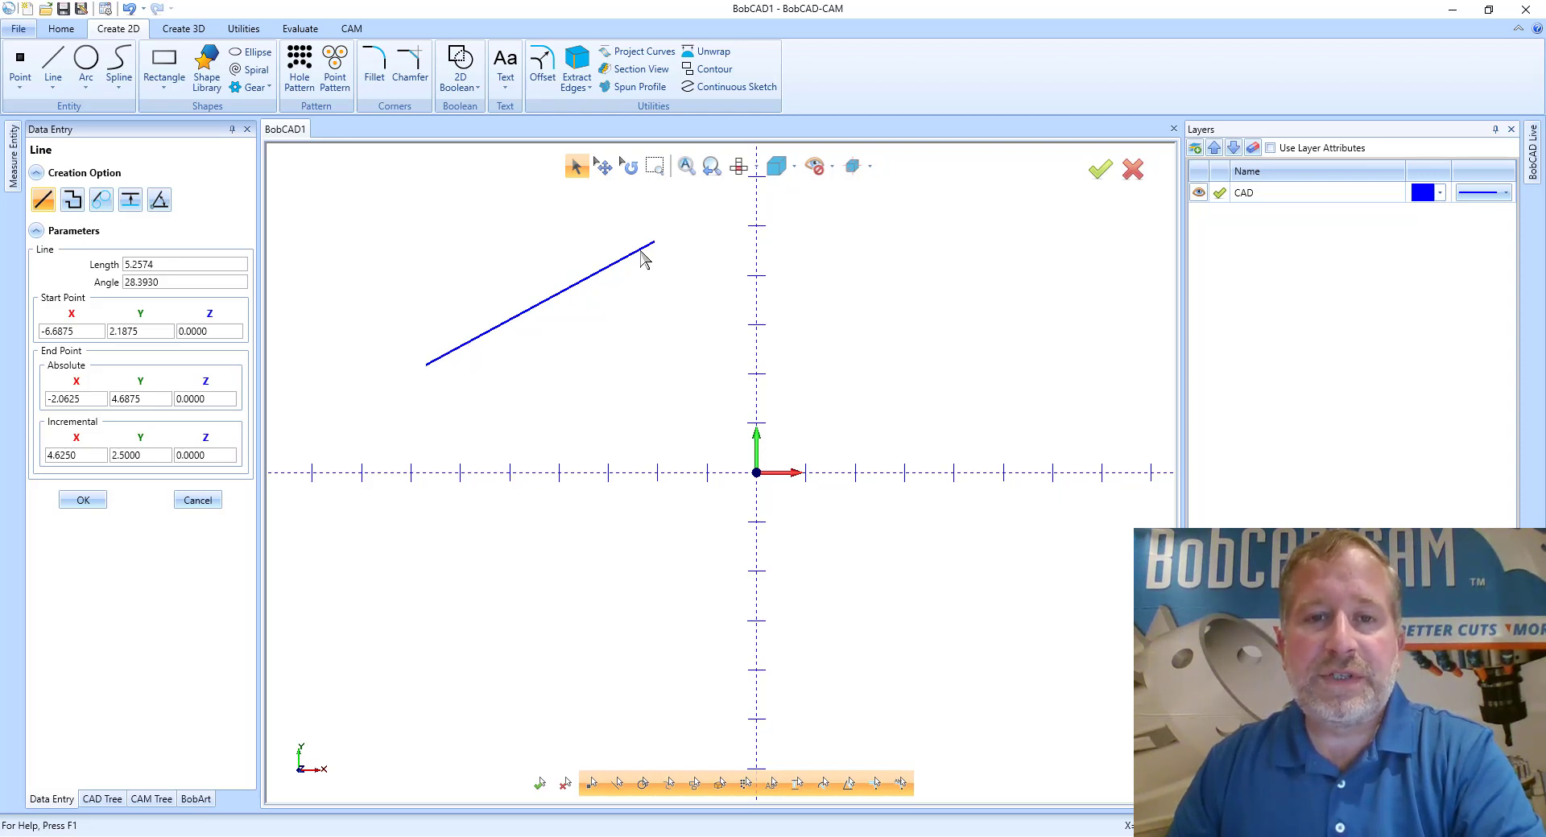
# - Set the line to length 4 at a 35° angle and accept it
pyautogui.moveTo(174, 268); pyautogui.dragTo(71, 269)
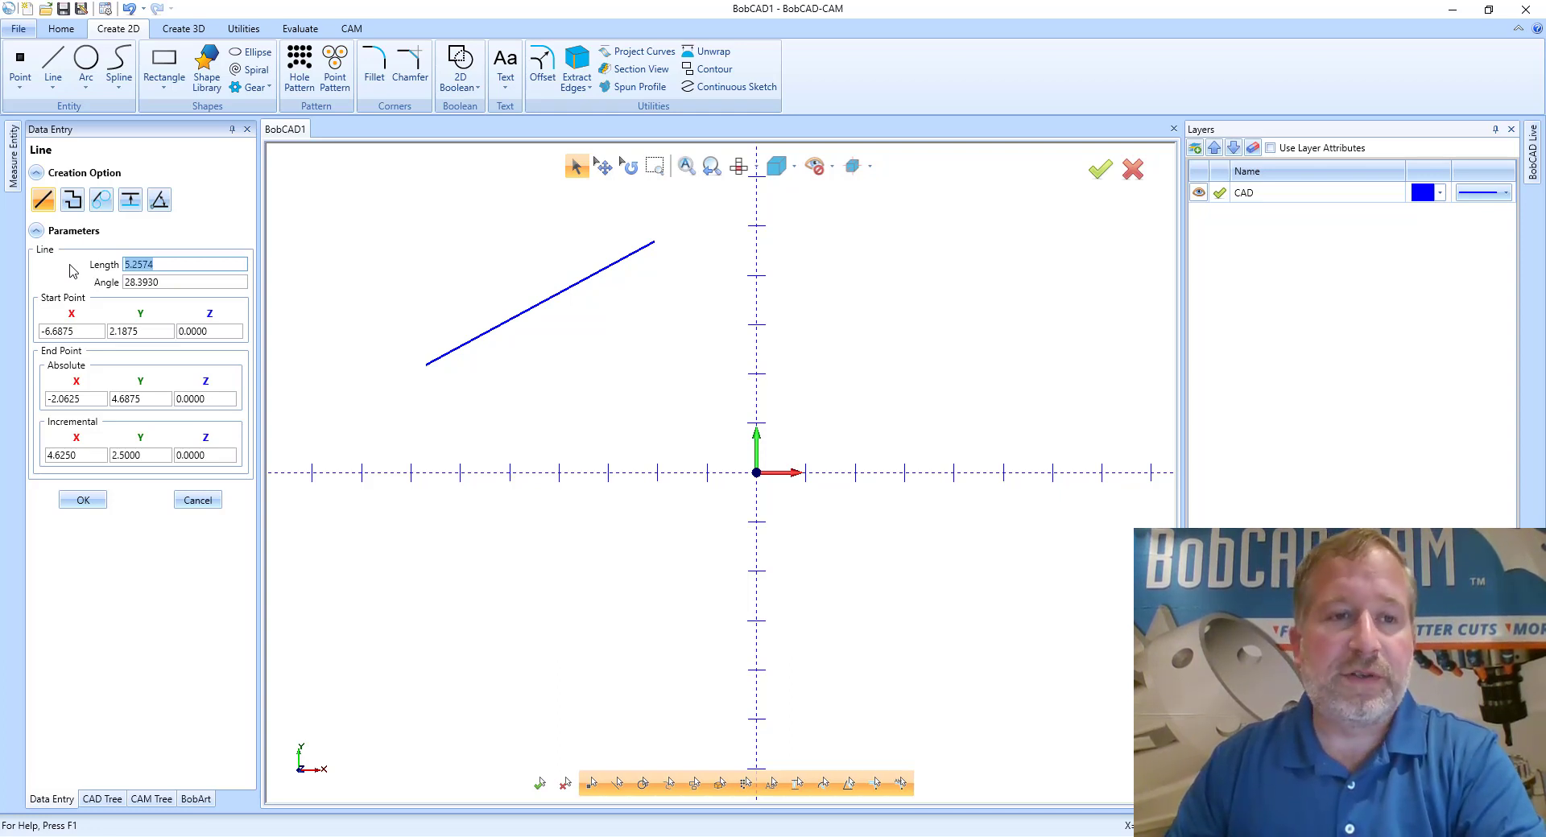
pyautogui.write('4')
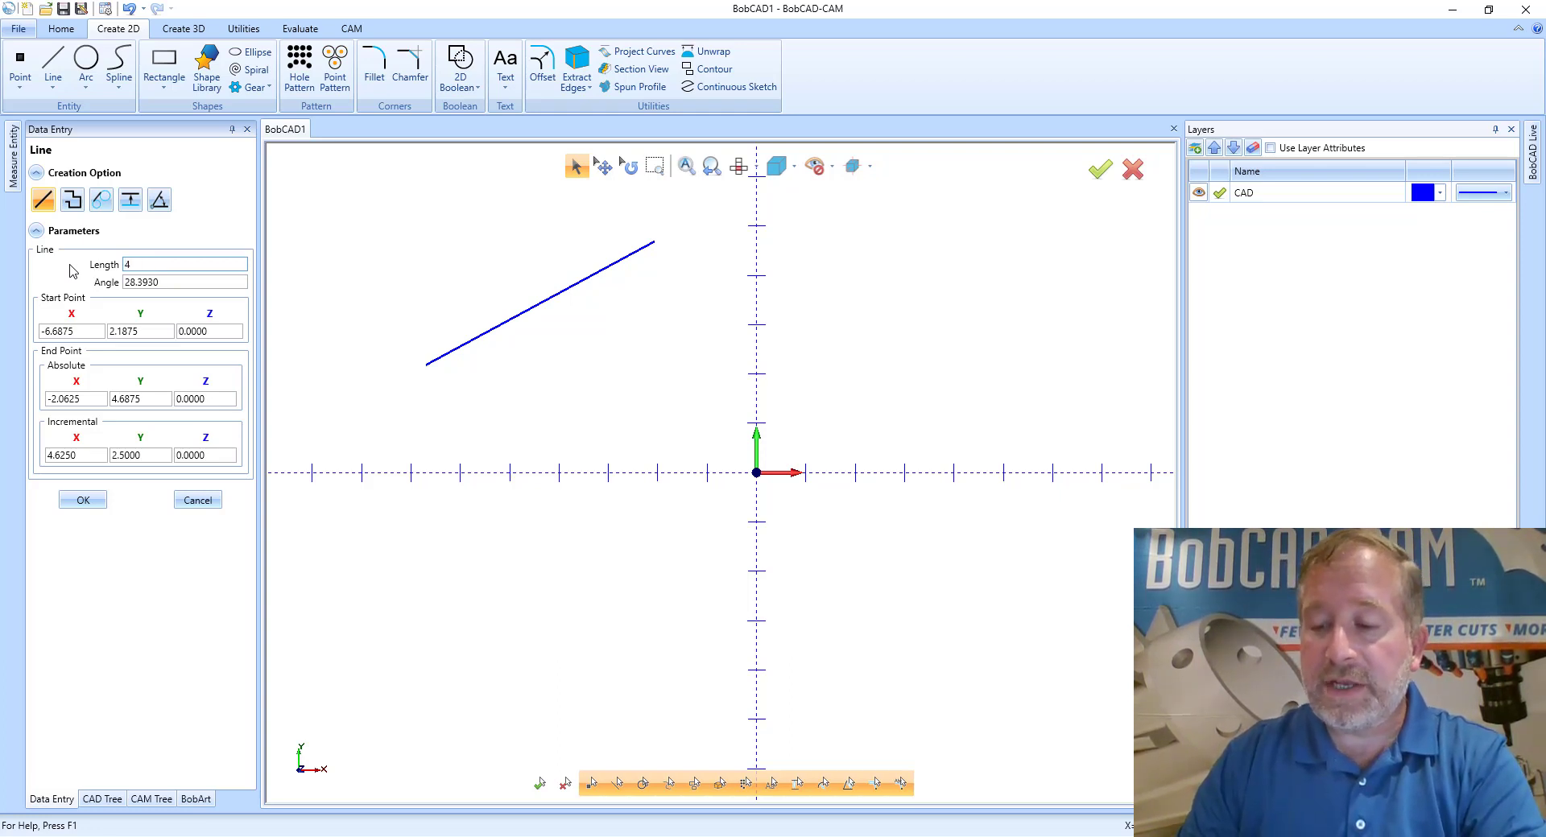
pyautogui.write('.')
pyautogui.press('Tab')
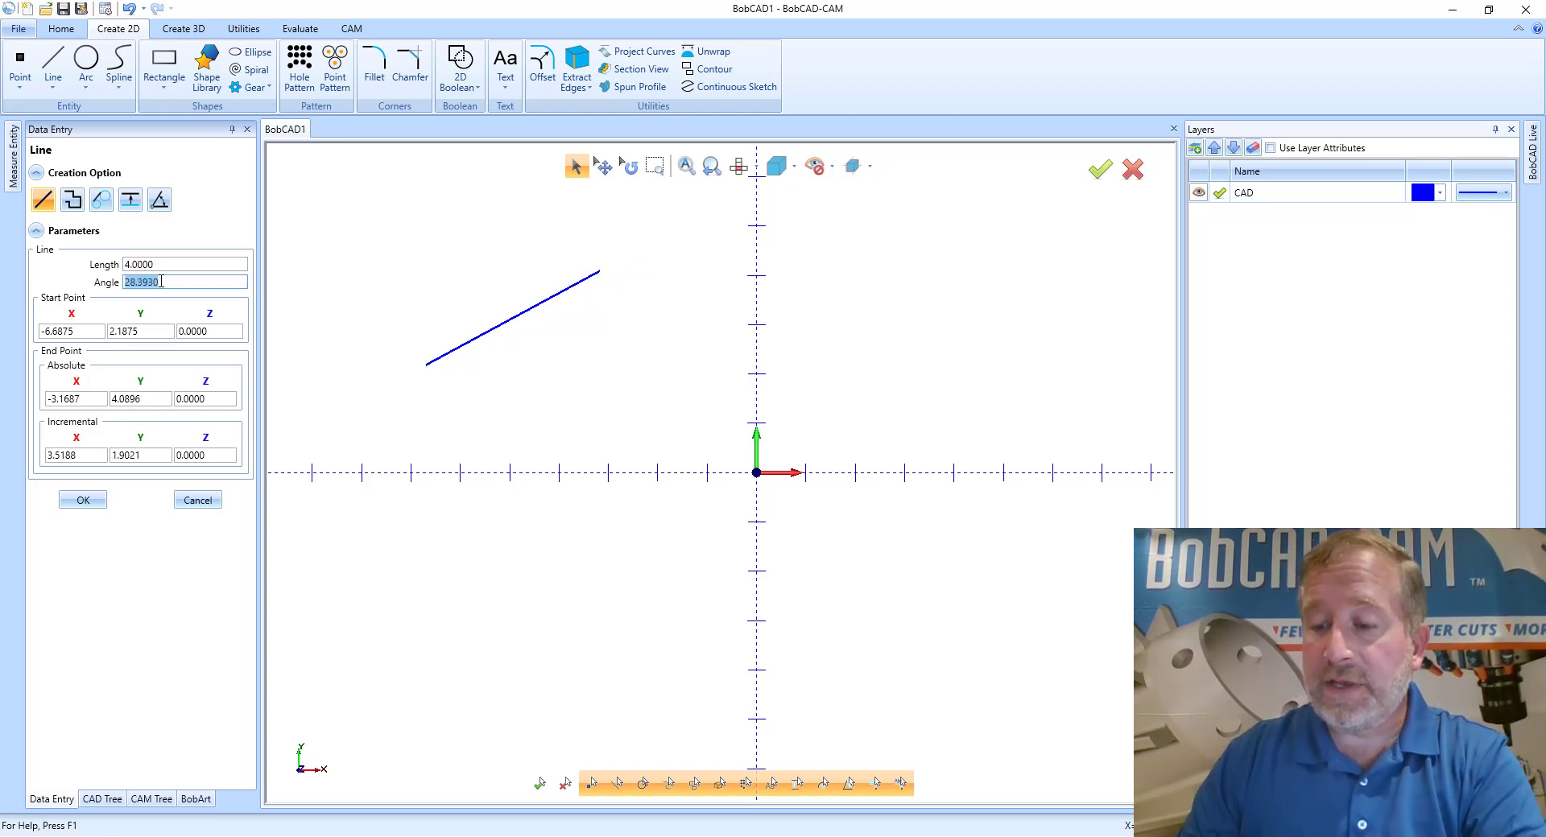
pyautogui.write('35')
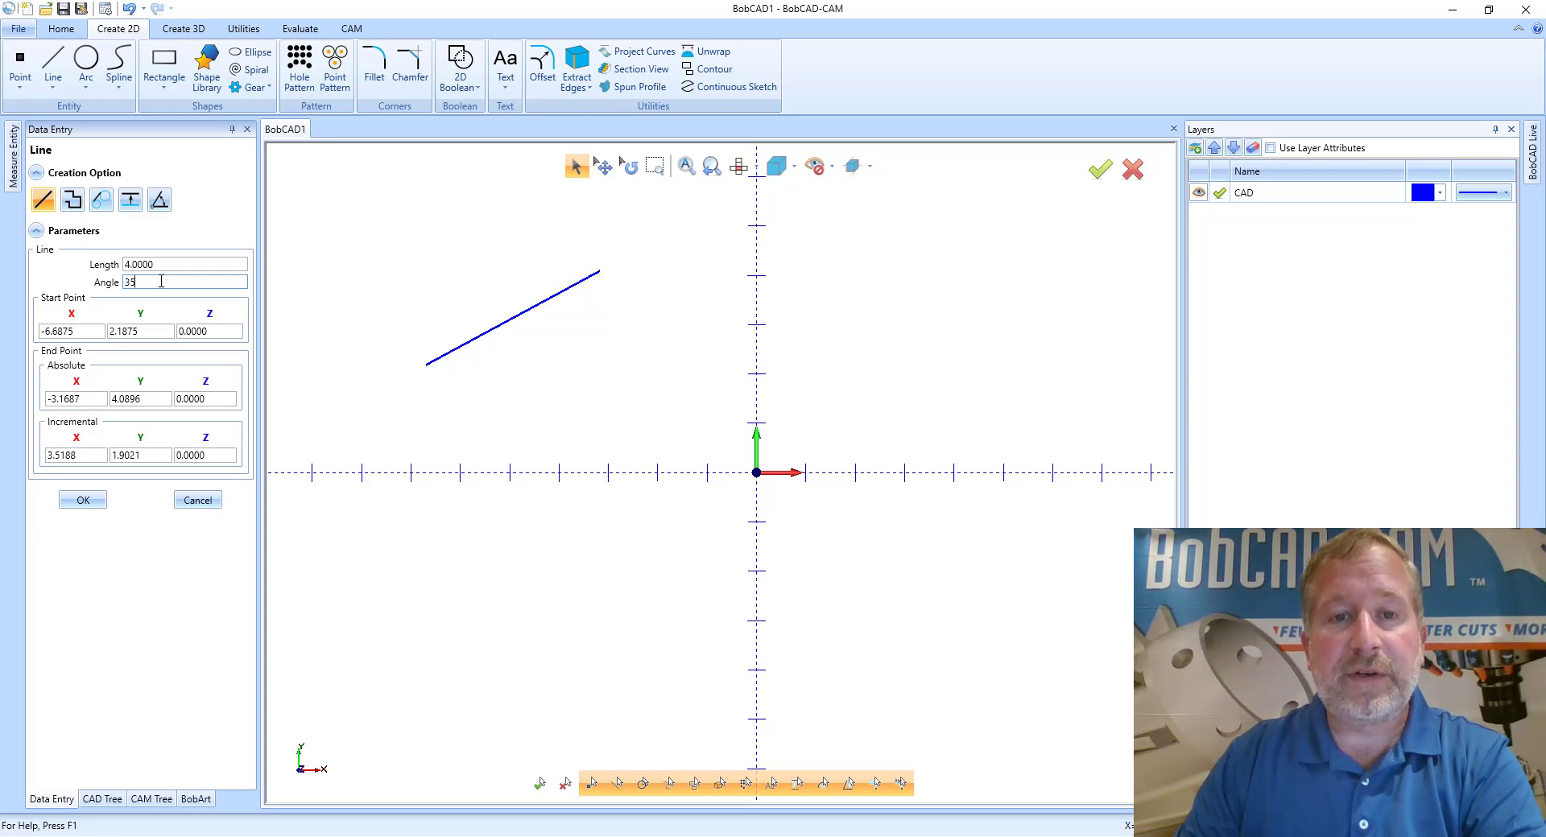
pyautogui.press('Tab')
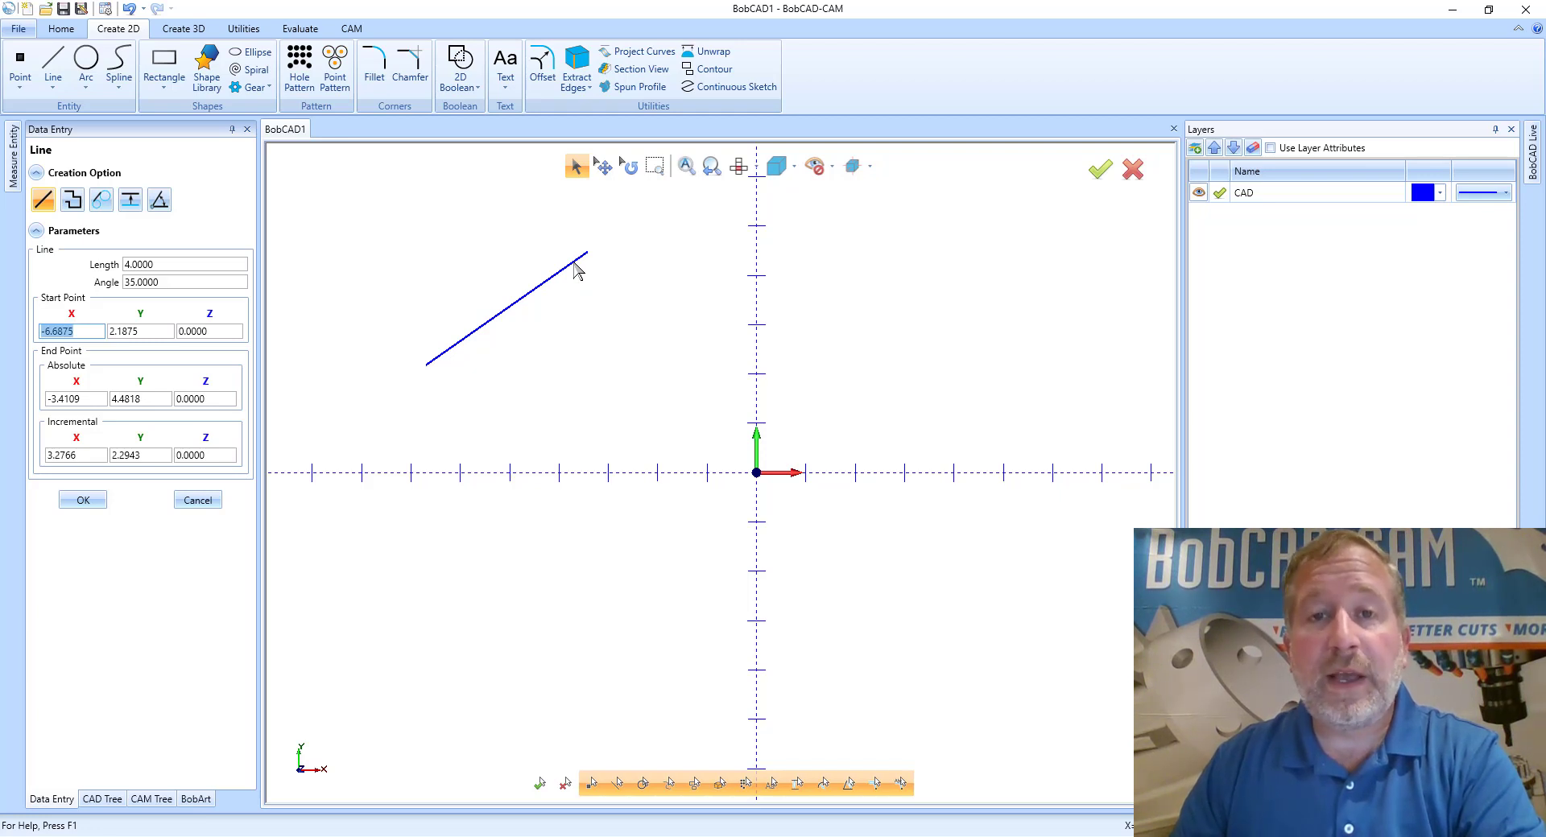
pyautogui.click(79, 505)
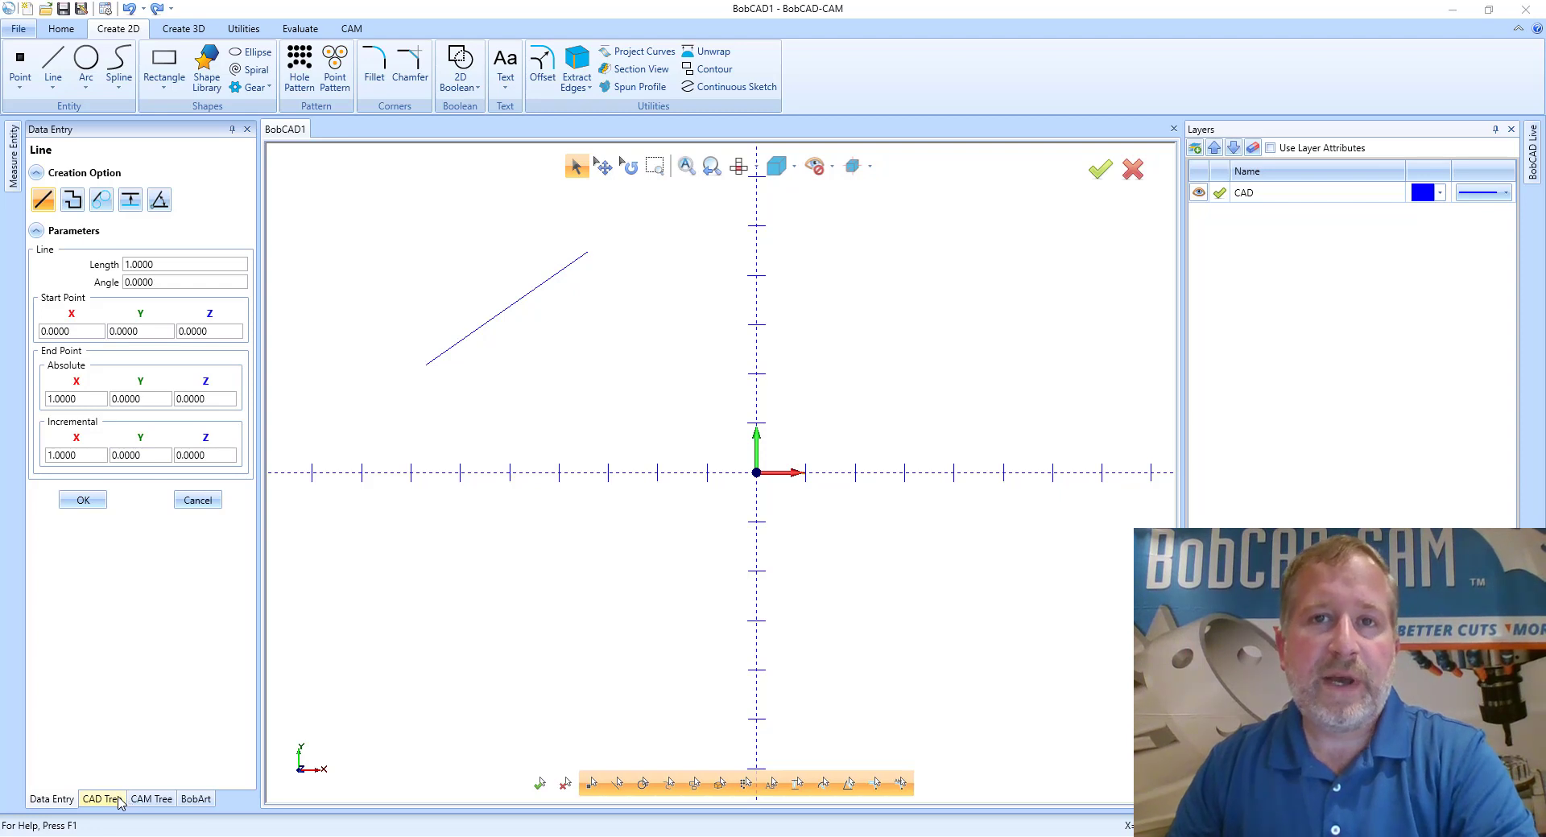
# - Draw a short angled line from -4.5, 1.1875 to -3.4109, 2.75
pyautogui.moveTo(218, 836)
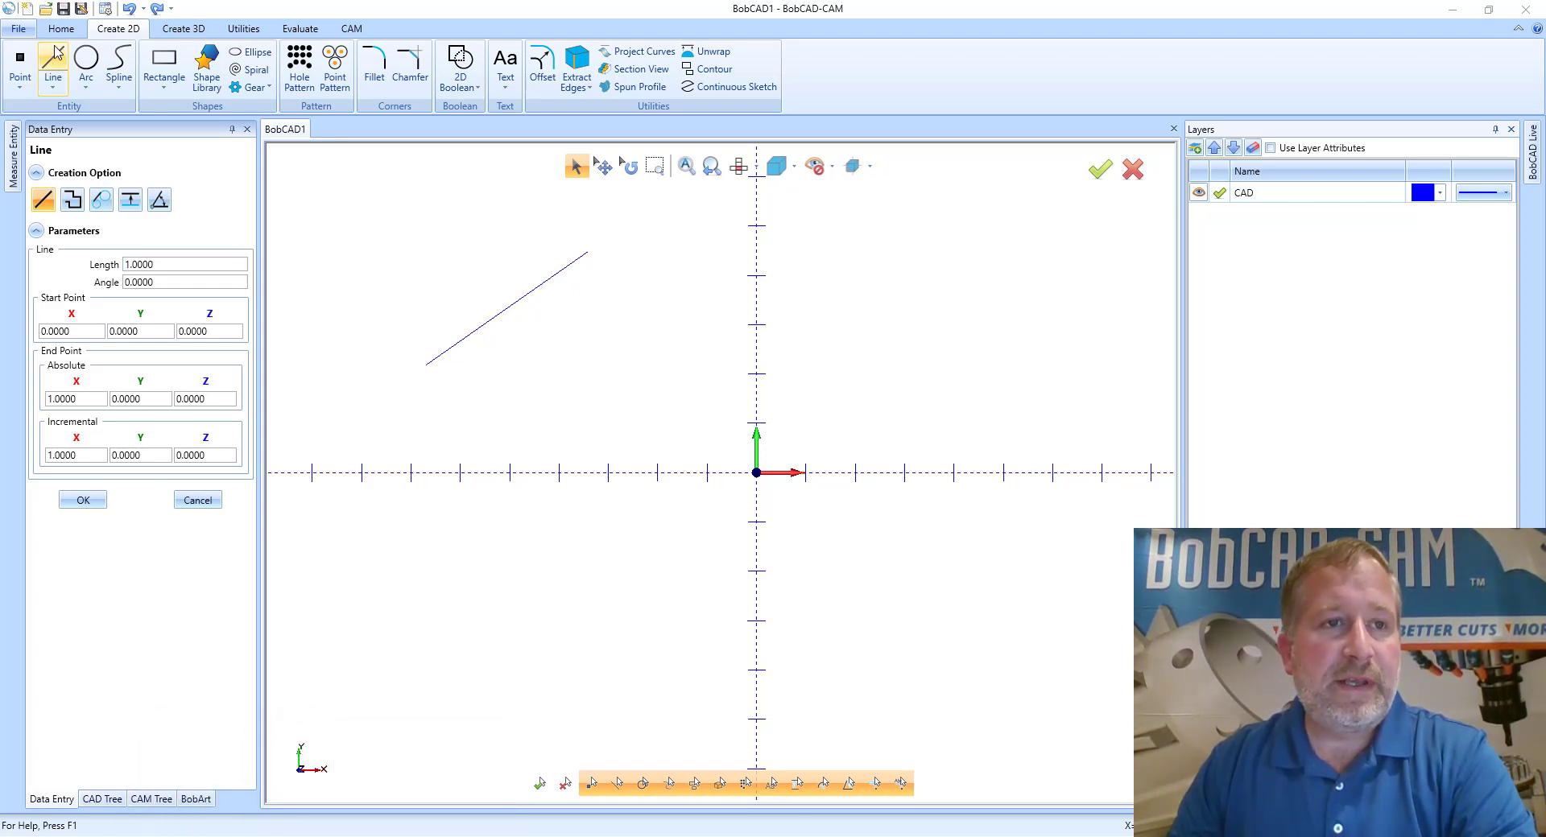
pyautogui.click(534, 413)
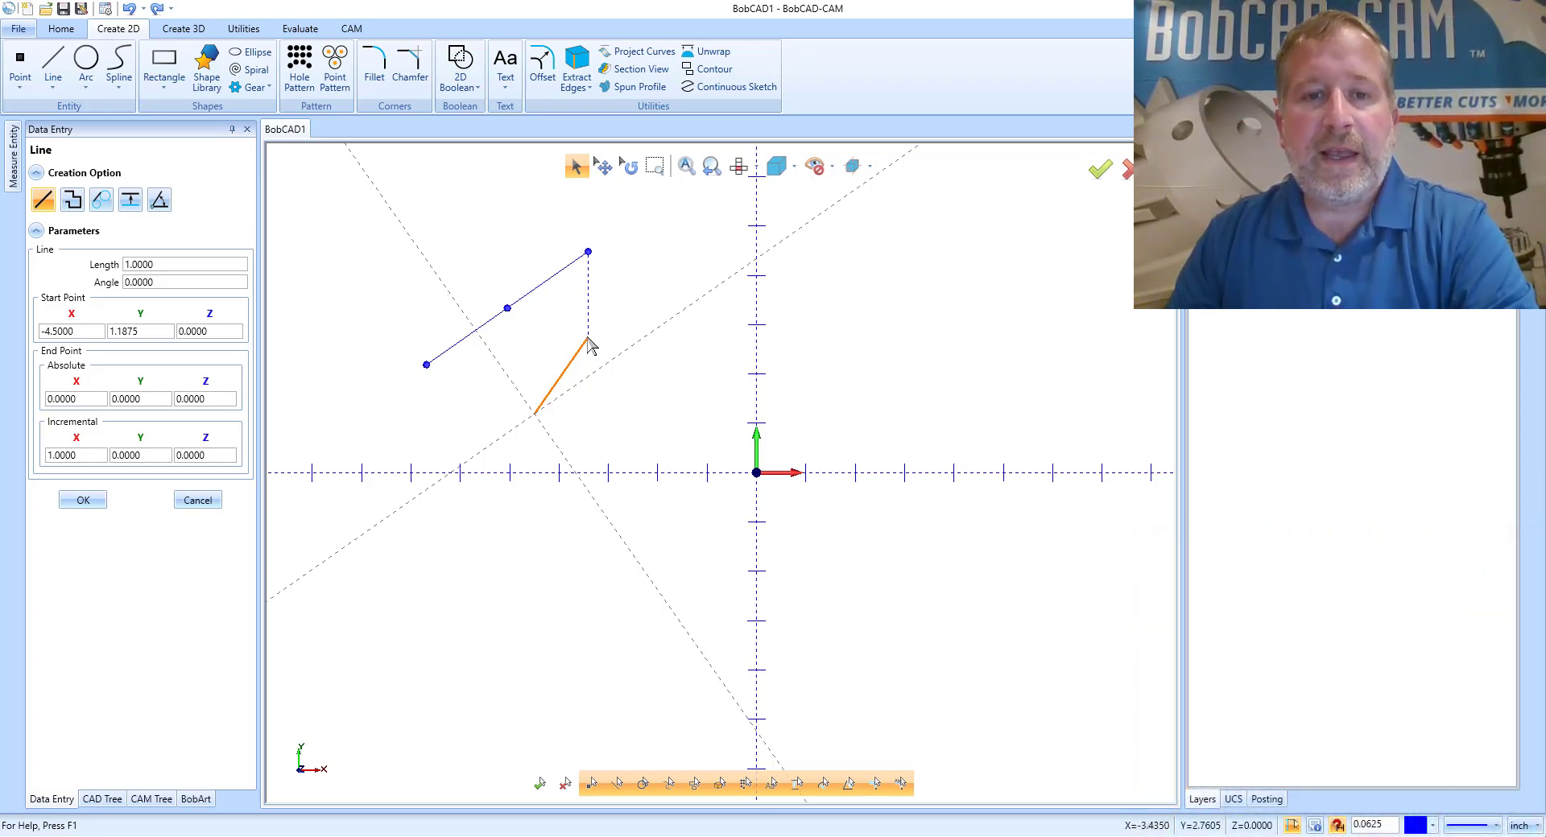
pyautogui.click(588, 338)
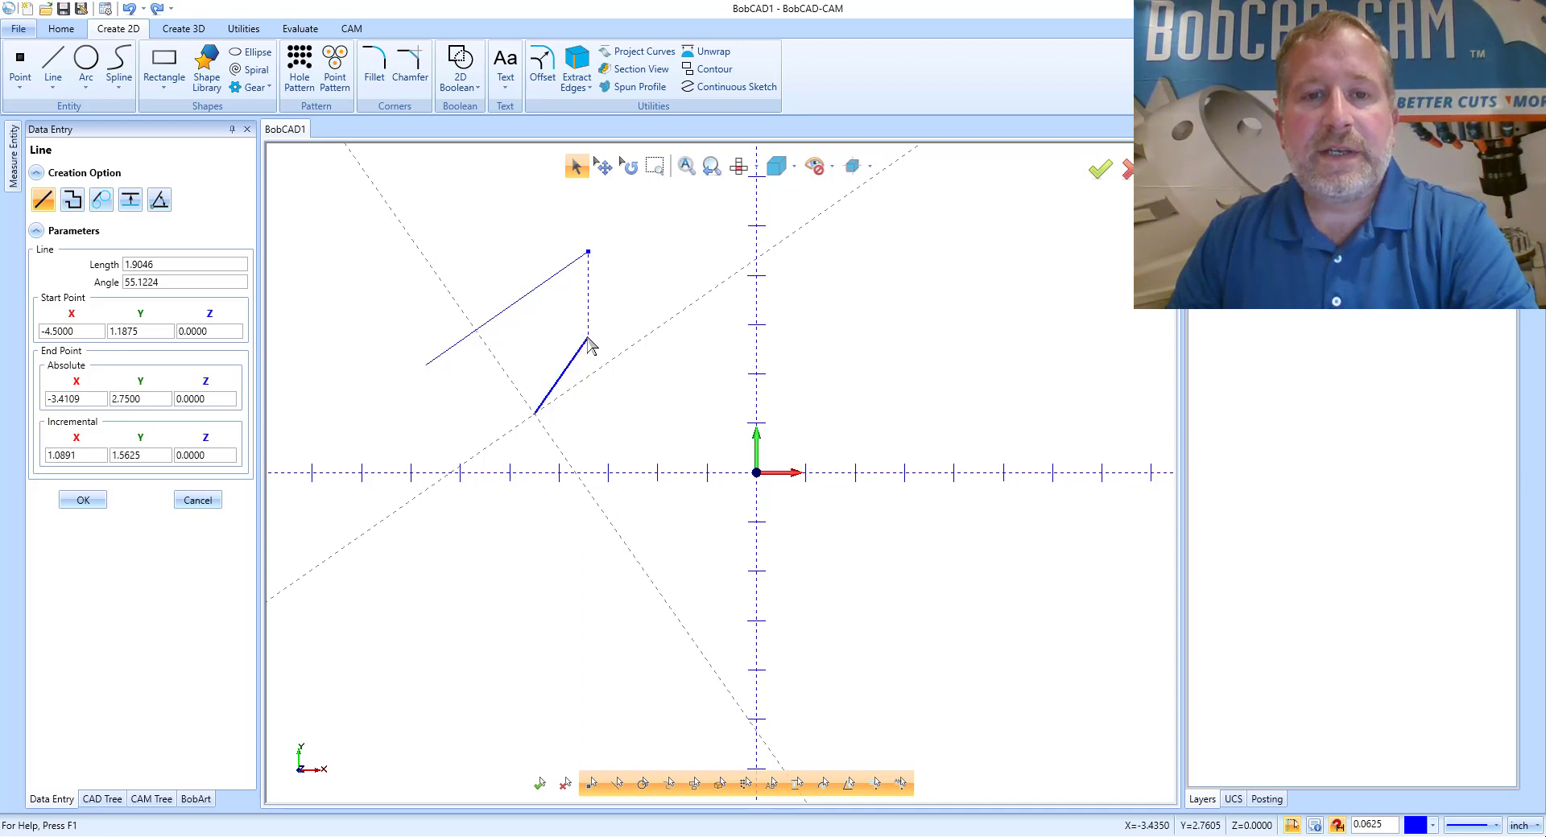
# - Turn off alignment tracking and draw a near-vertical line from -2.4375, 1.375 to -2.1875, 3.3125
pyautogui.click(83, 500)
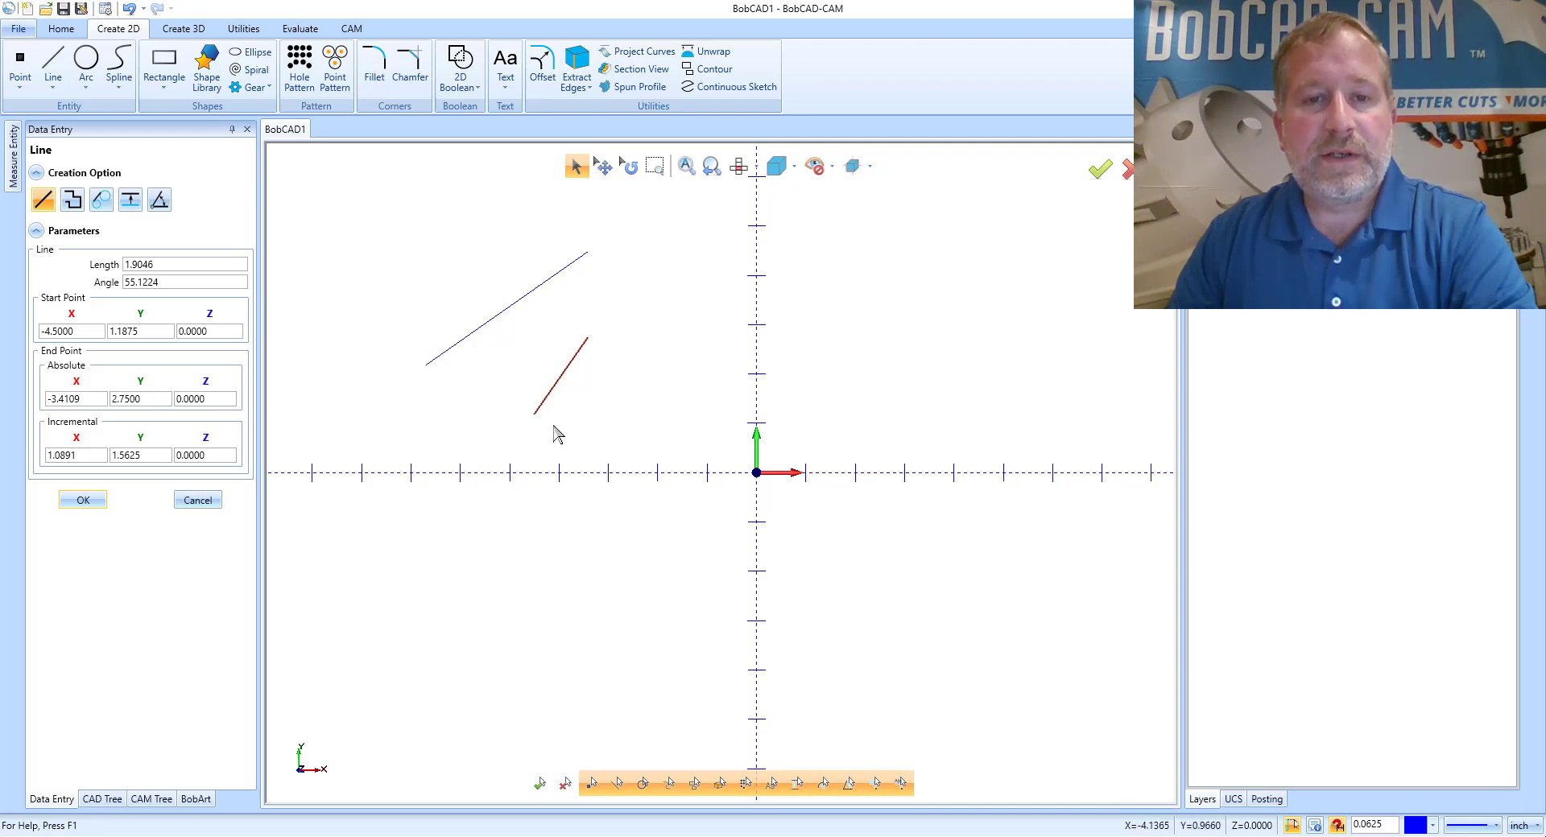
pyautogui.click(1292, 826)
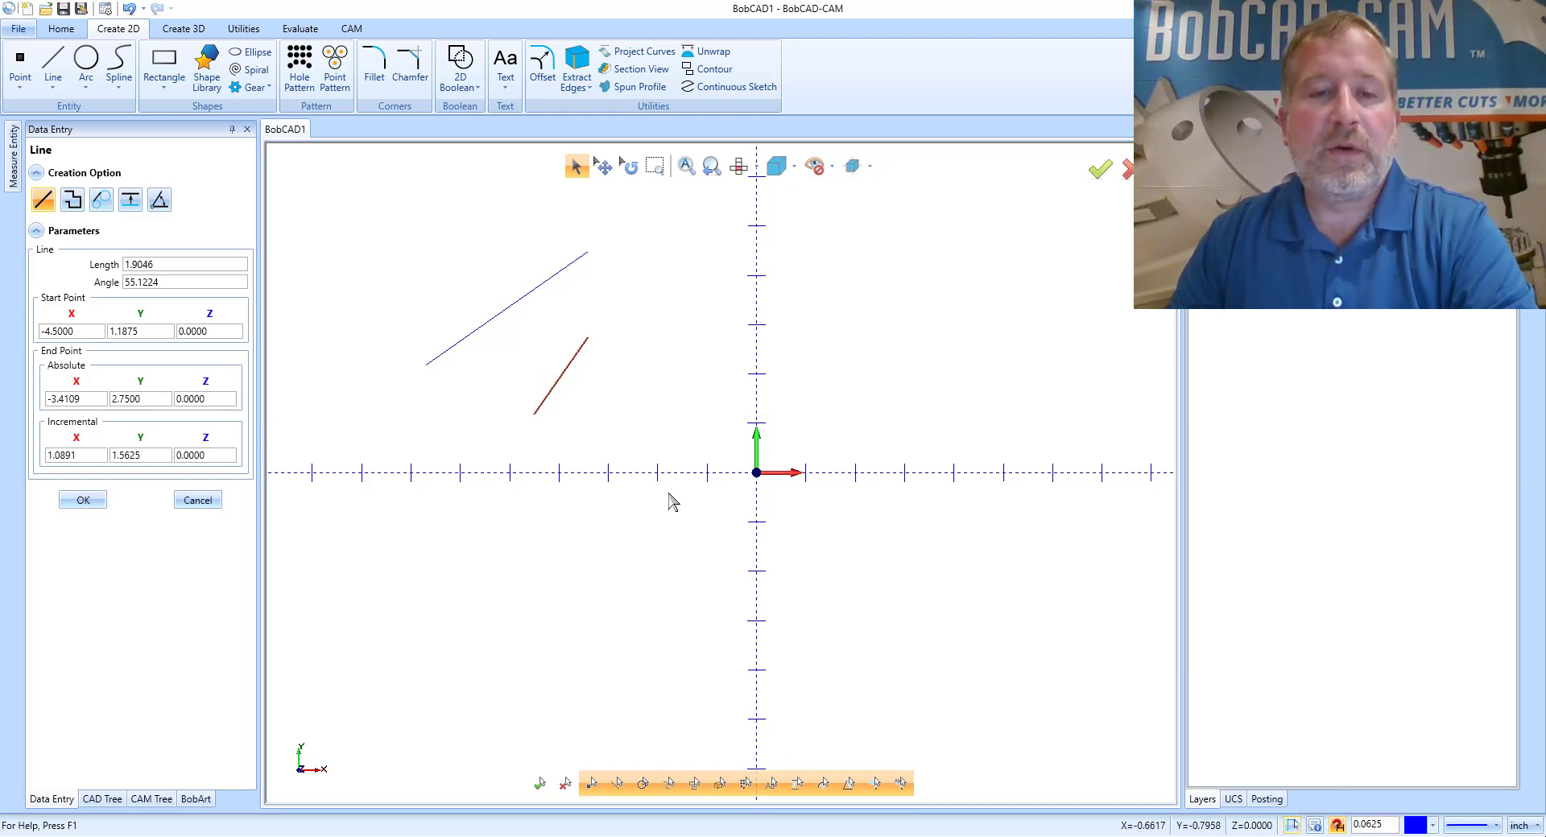
pyautogui.click(636, 405)
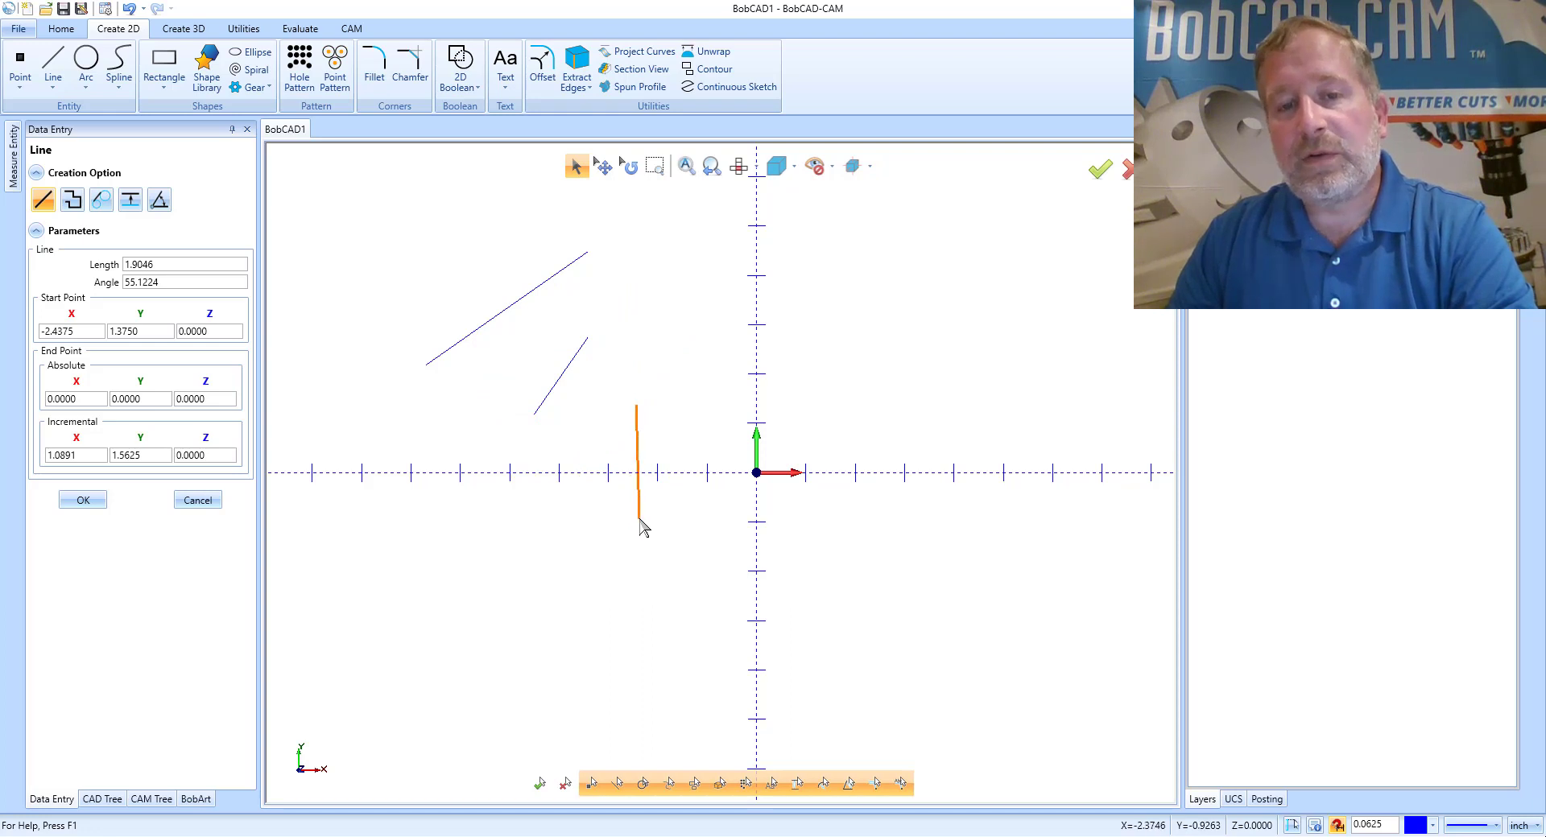
pyautogui.click(649, 310)
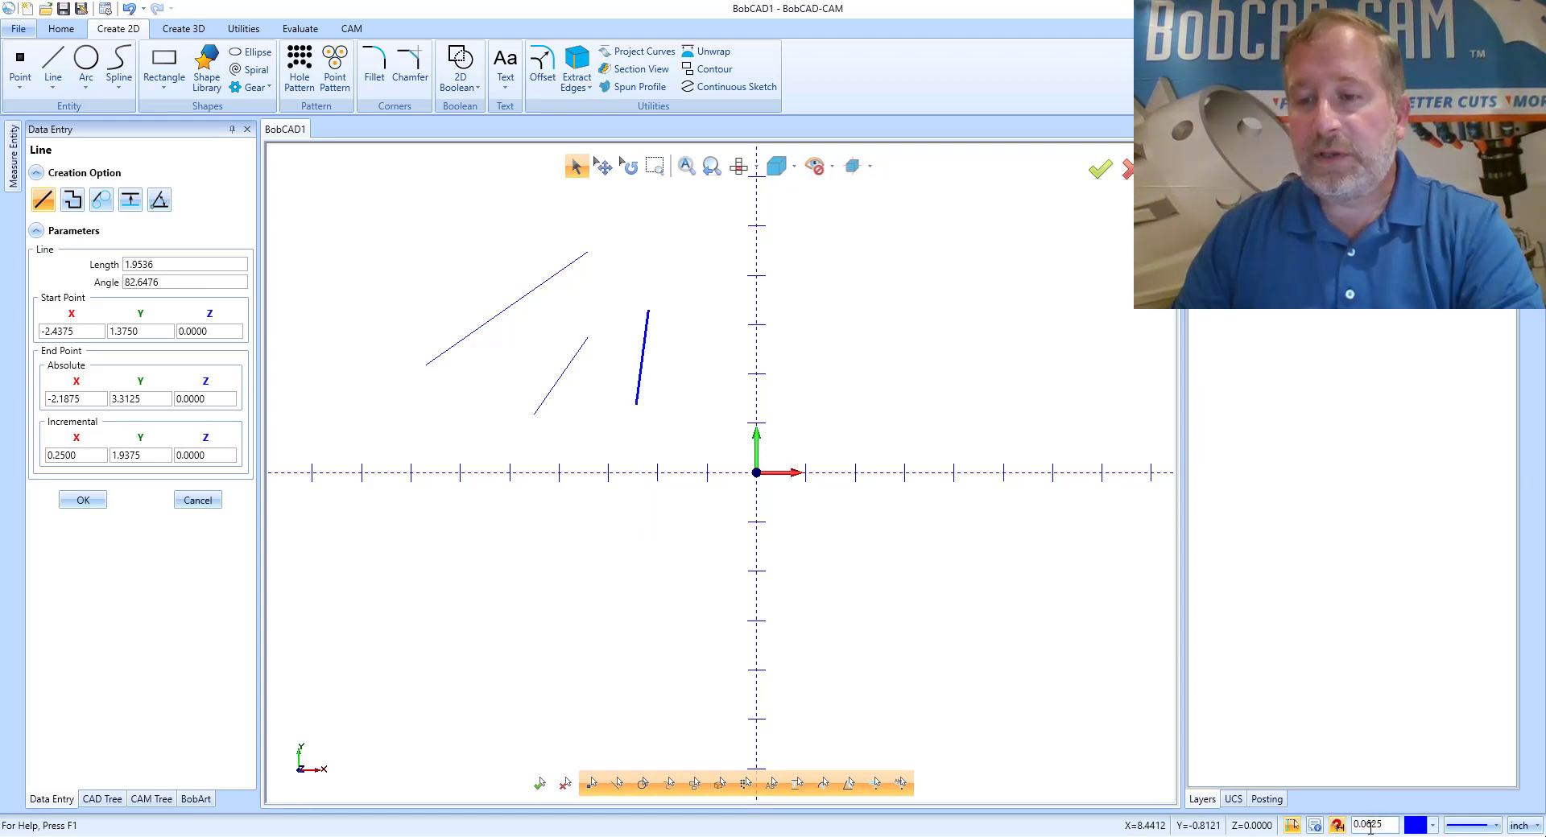
# - Set snap to 0.5, start a line at 1.0, 4.4818, then change snap to 0.25
pyautogui.doubleClick(1370, 825)
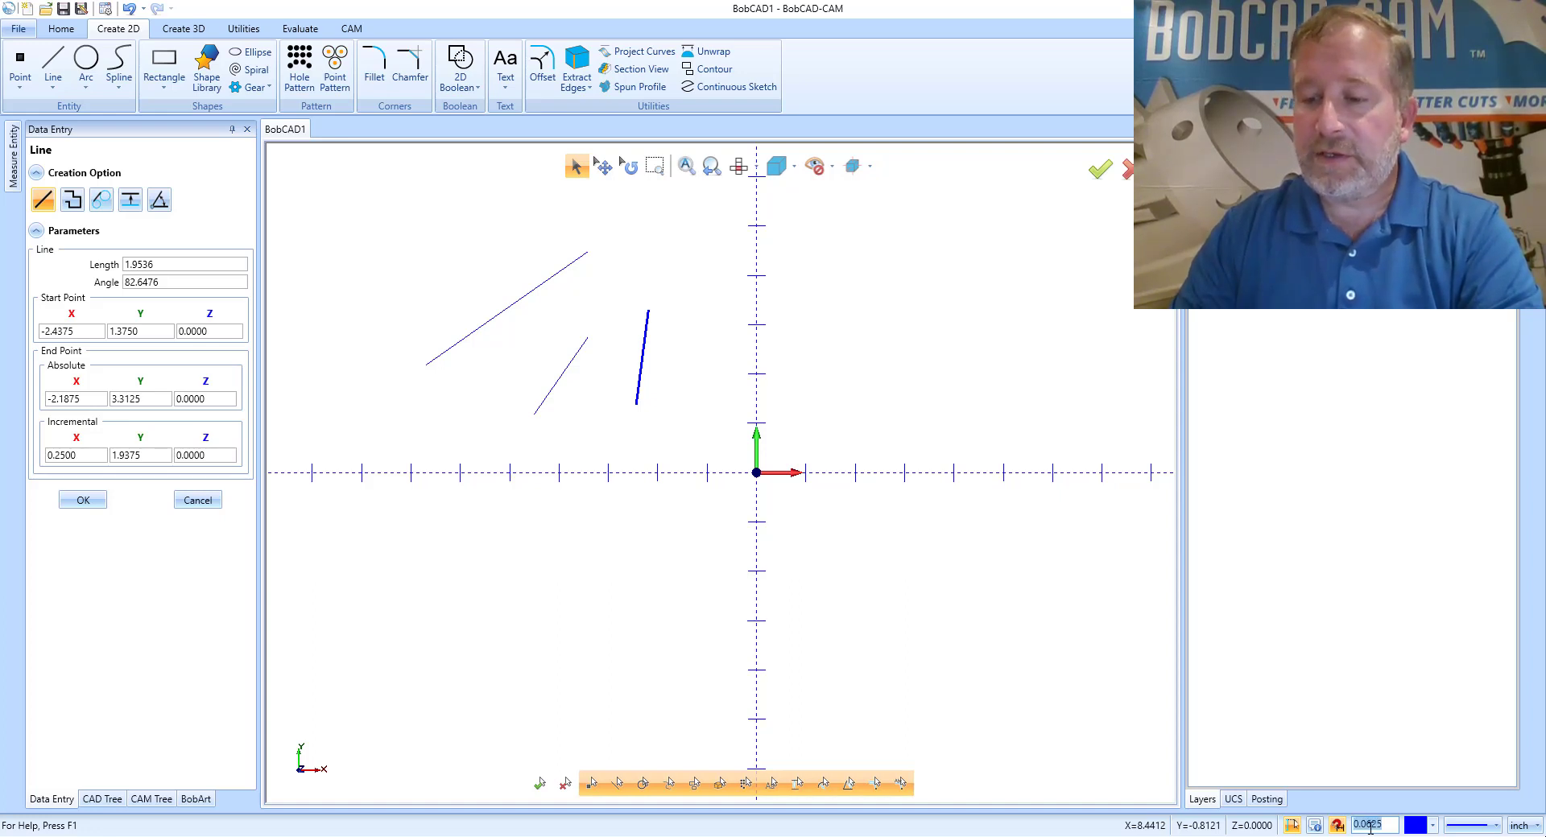
pyautogui.write('0.5')
pyautogui.press('Return')
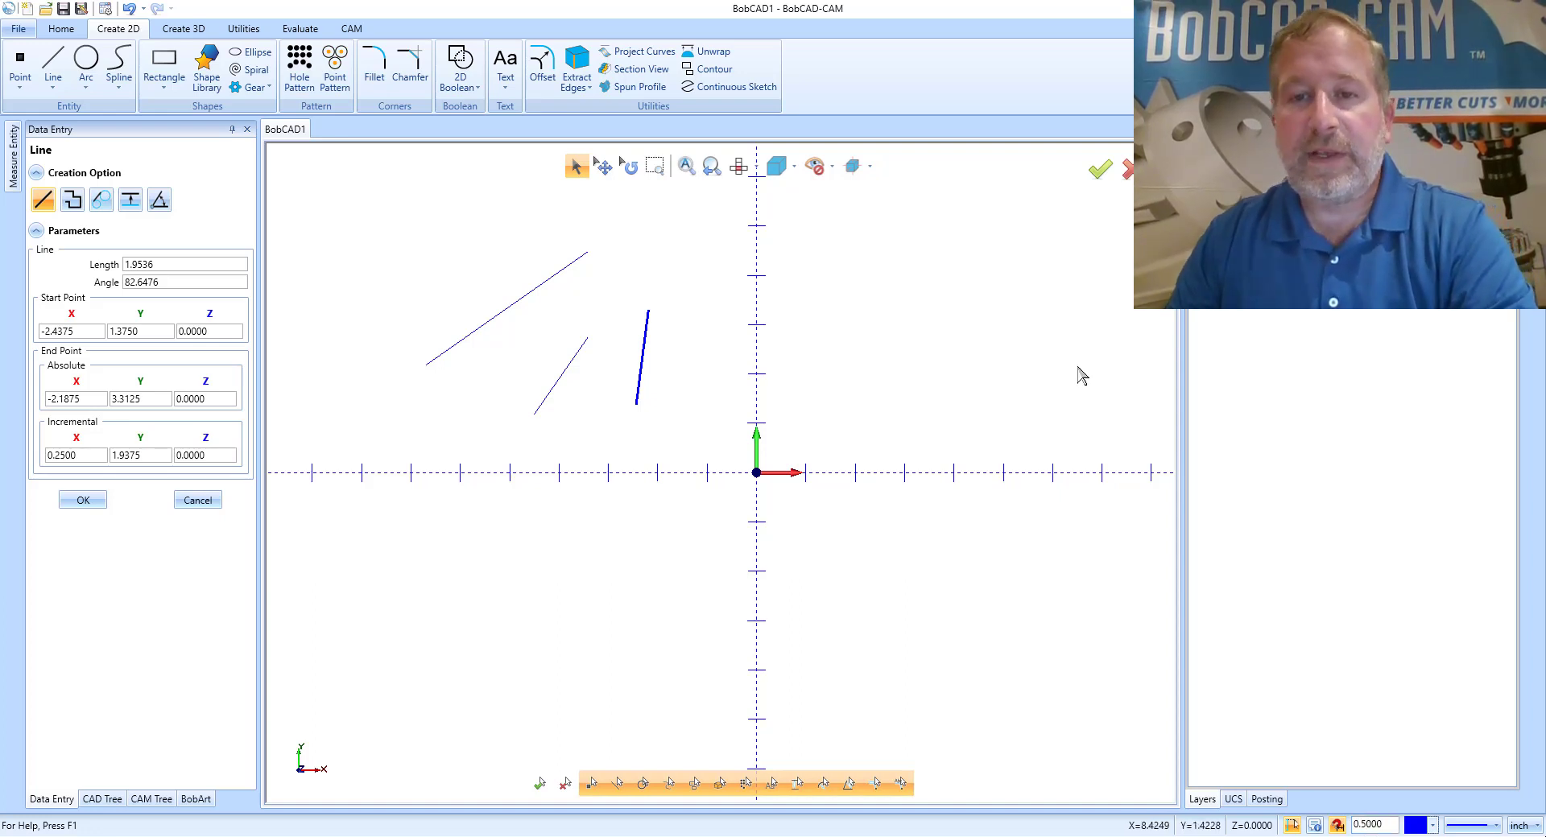
pyautogui.click(805, 252)
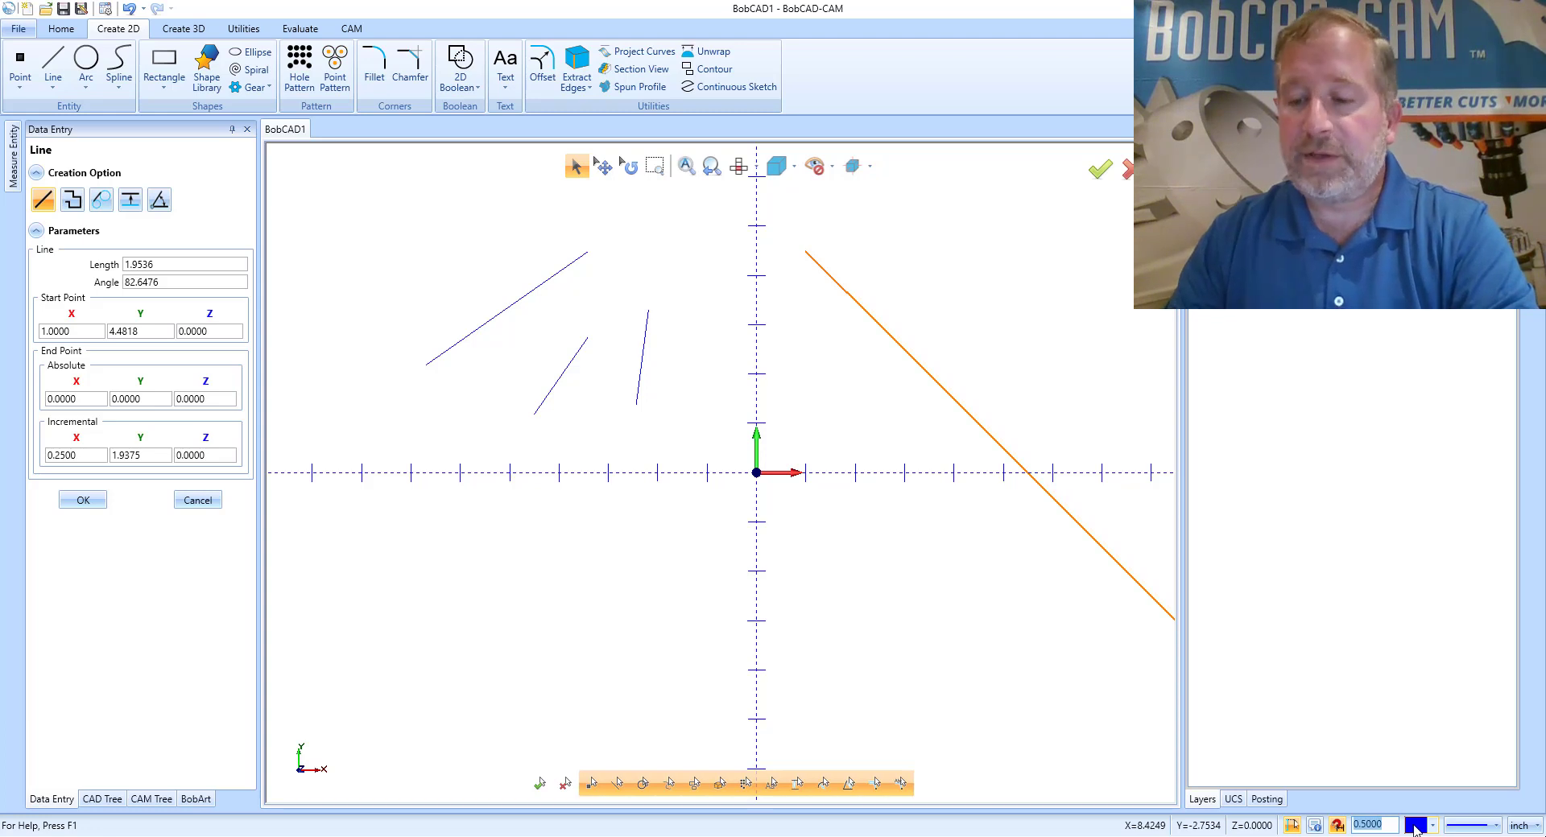
pyautogui.press('BackSpace')
pyautogui.write('.250')
pyautogui.press('Return')
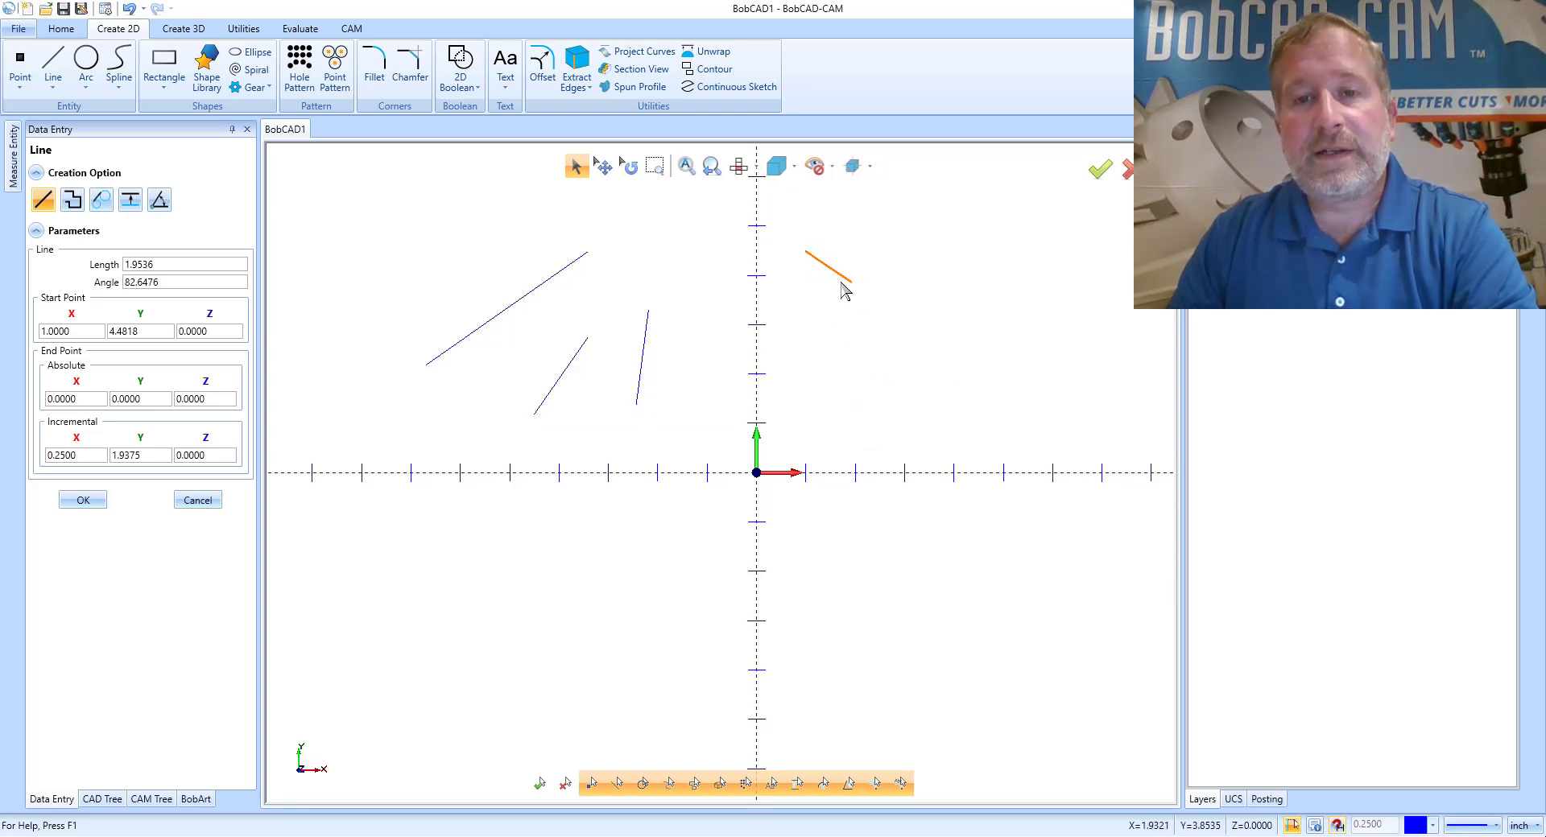
pyautogui.scroll(3, 821, 269)
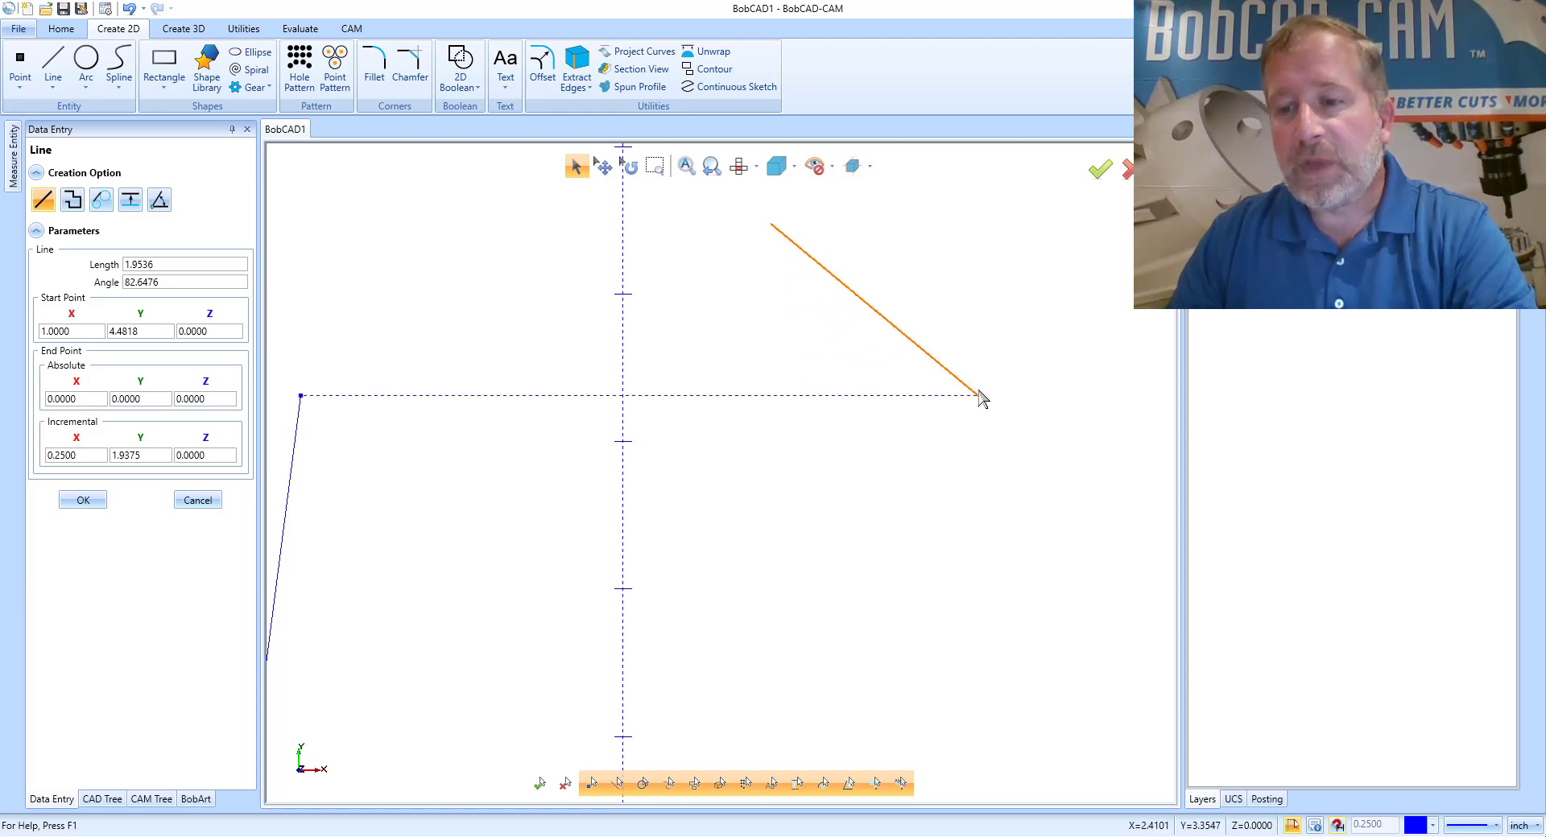
# - End the horizontal line at the long line's top, and join -2.1875, 3.3125 to it
pyautogui.scroll(-5, 910, 403)
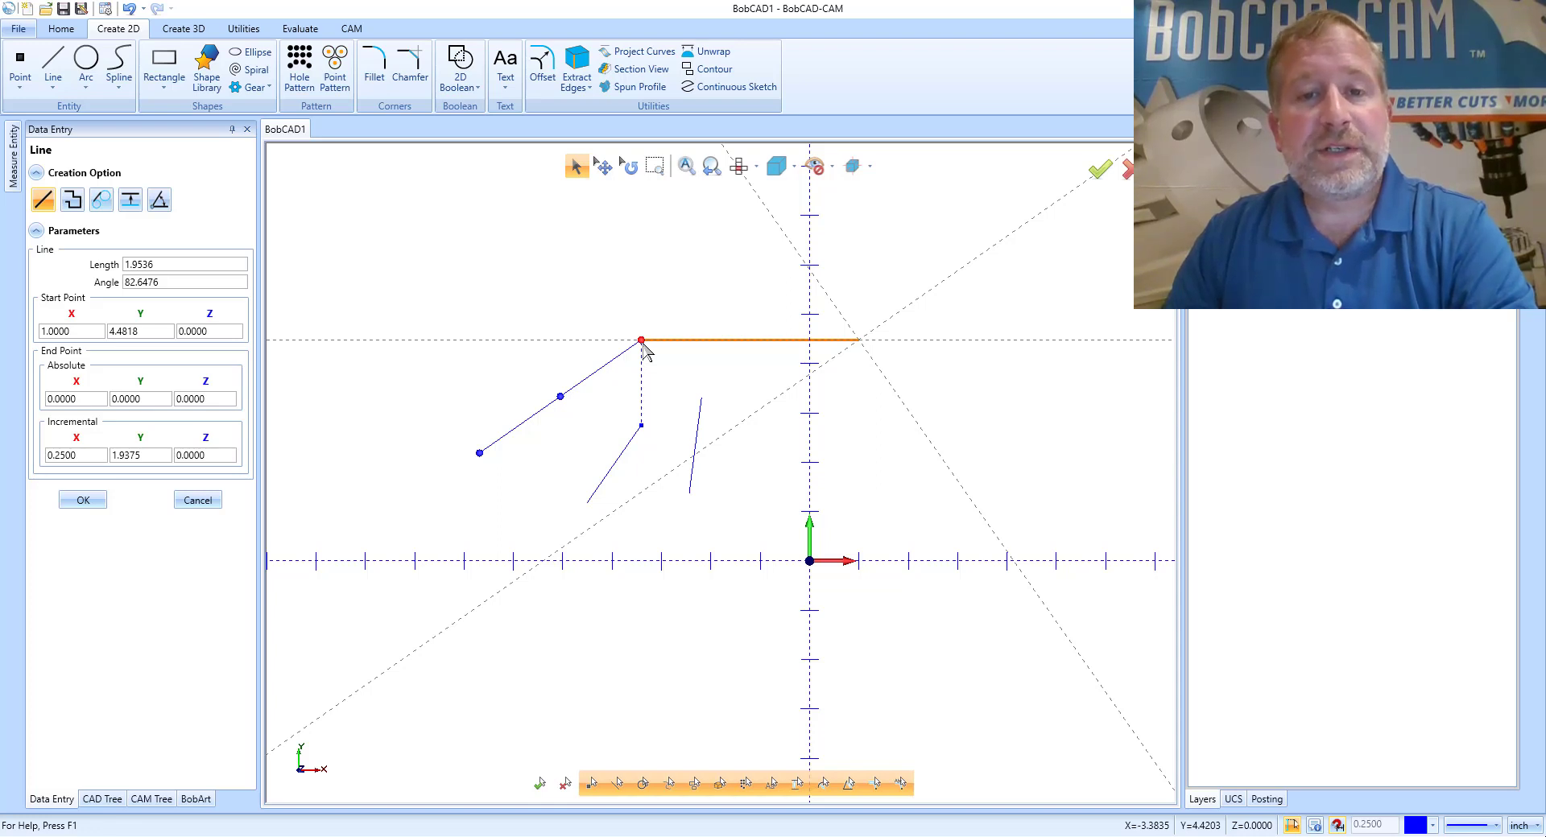
pyautogui.click(640, 340)
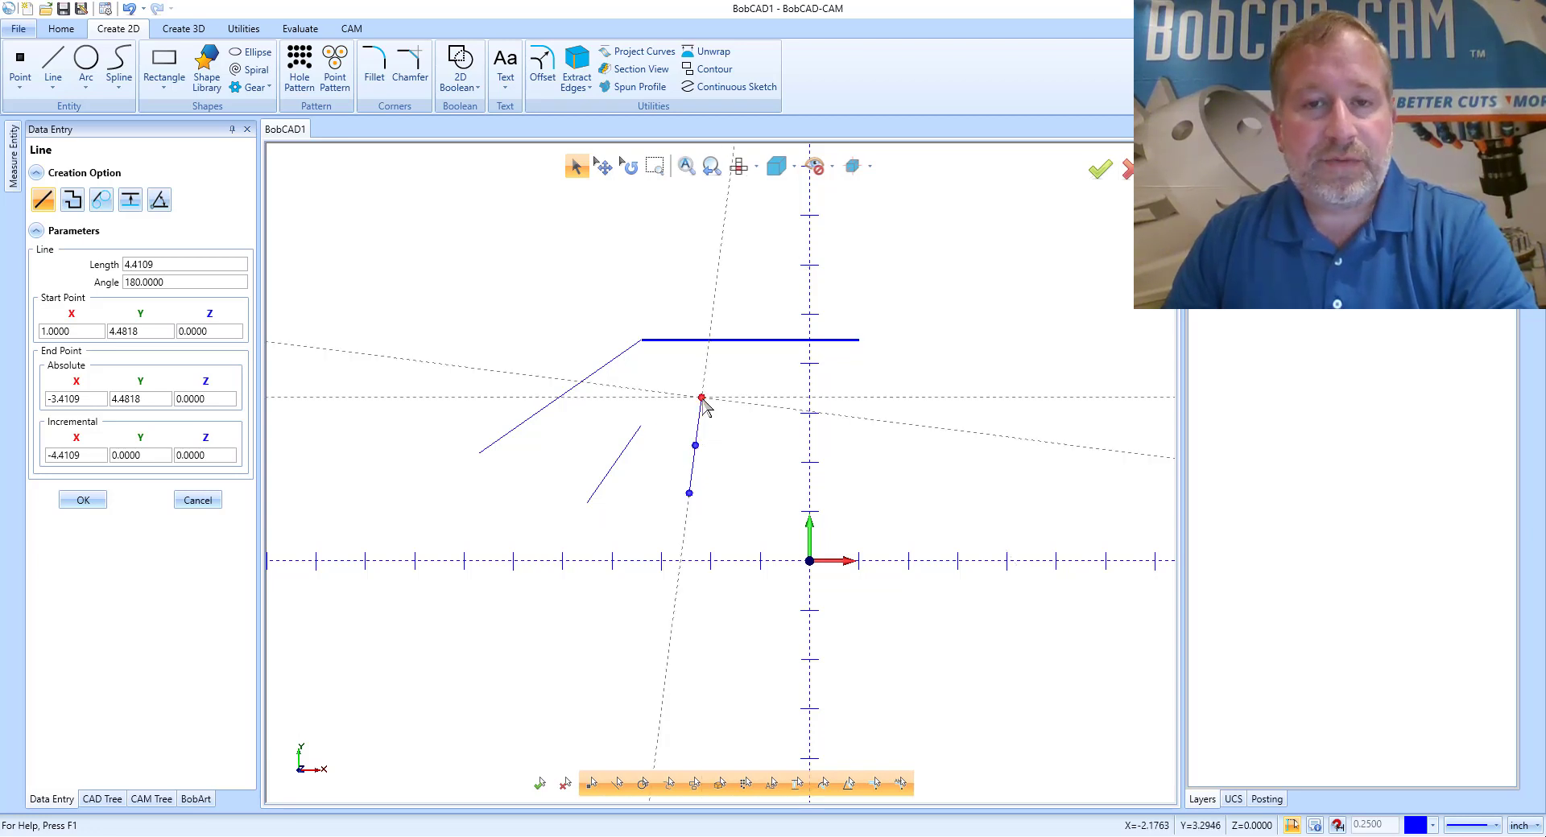
pyautogui.click(702, 397)
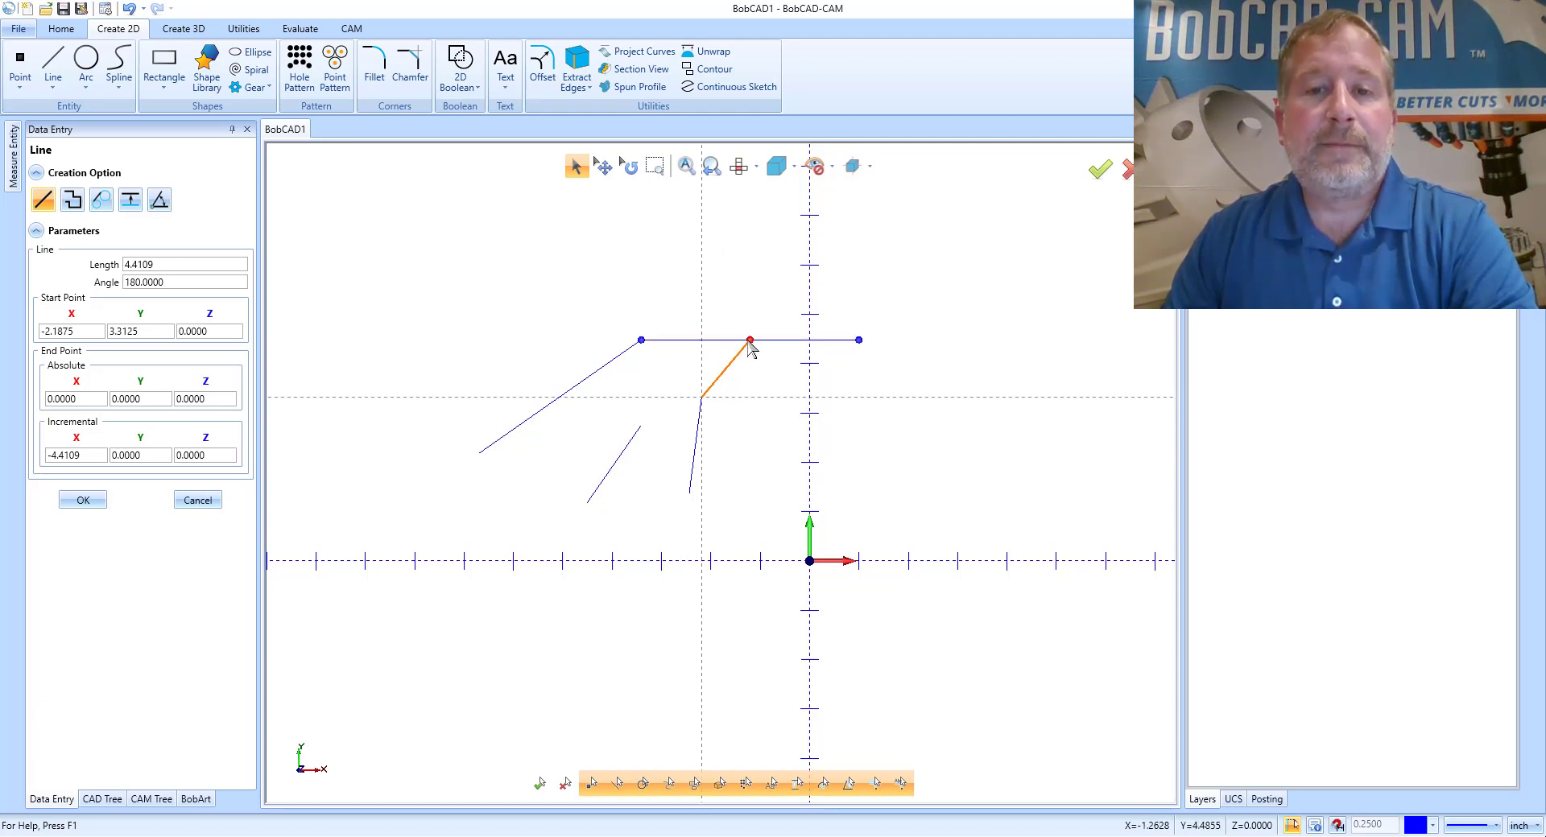
pyautogui.click(749, 341)
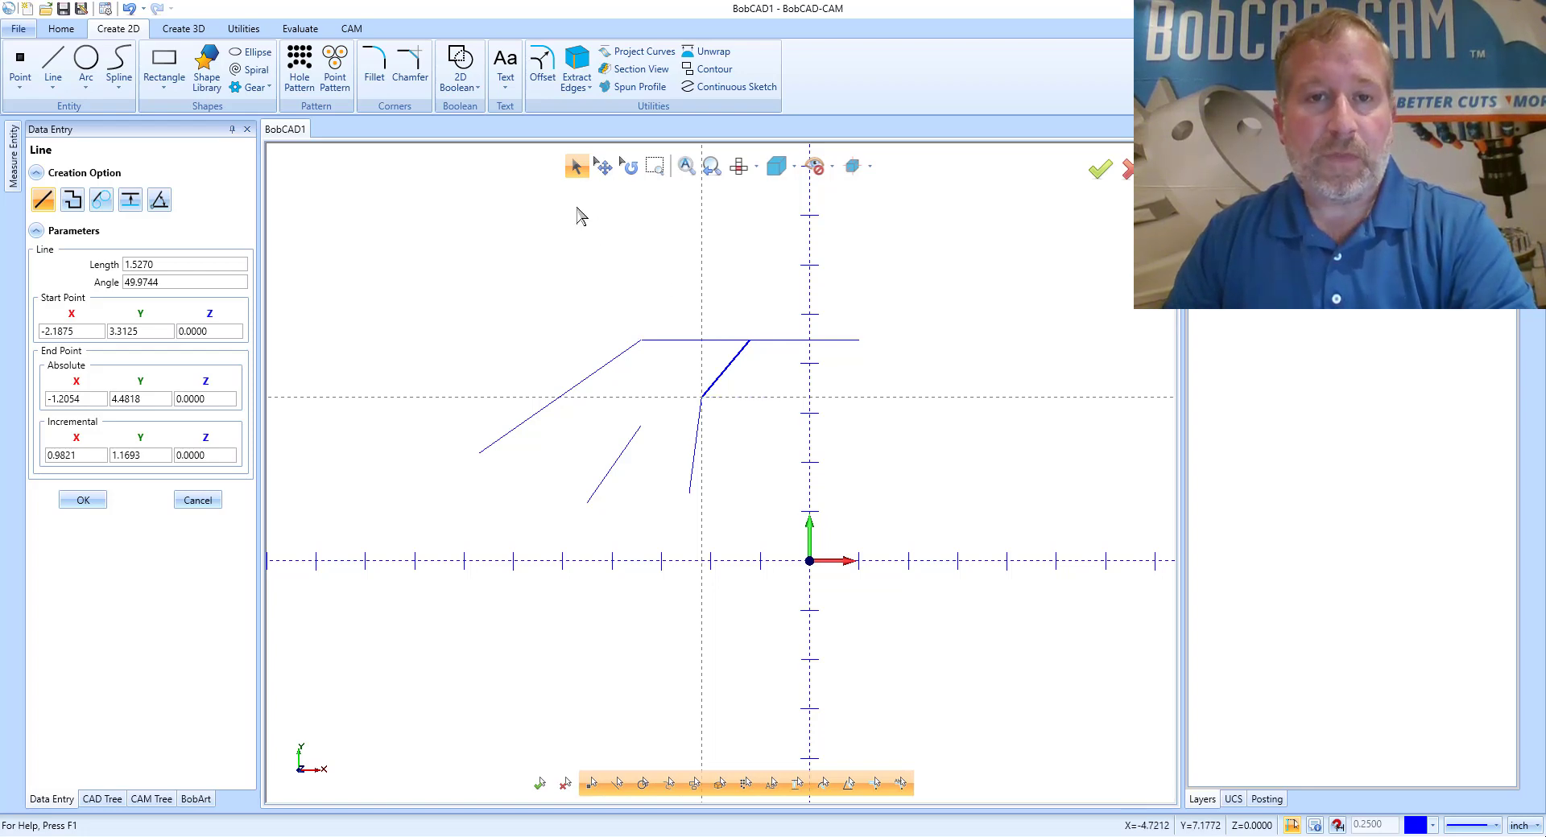
# - Window-select every sketched line and delete them, leaving only the axes
pyautogui.press('Escape')
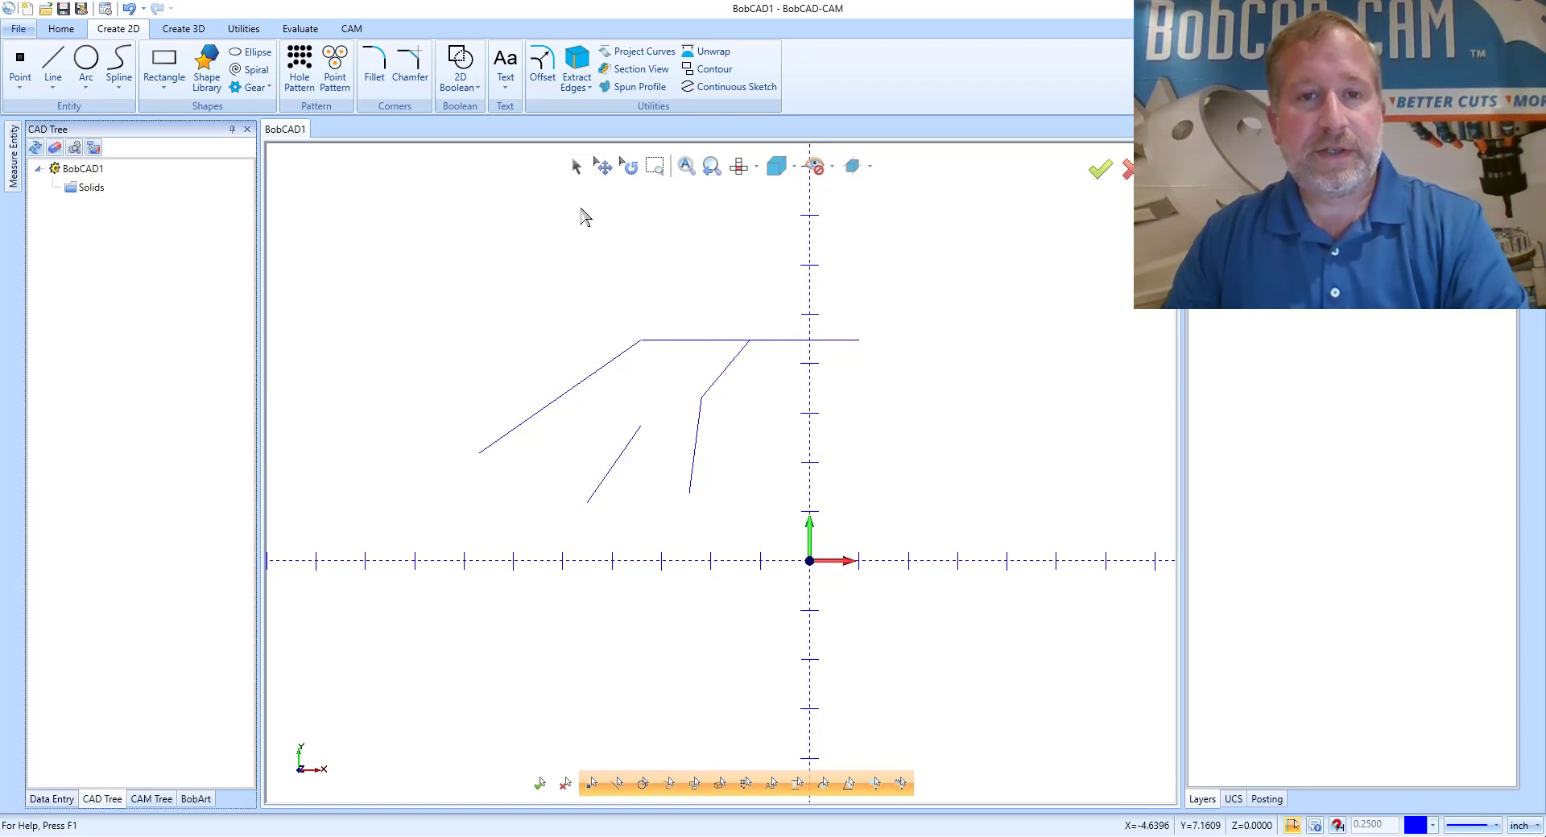
pyautogui.click(576, 165)
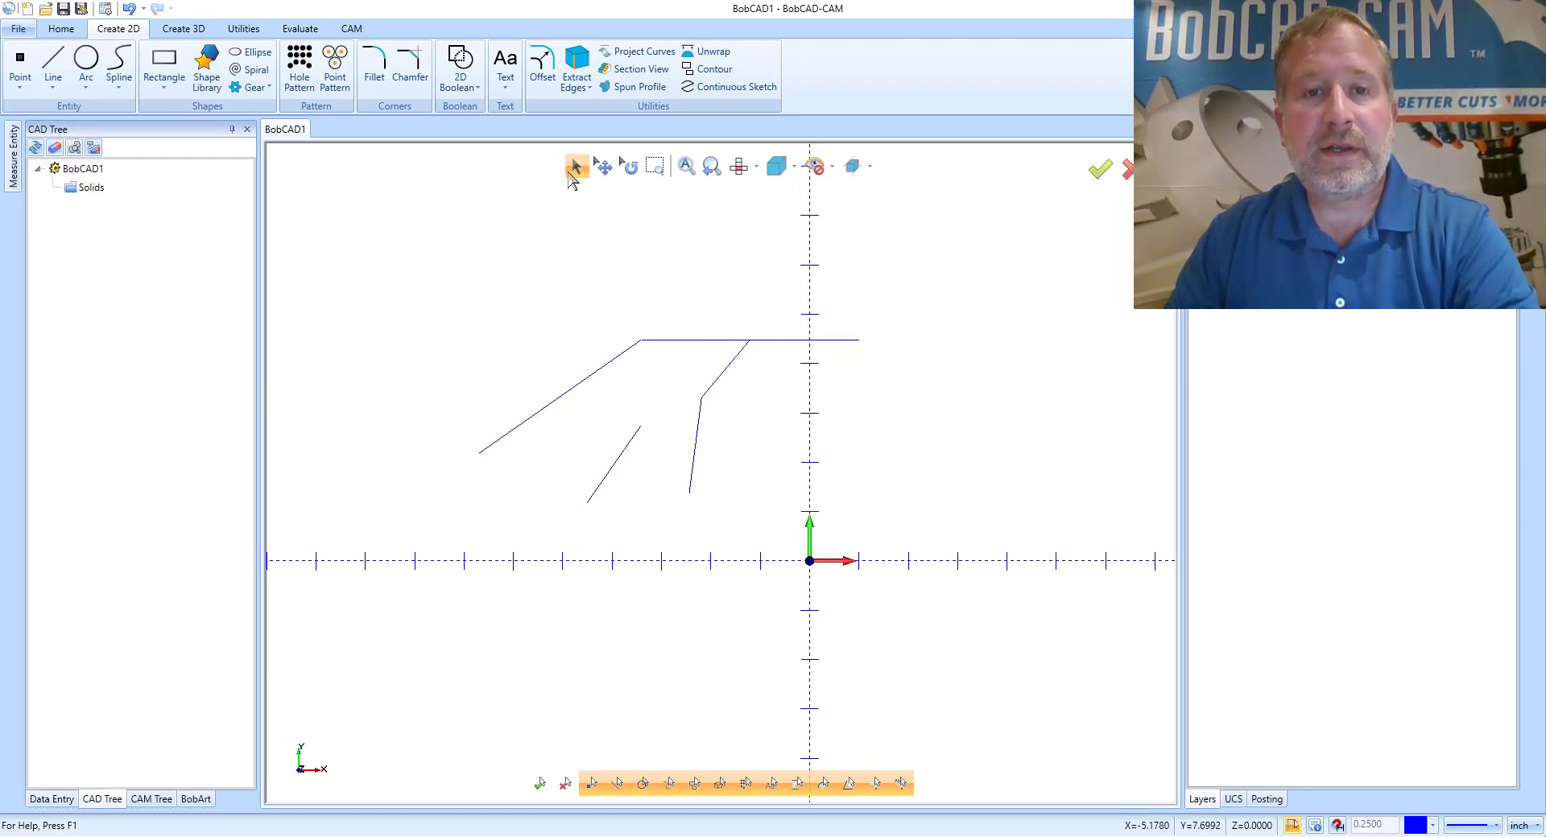
pyautogui.moveTo(398, 268); pyautogui.dragTo(964, 541)
pyautogui.press('Delete')
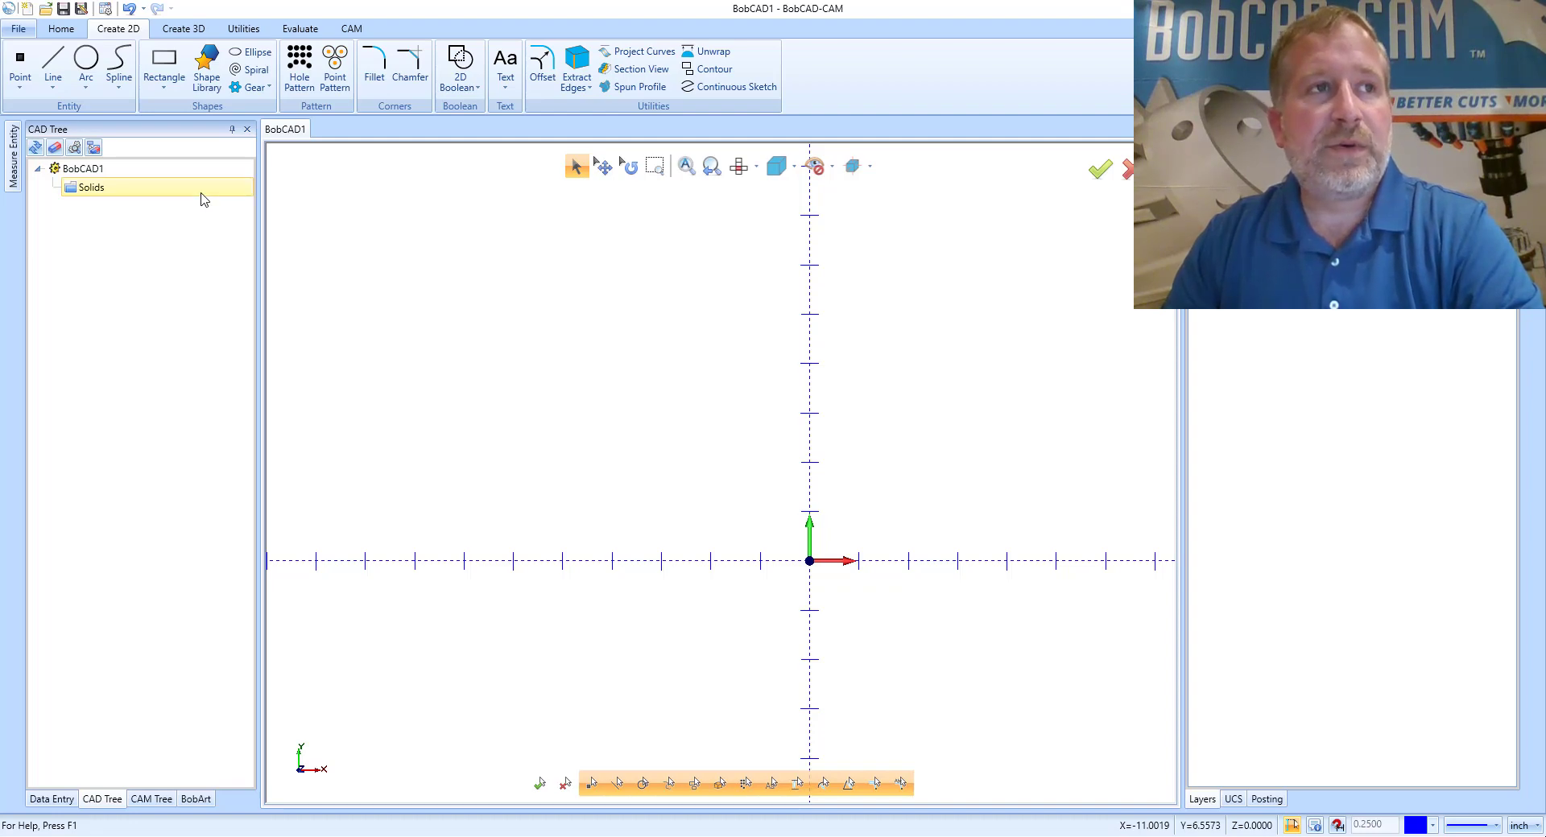
# - Create a rectangle of length 2.5 and width 6 centred on the origin
pyautogui.click(166, 61)
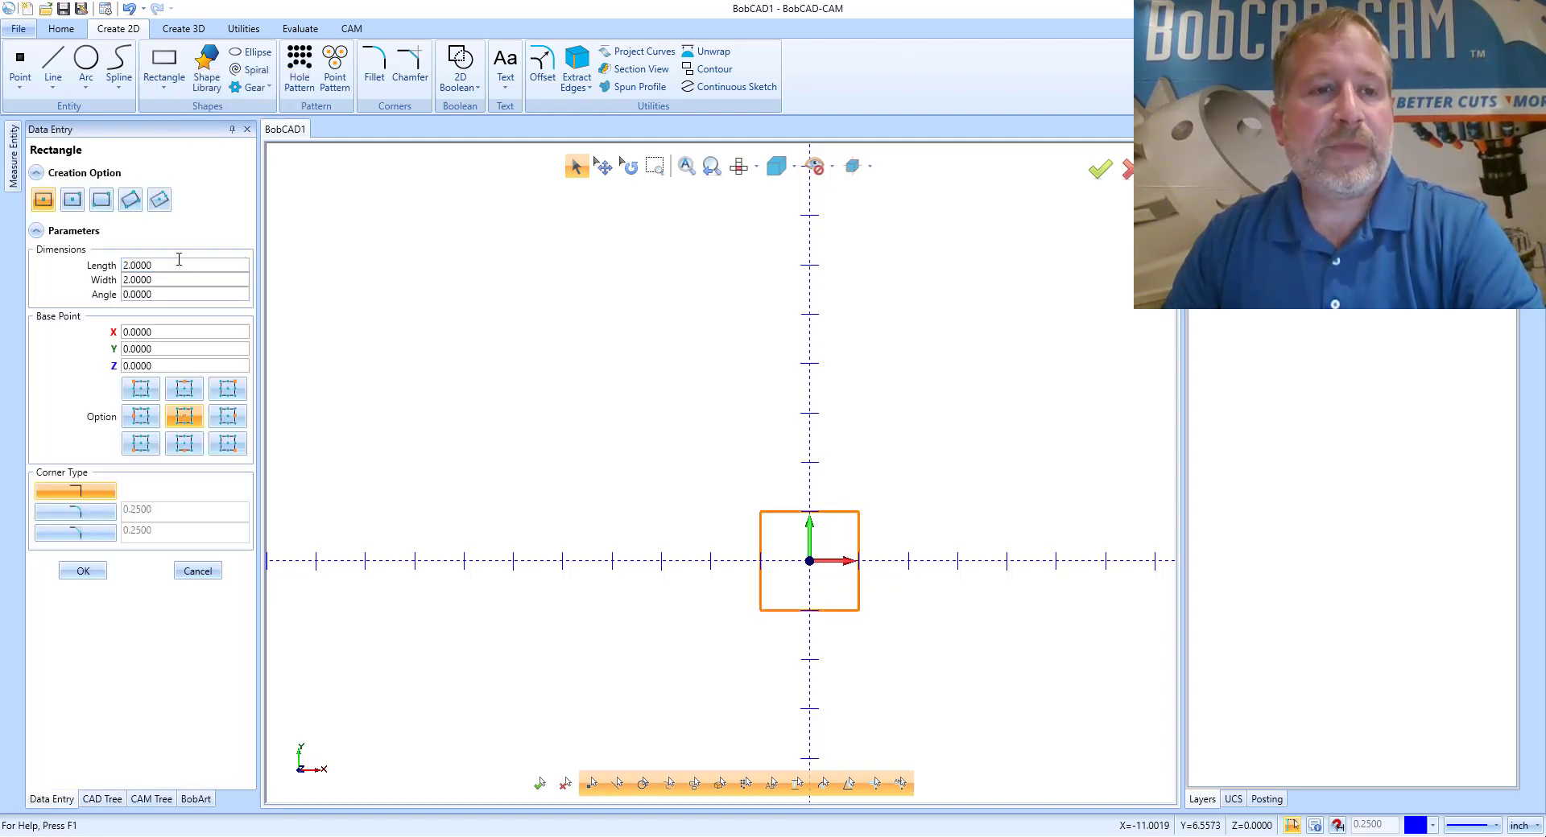
pyautogui.moveTo(169, 265); pyautogui.dragTo(111, 274)
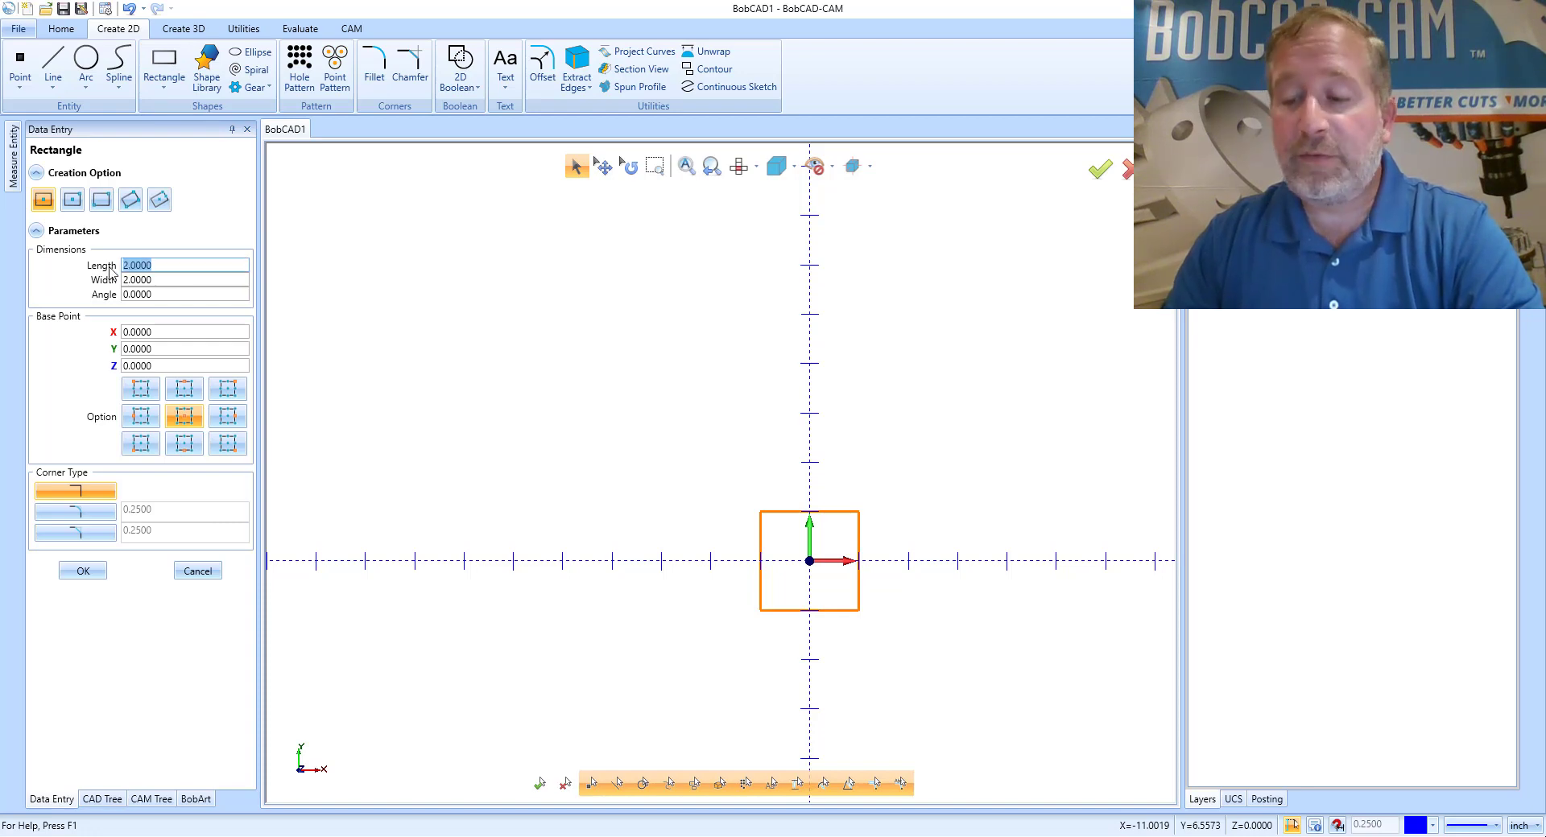
pyautogui.write('2.5')
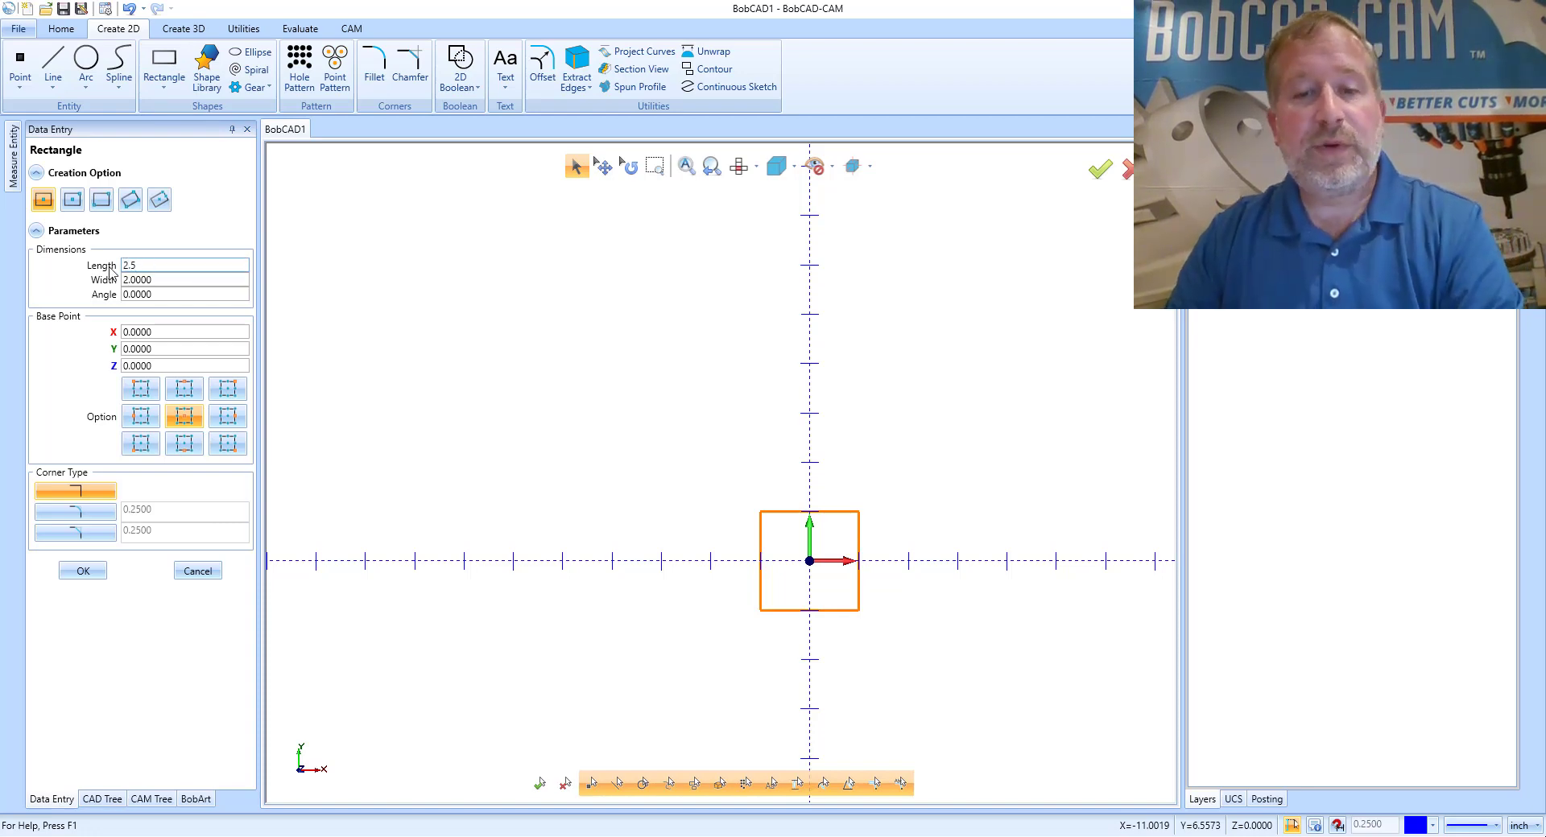
pyautogui.press('Tab')
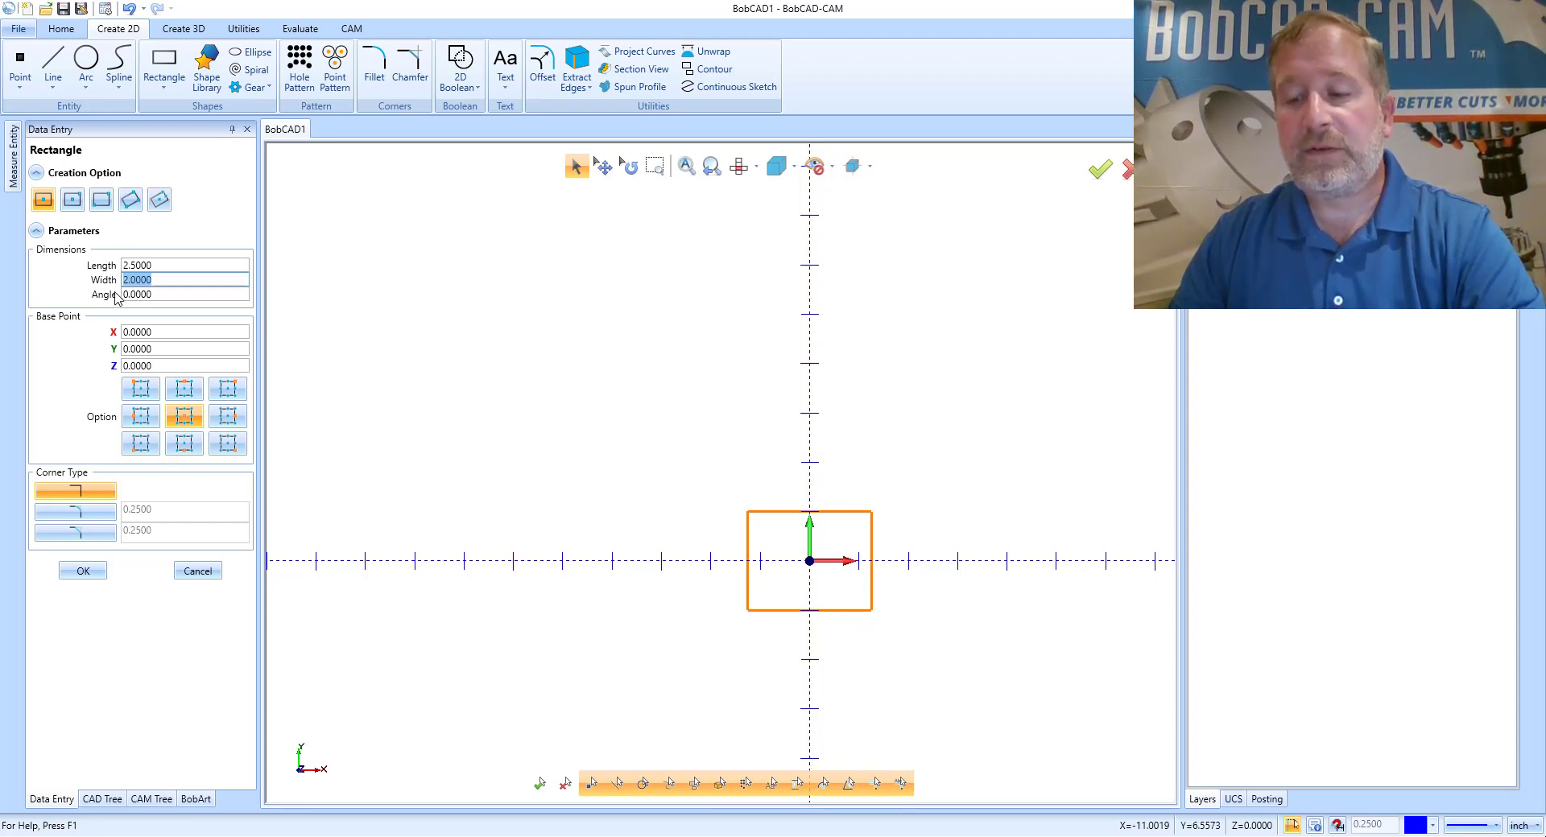
pyautogui.write('60')
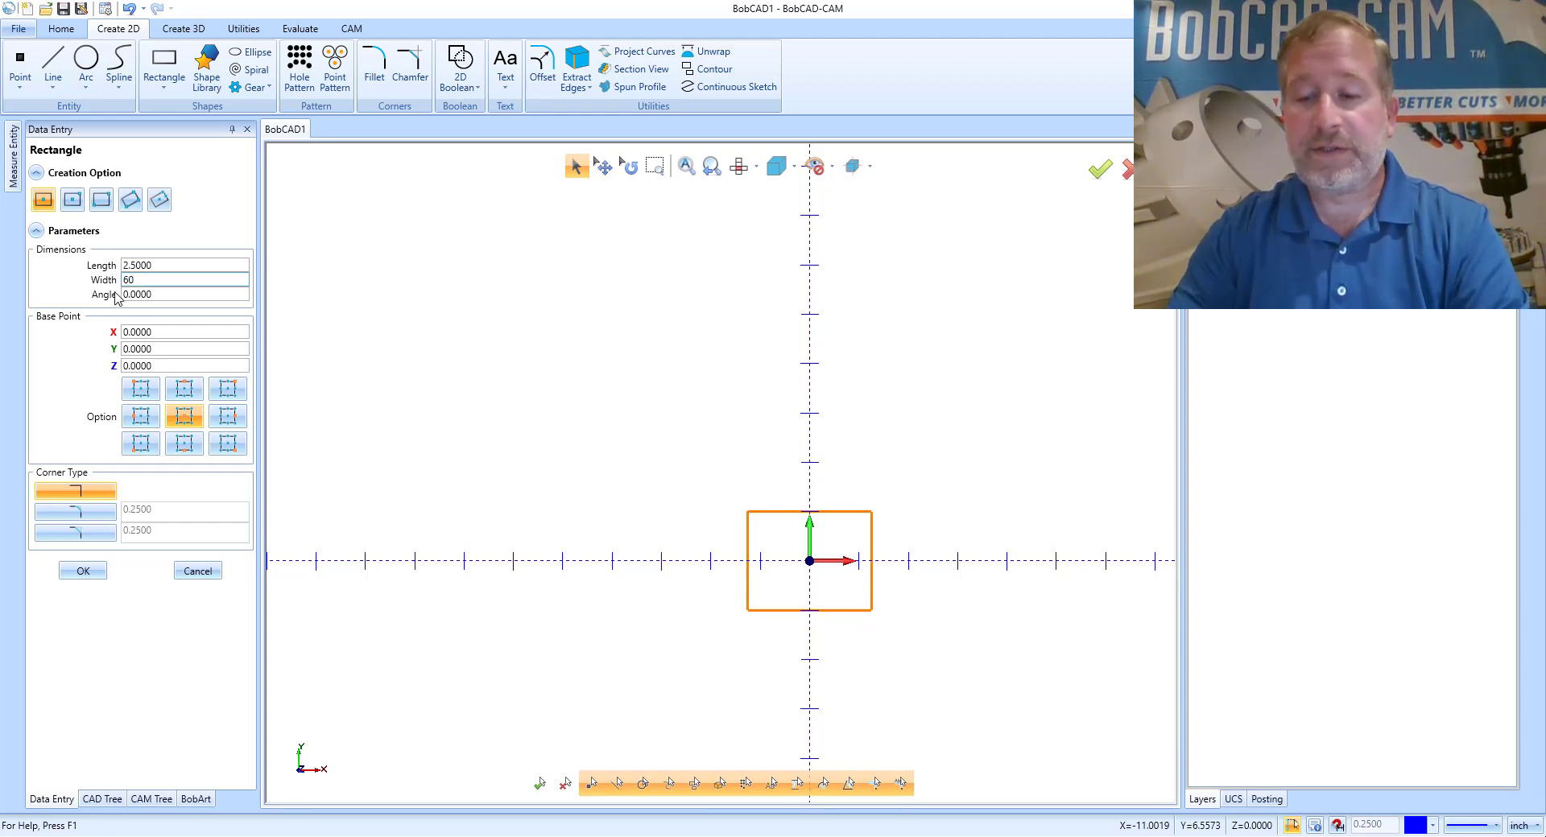
pyautogui.press('BackSpace')
pyautogui.write('.')
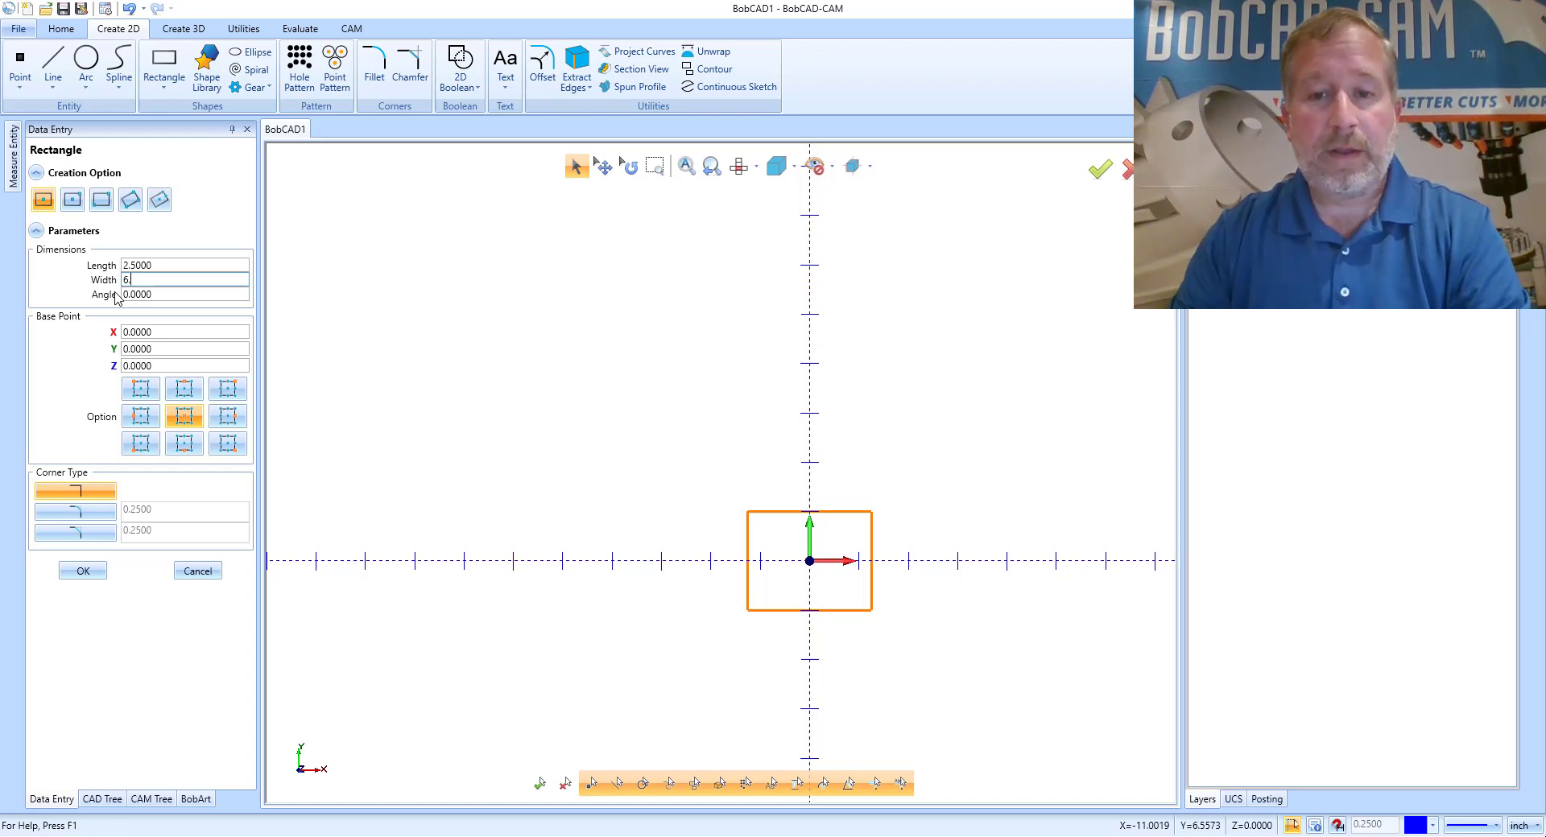
pyautogui.press('Tab')
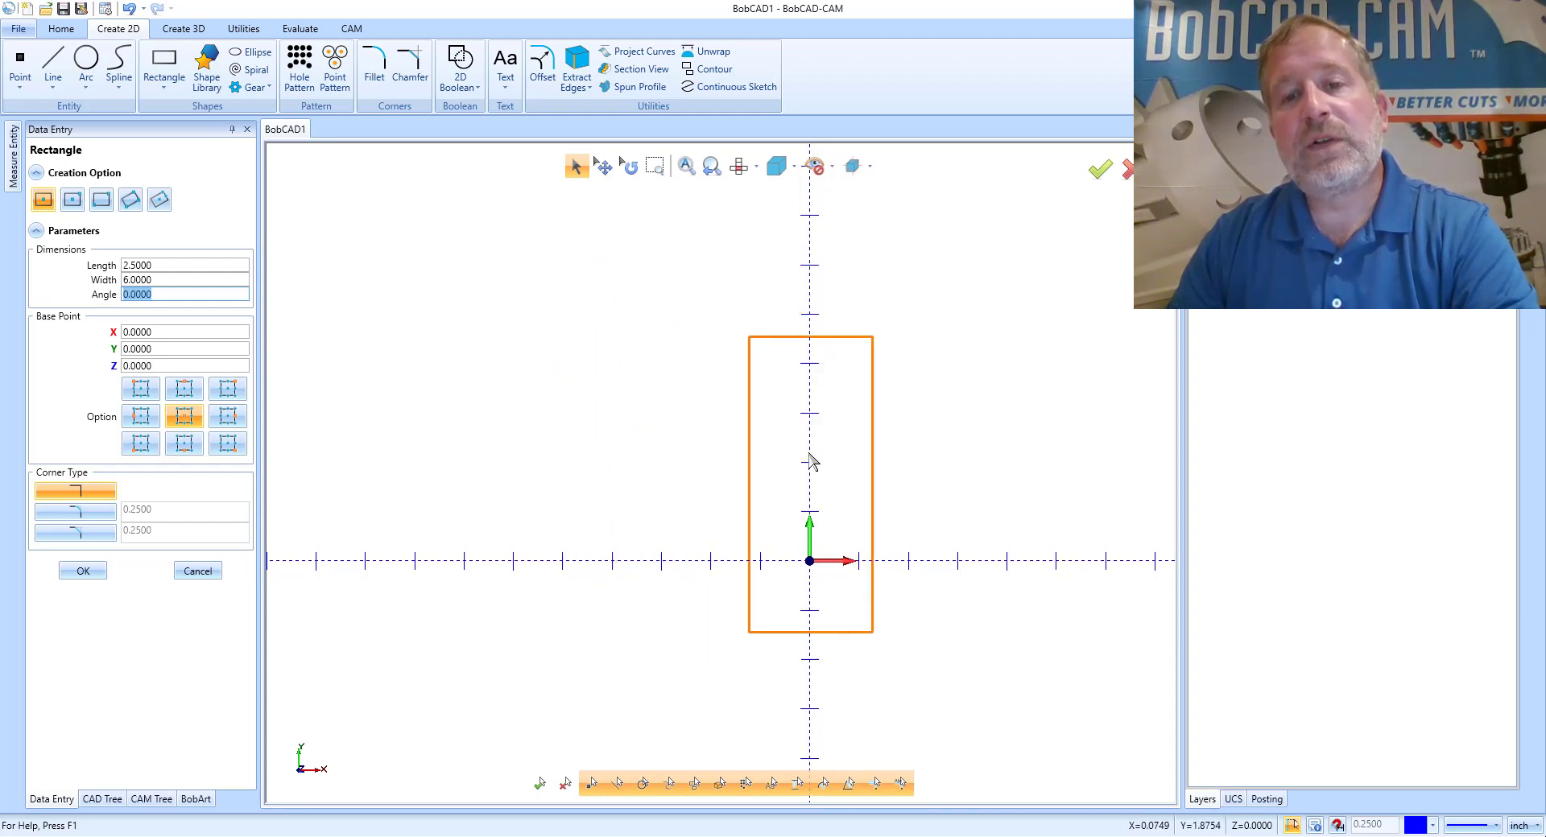
pyautogui.click(679, 502)
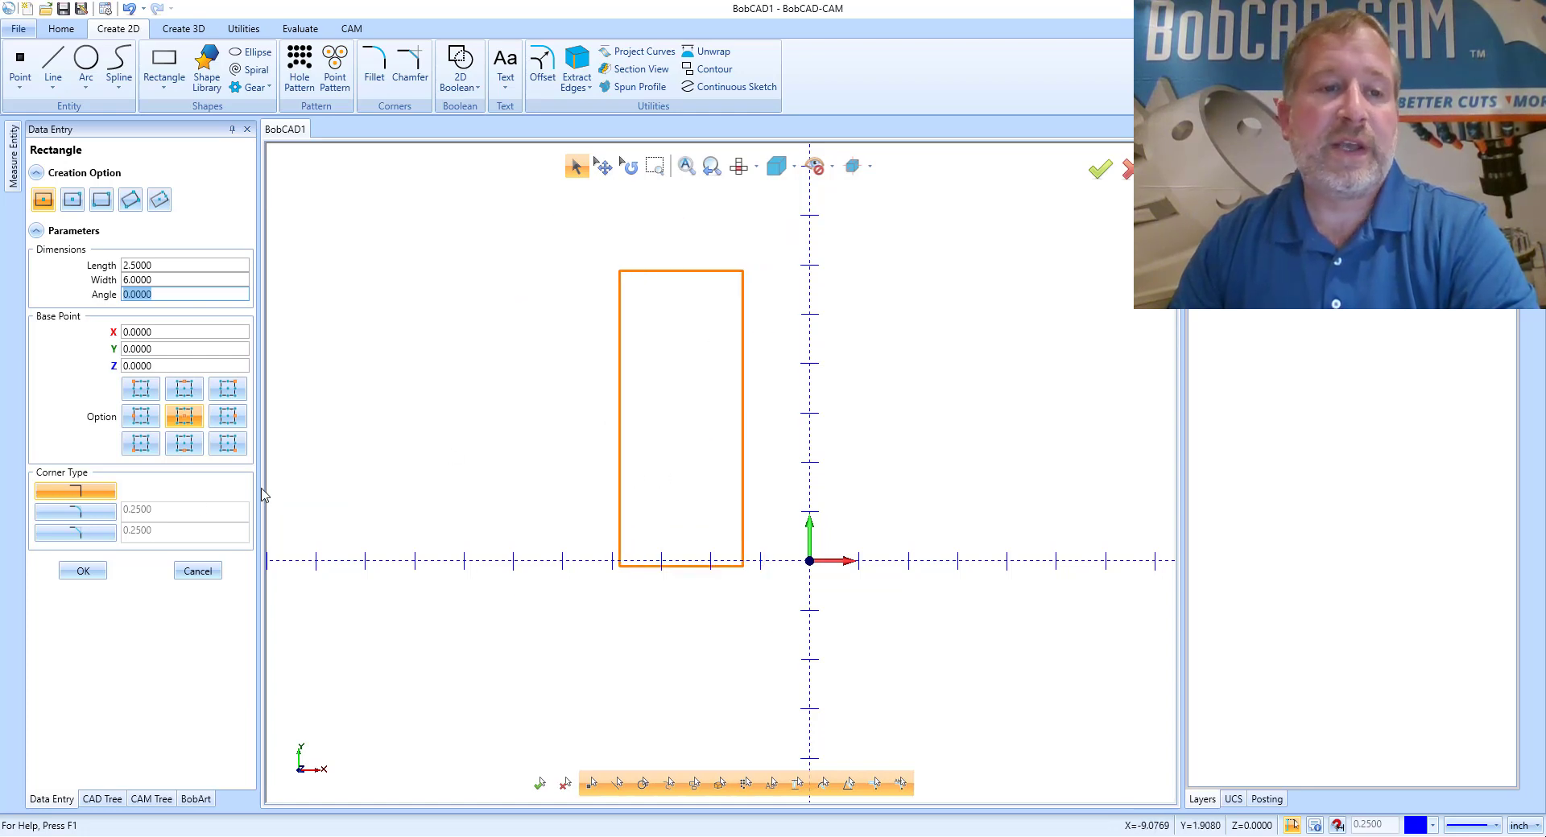
pyautogui.click(83, 572)
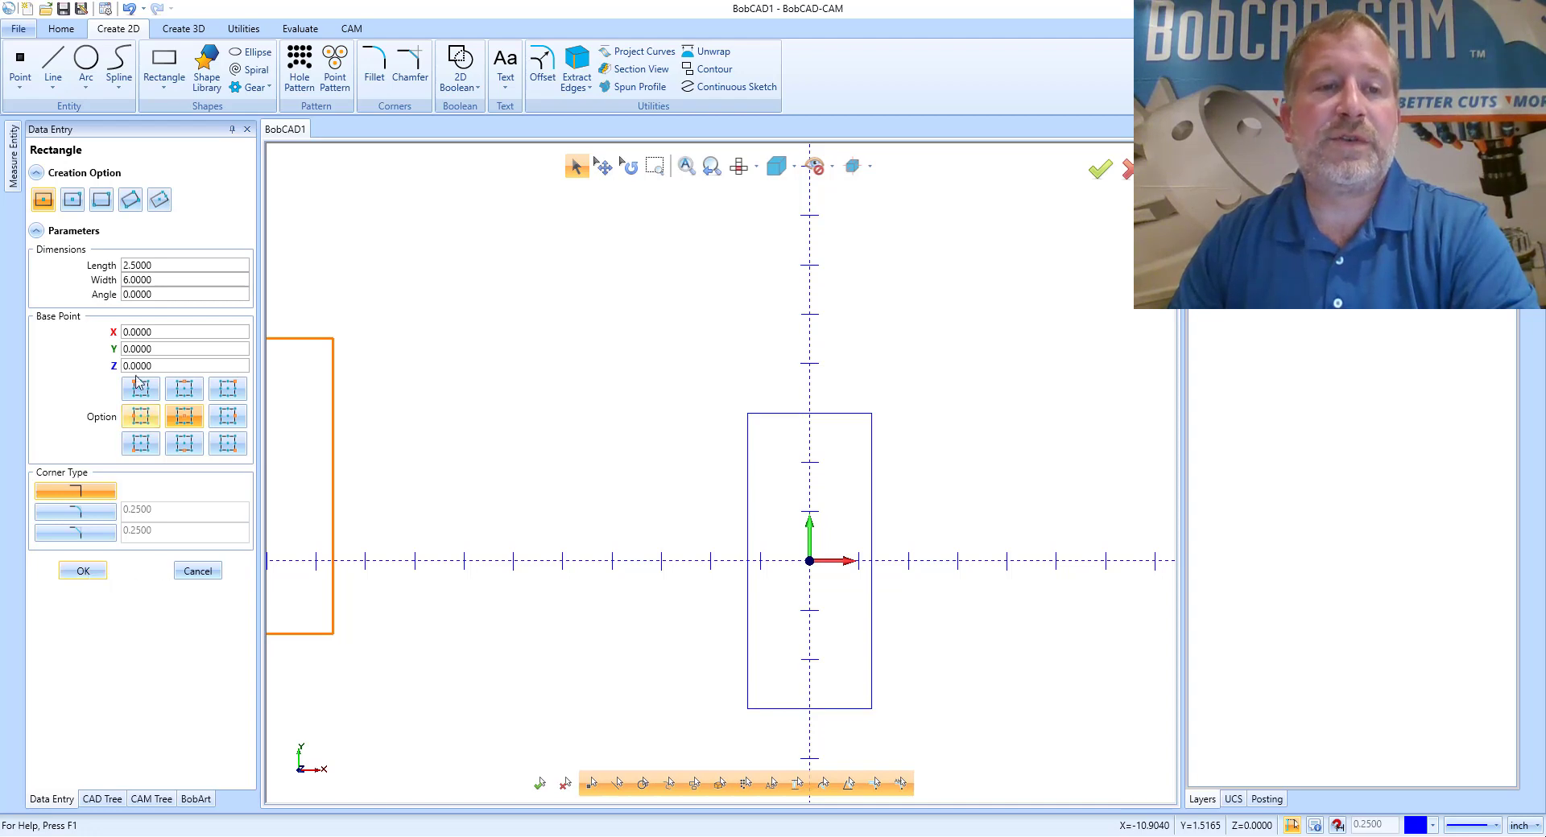
pyautogui.click(197, 572)
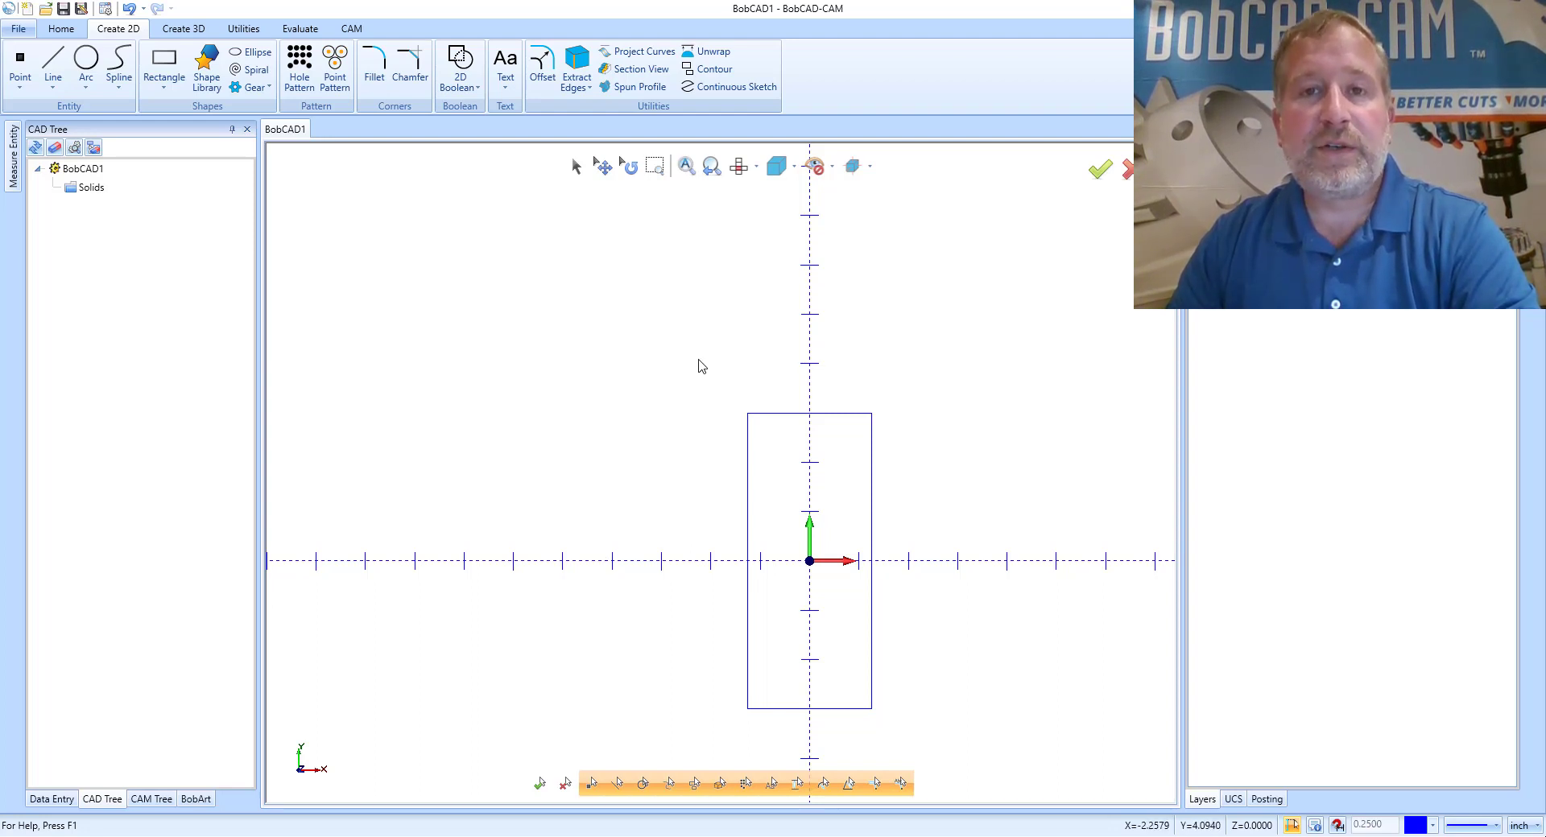
# - Draw a radius-2 arc centred at X -3.5, sweeping from 270° to 90°
pyautogui.click(87, 61)
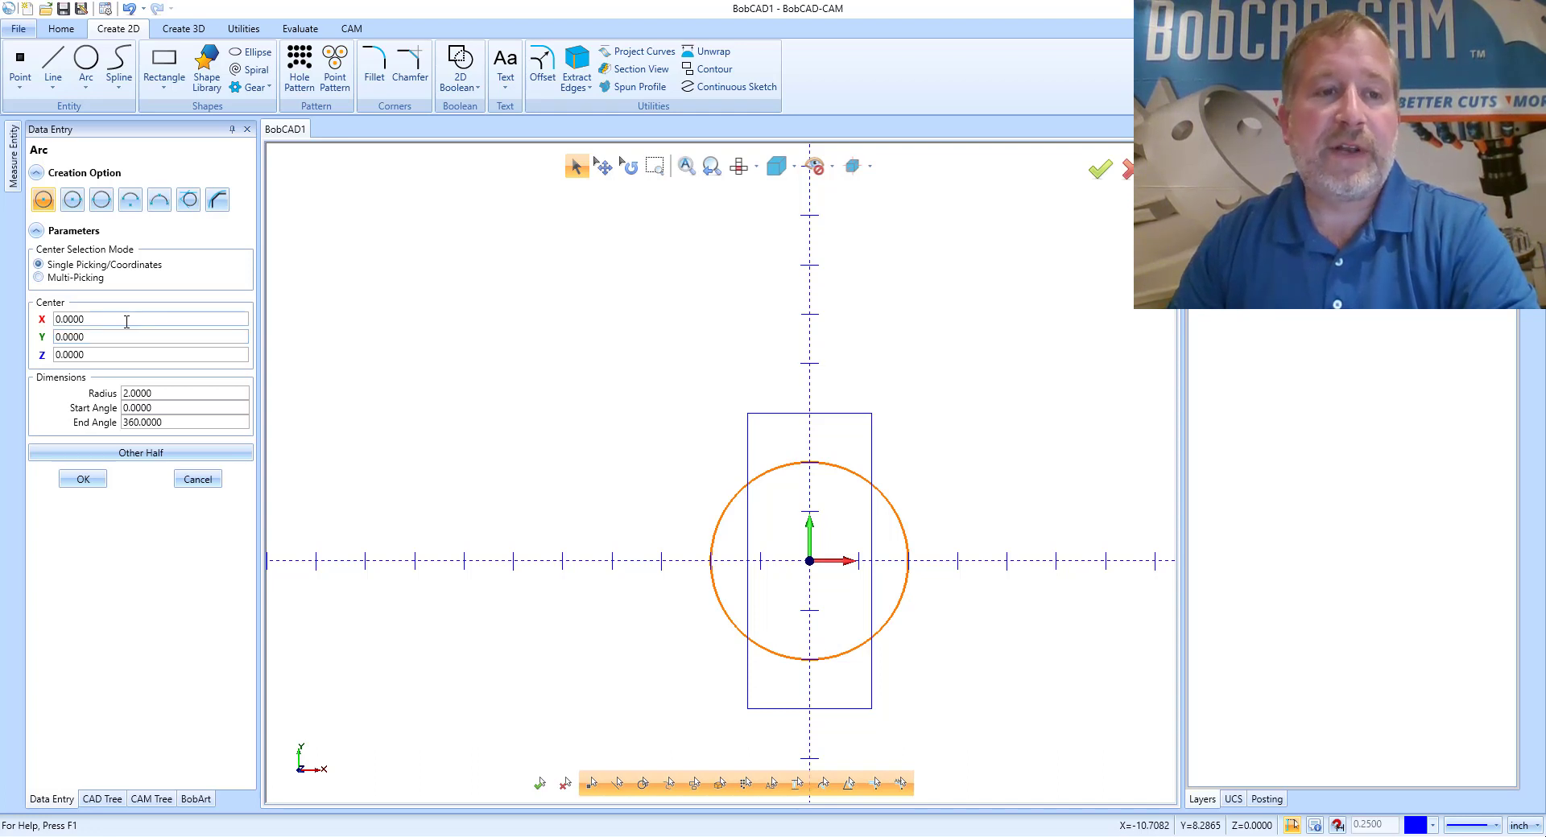
pyautogui.click(128, 320)
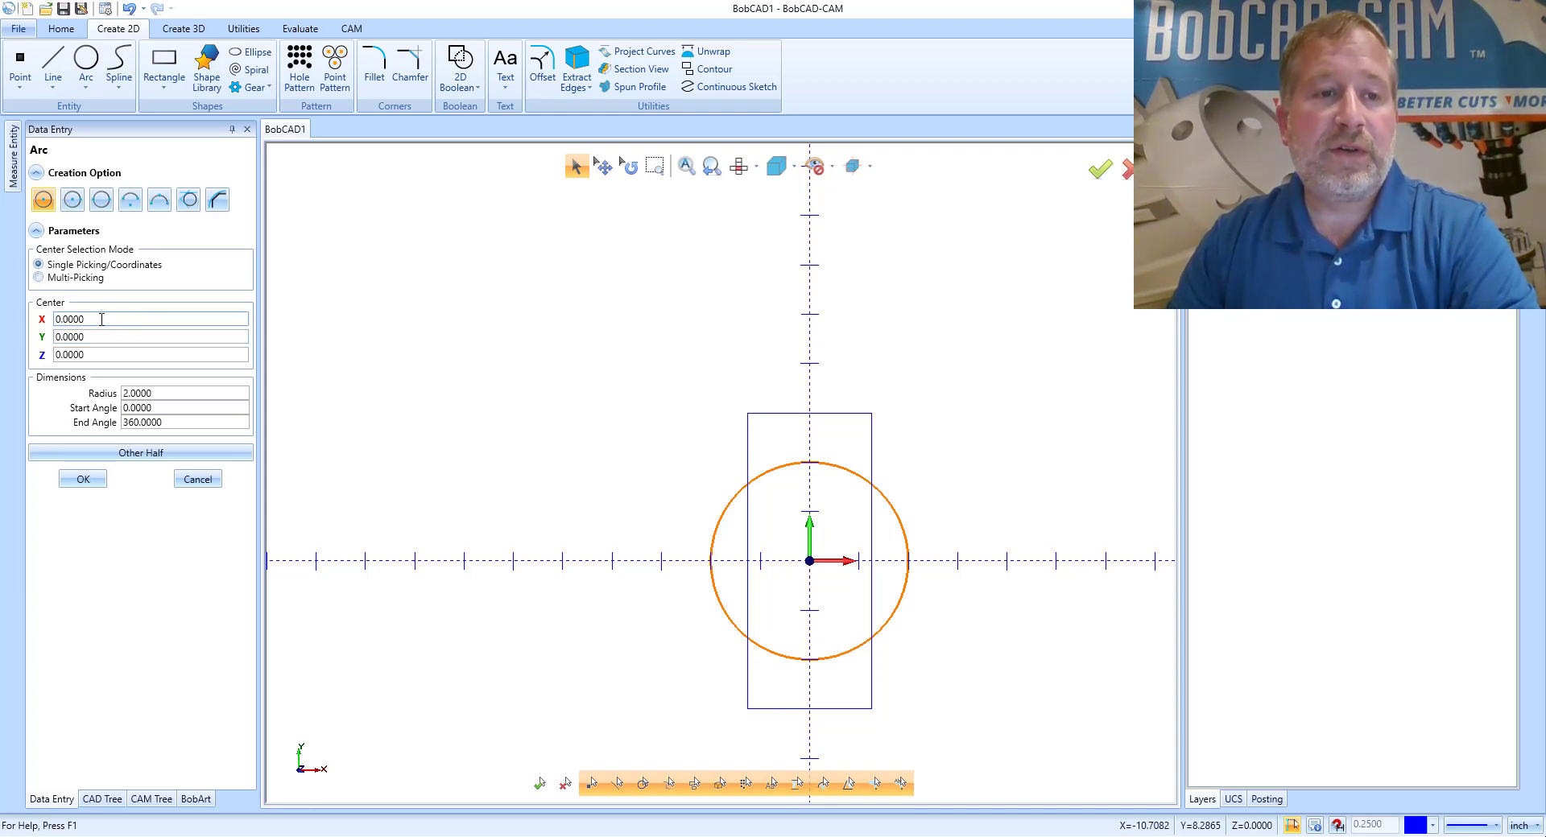
pyautogui.moveTo(98, 321); pyautogui.dragTo(27, 328)
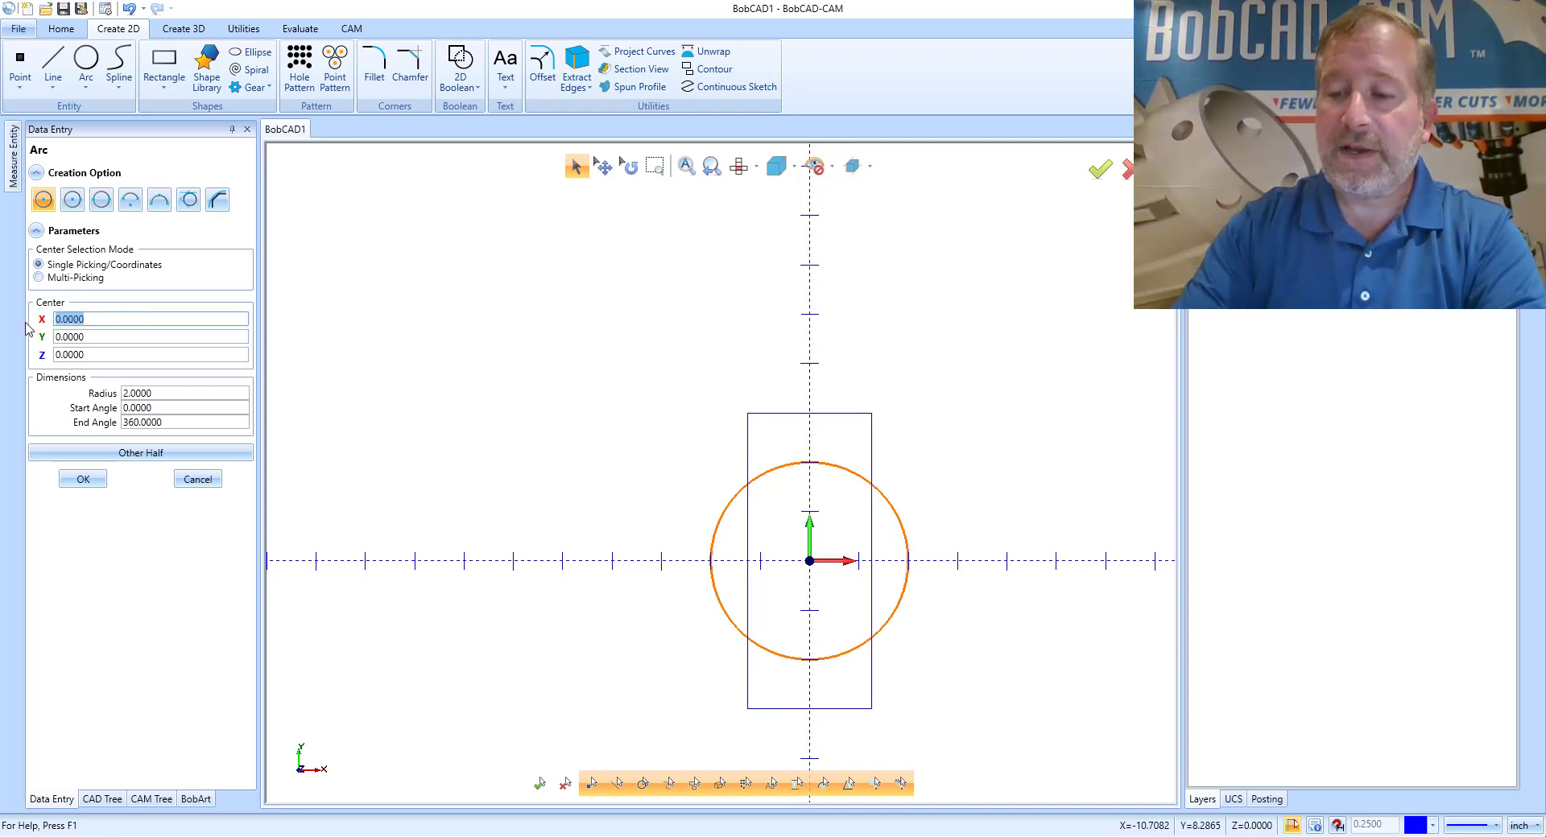
pyautogui.write('-3.5')
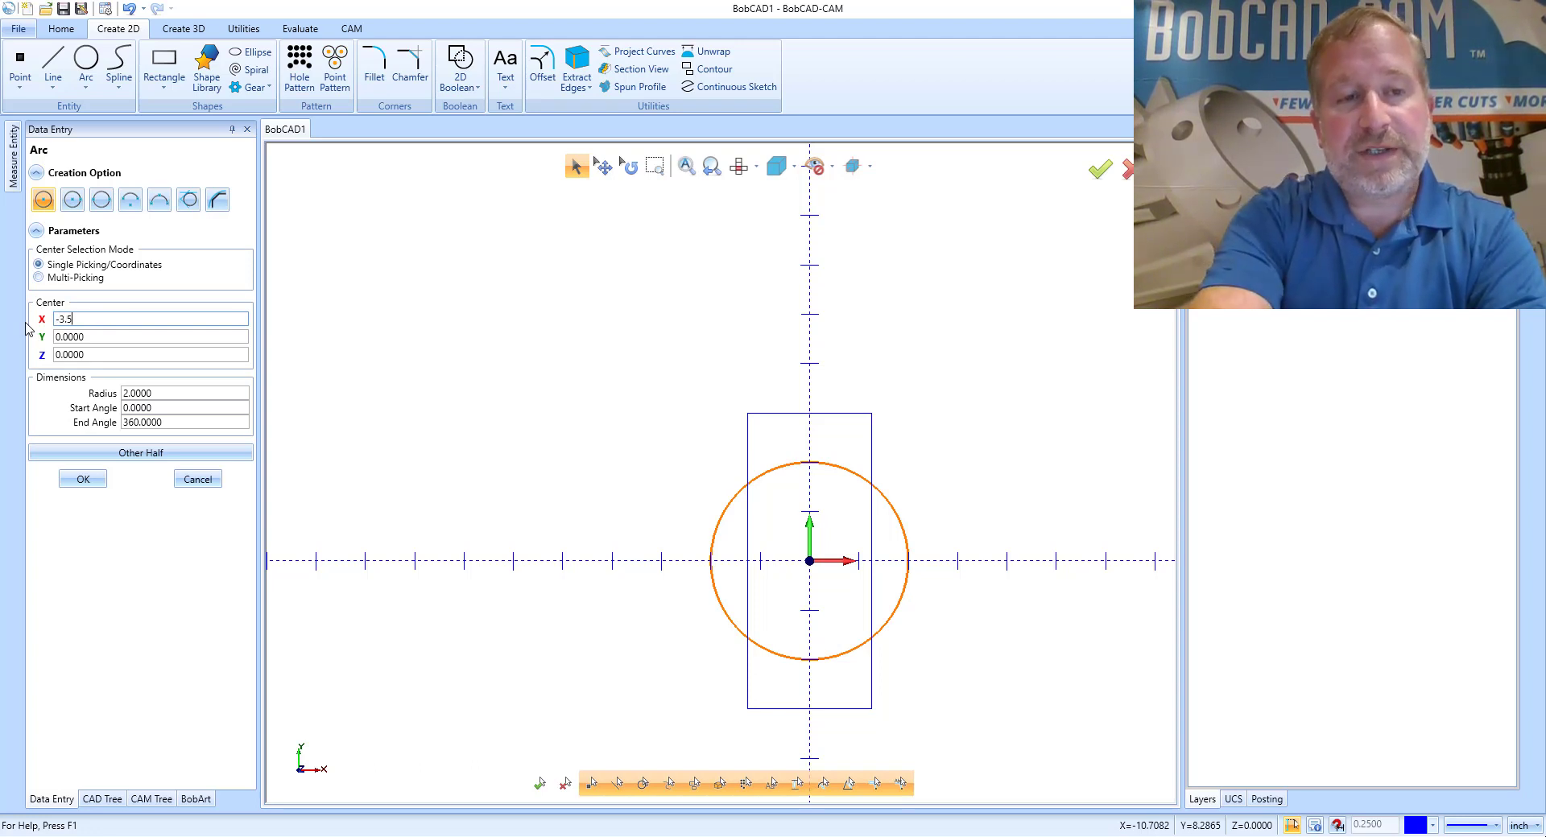
pyautogui.press('Tab')
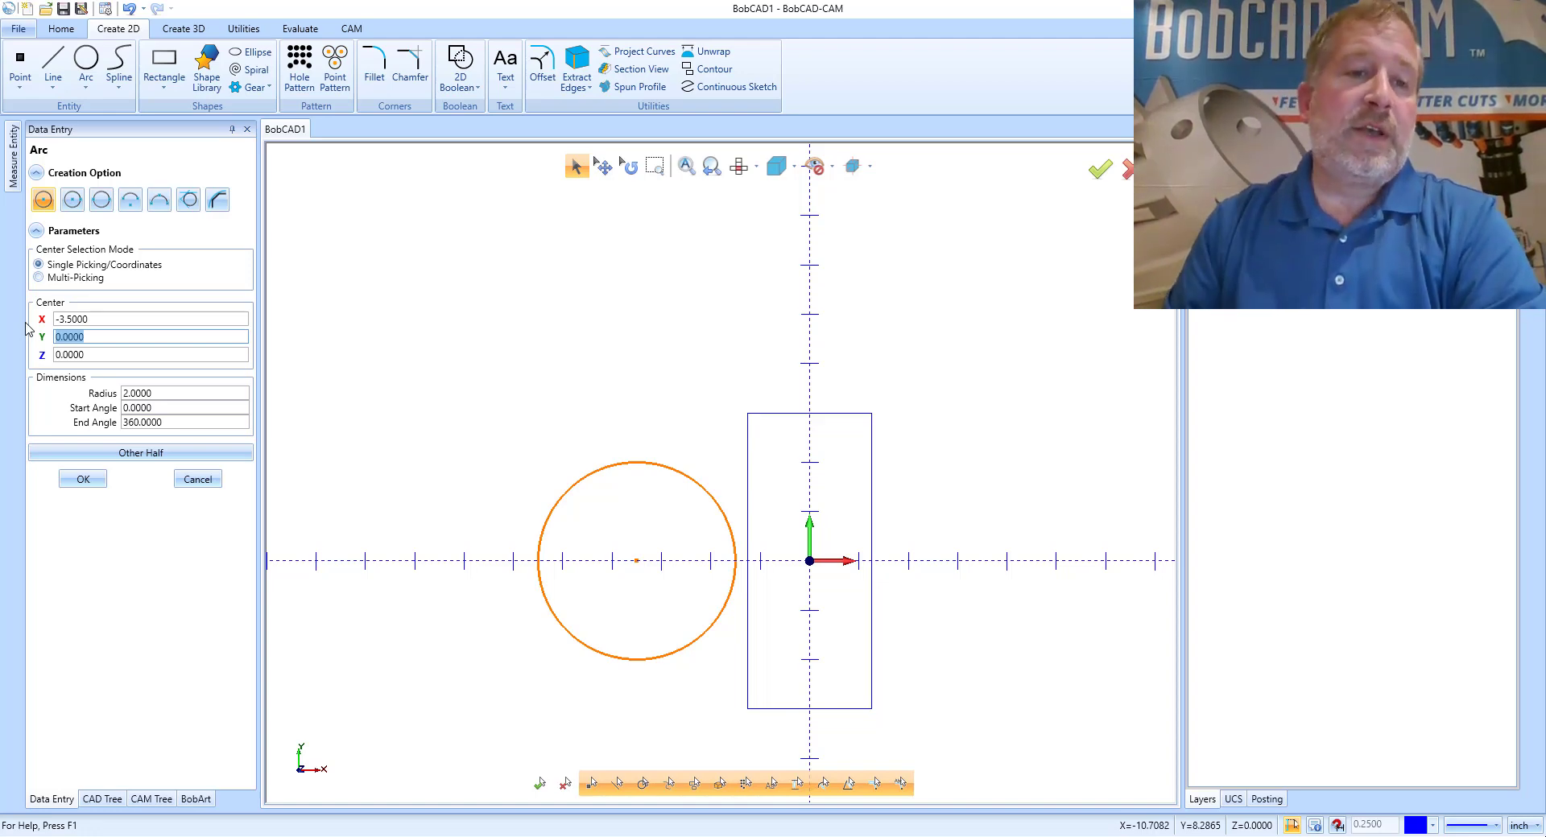
pyautogui.click(160, 409)
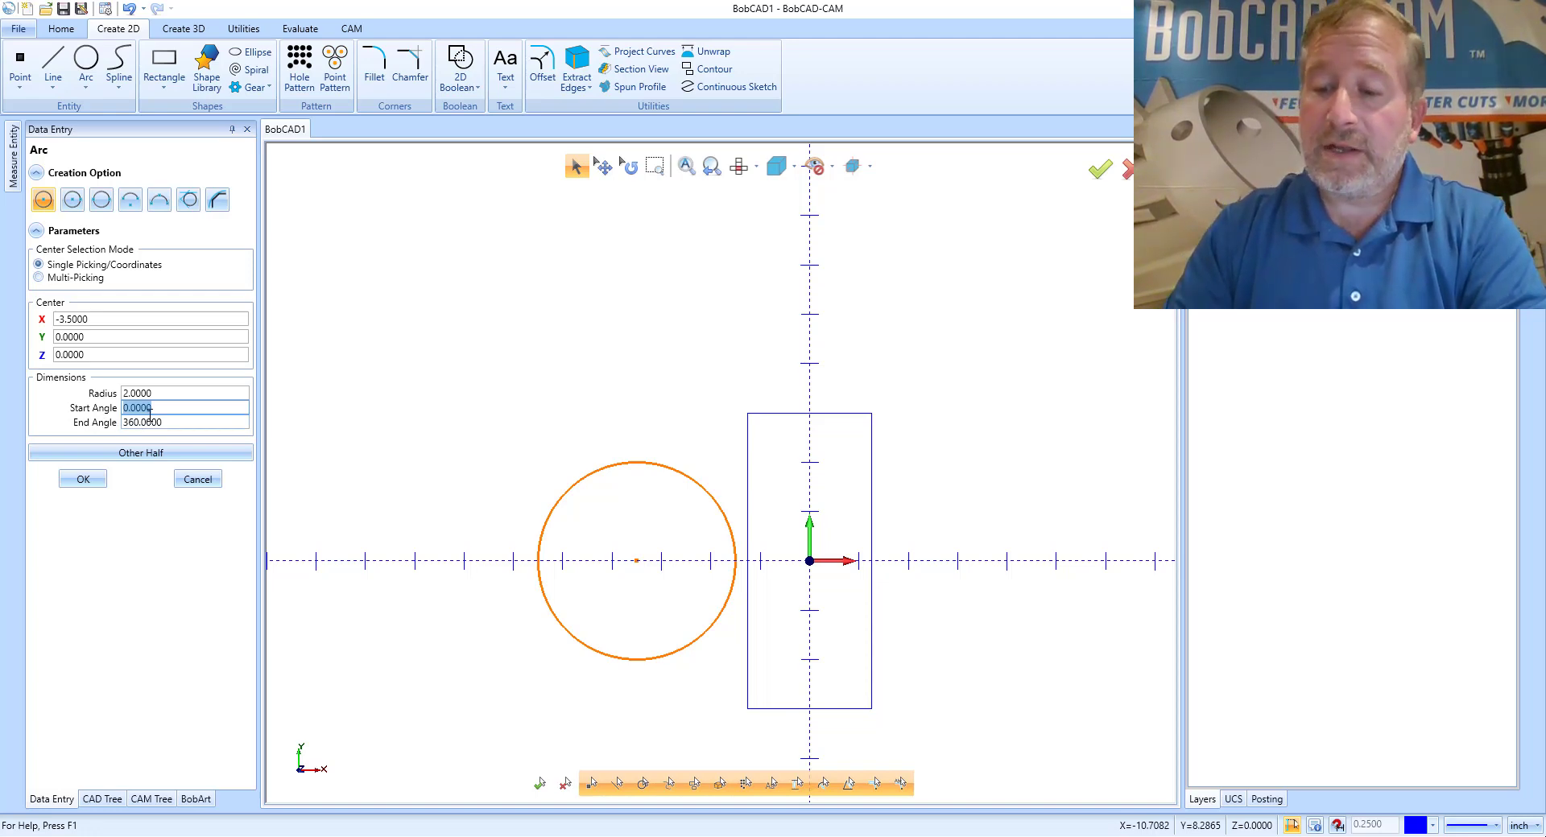
pyautogui.write('270')
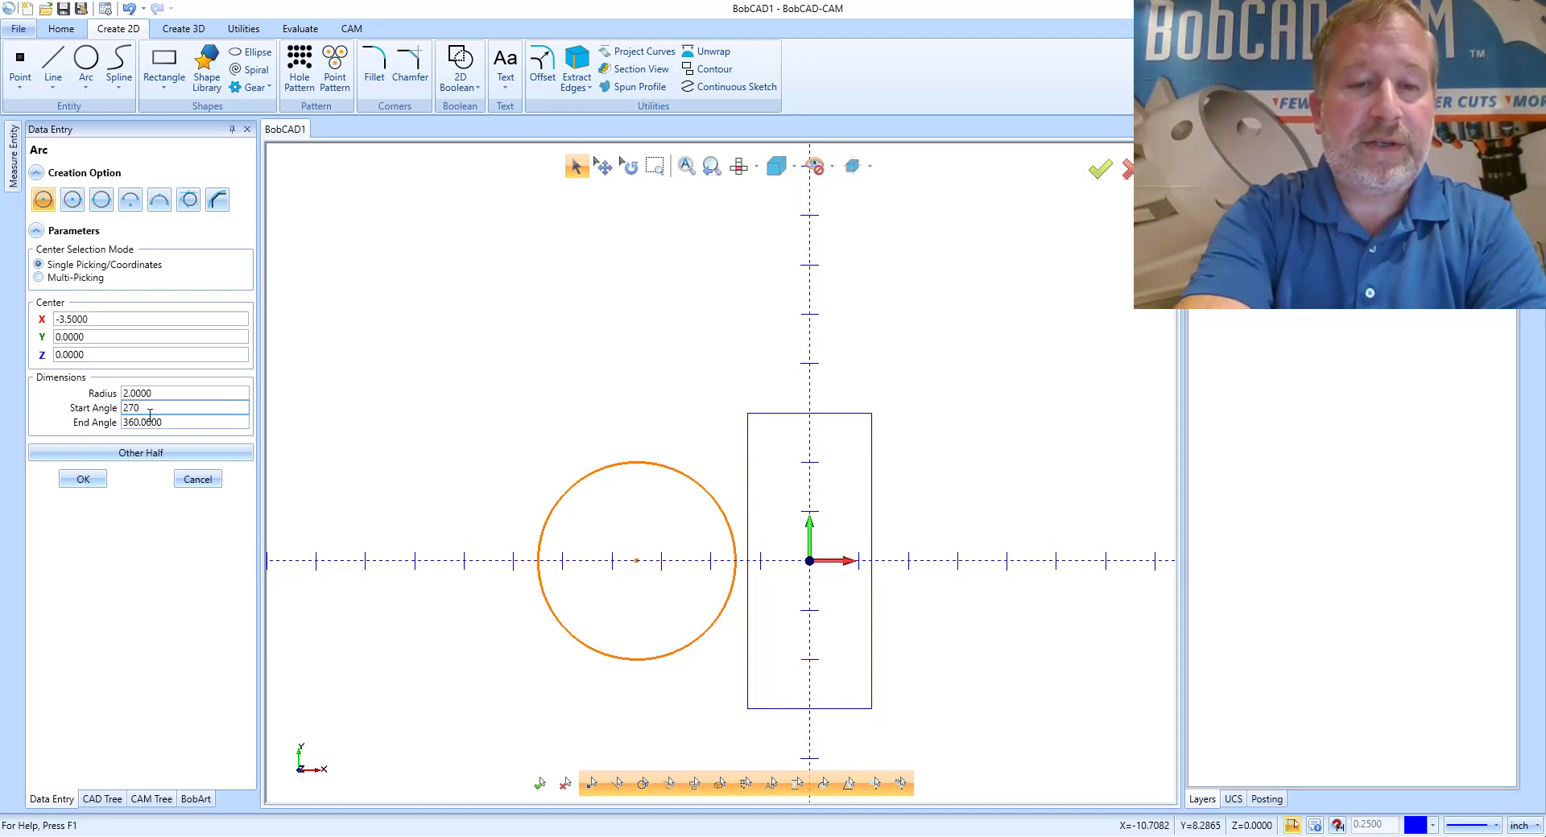
pyautogui.press('Tab')
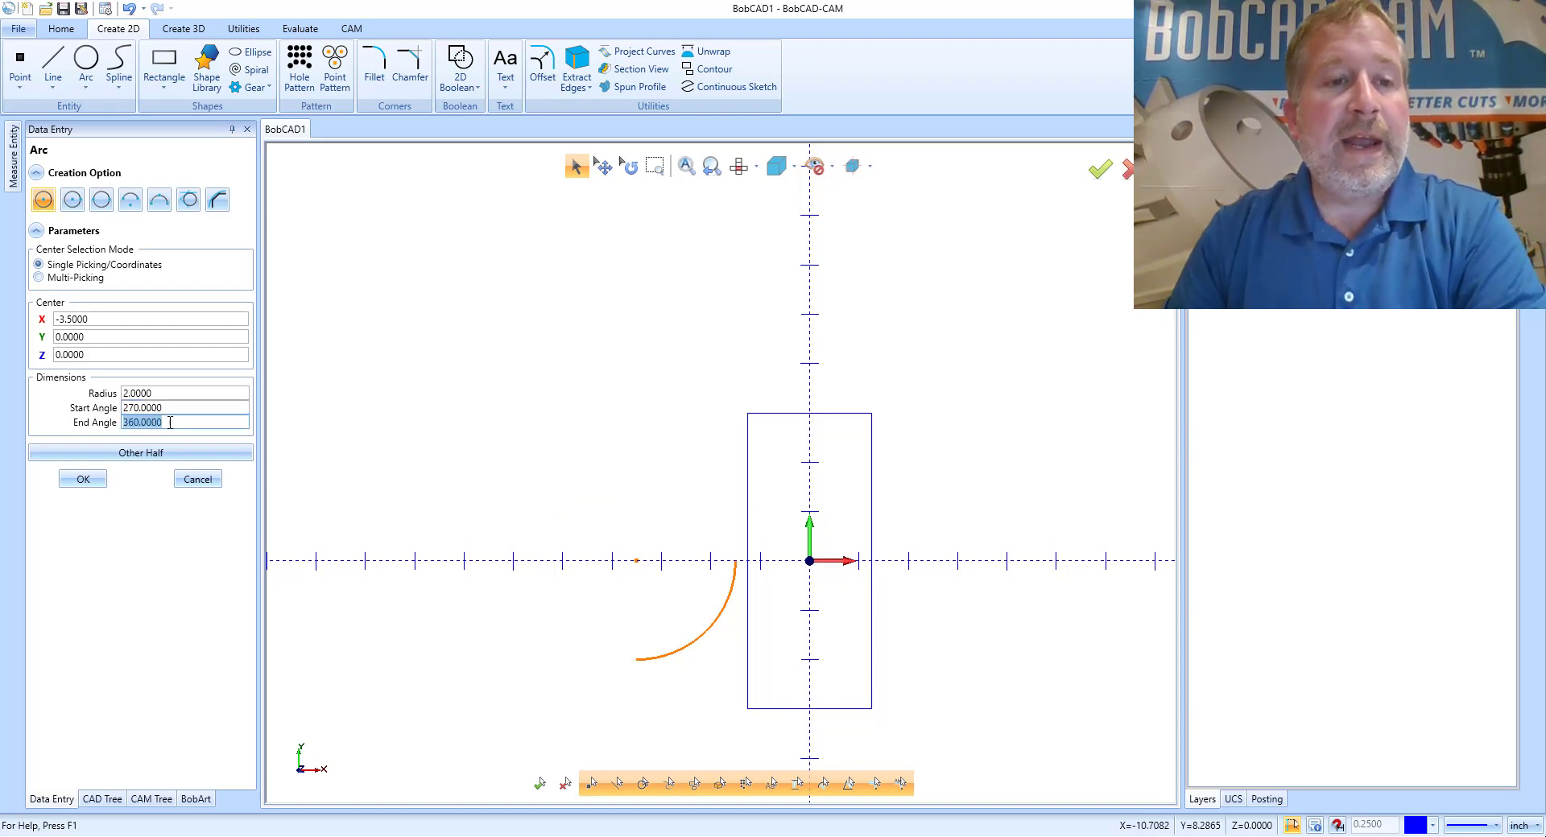
pyautogui.write('90')
pyautogui.press('Tab')
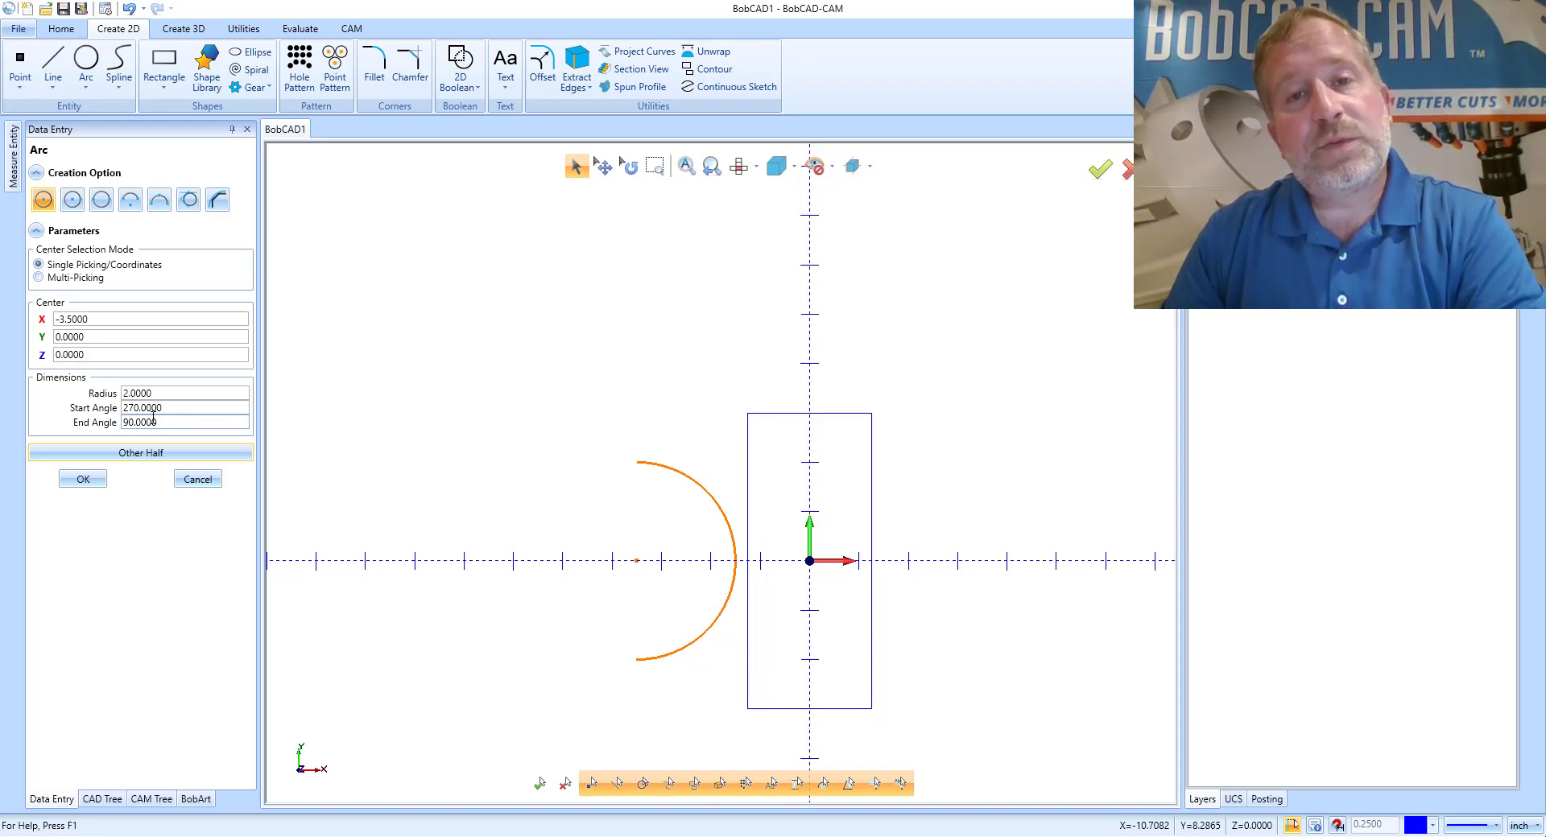
pyautogui.click(83, 481)
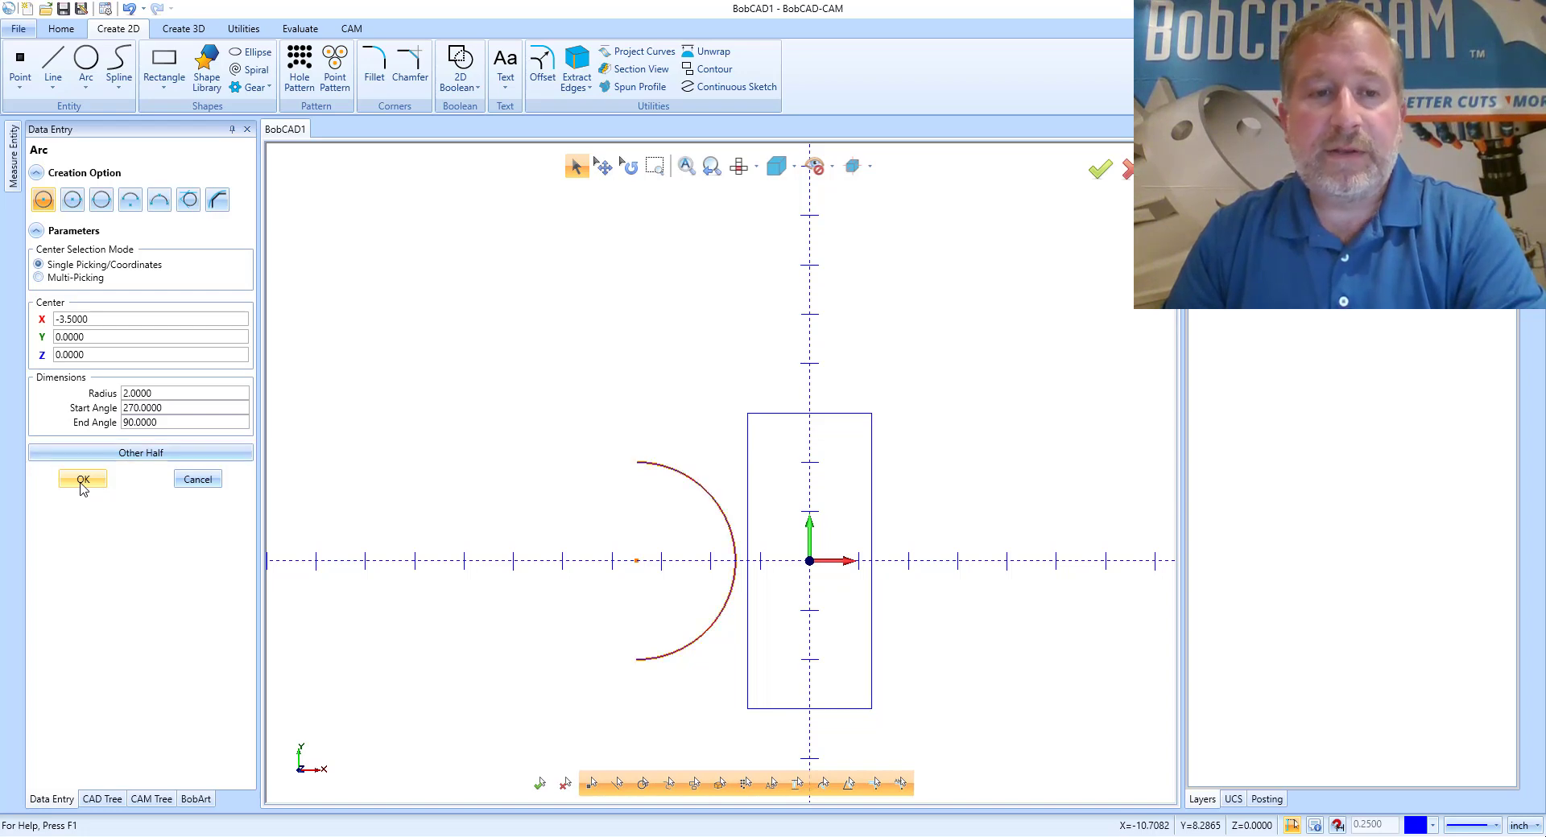
pyautogui.click(213, 483)
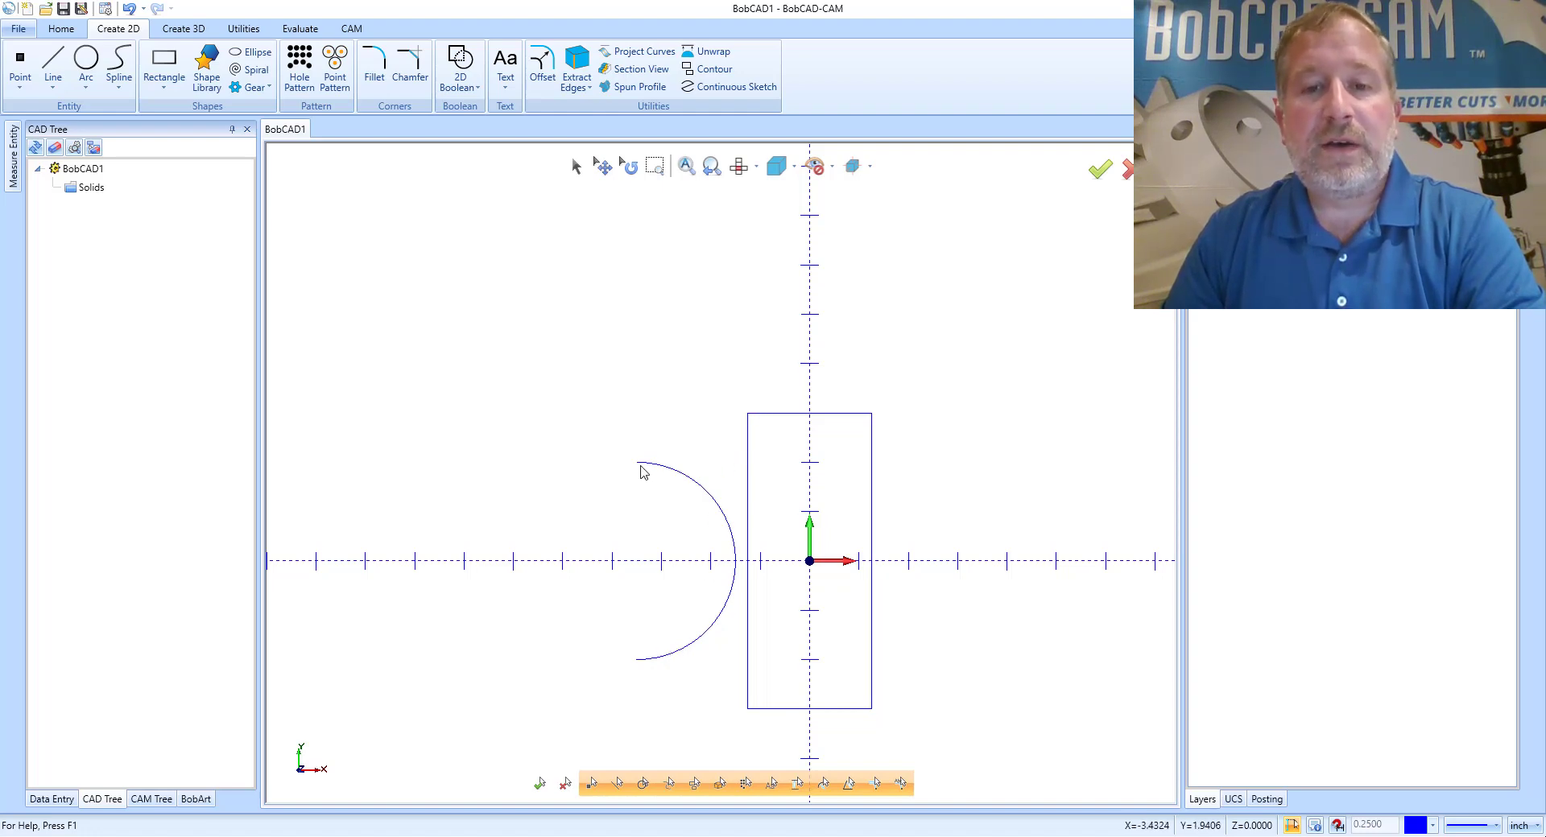
# - Draw two lines joining the arc's ends at -3.5, ±2 to the rectangle corners at -1.25, ±3
pyautogui.click(54, 61)
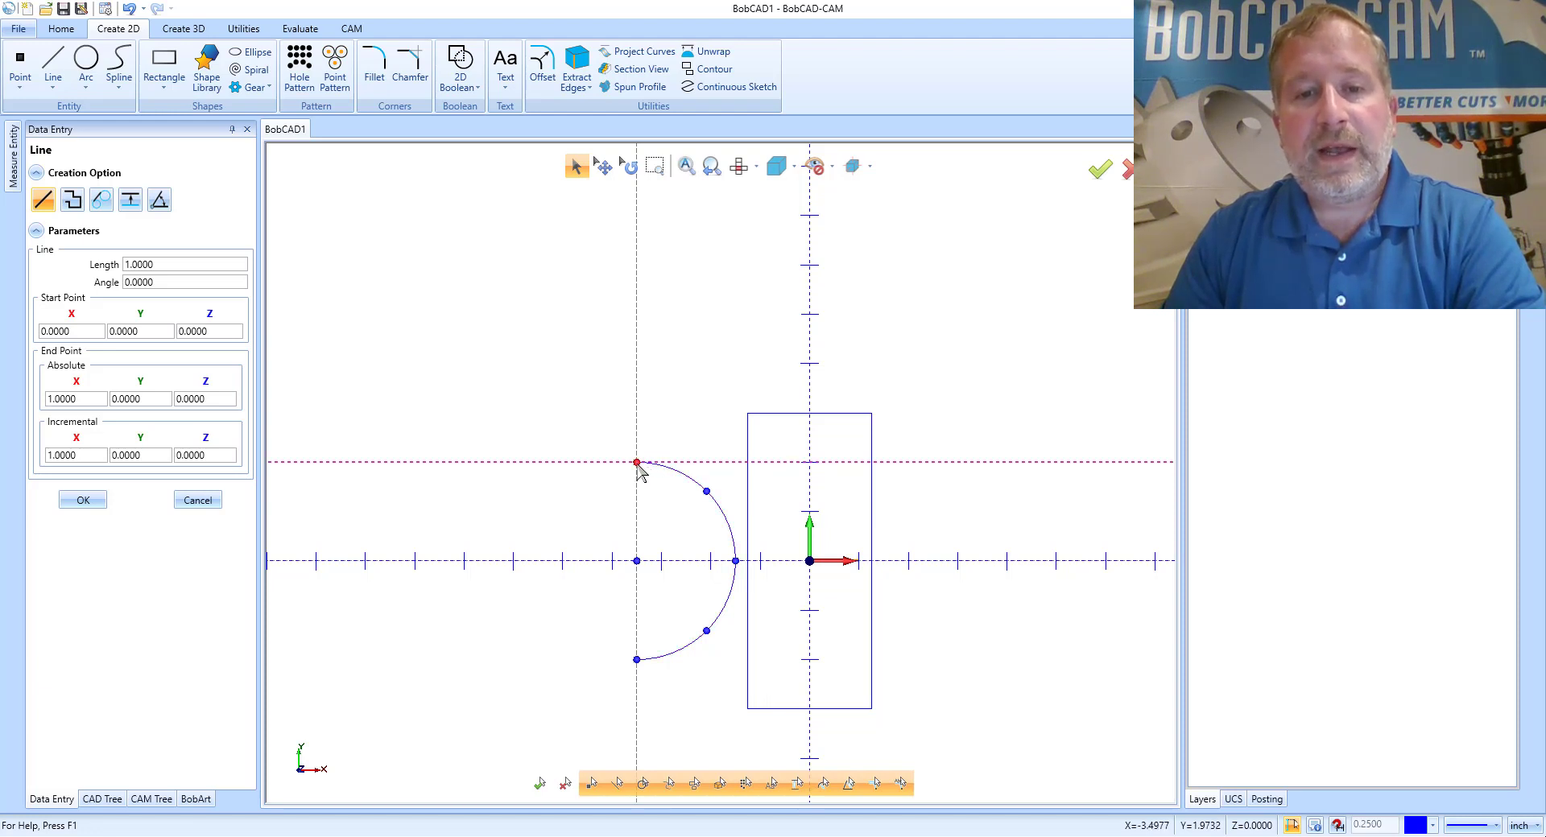
pyautogui.click(637, 463)
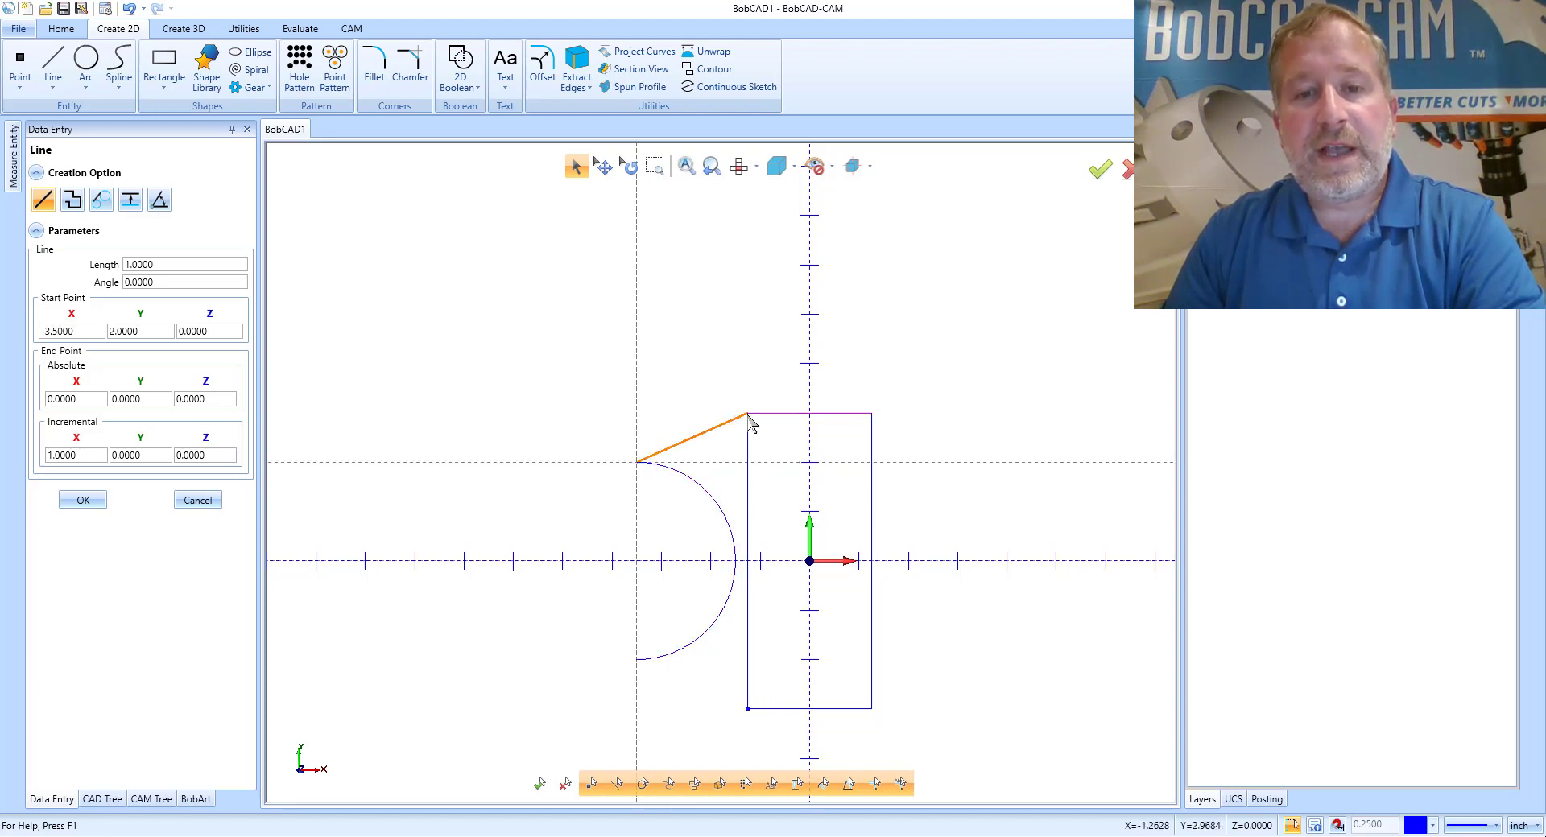
pyautogui.click(748, 414)
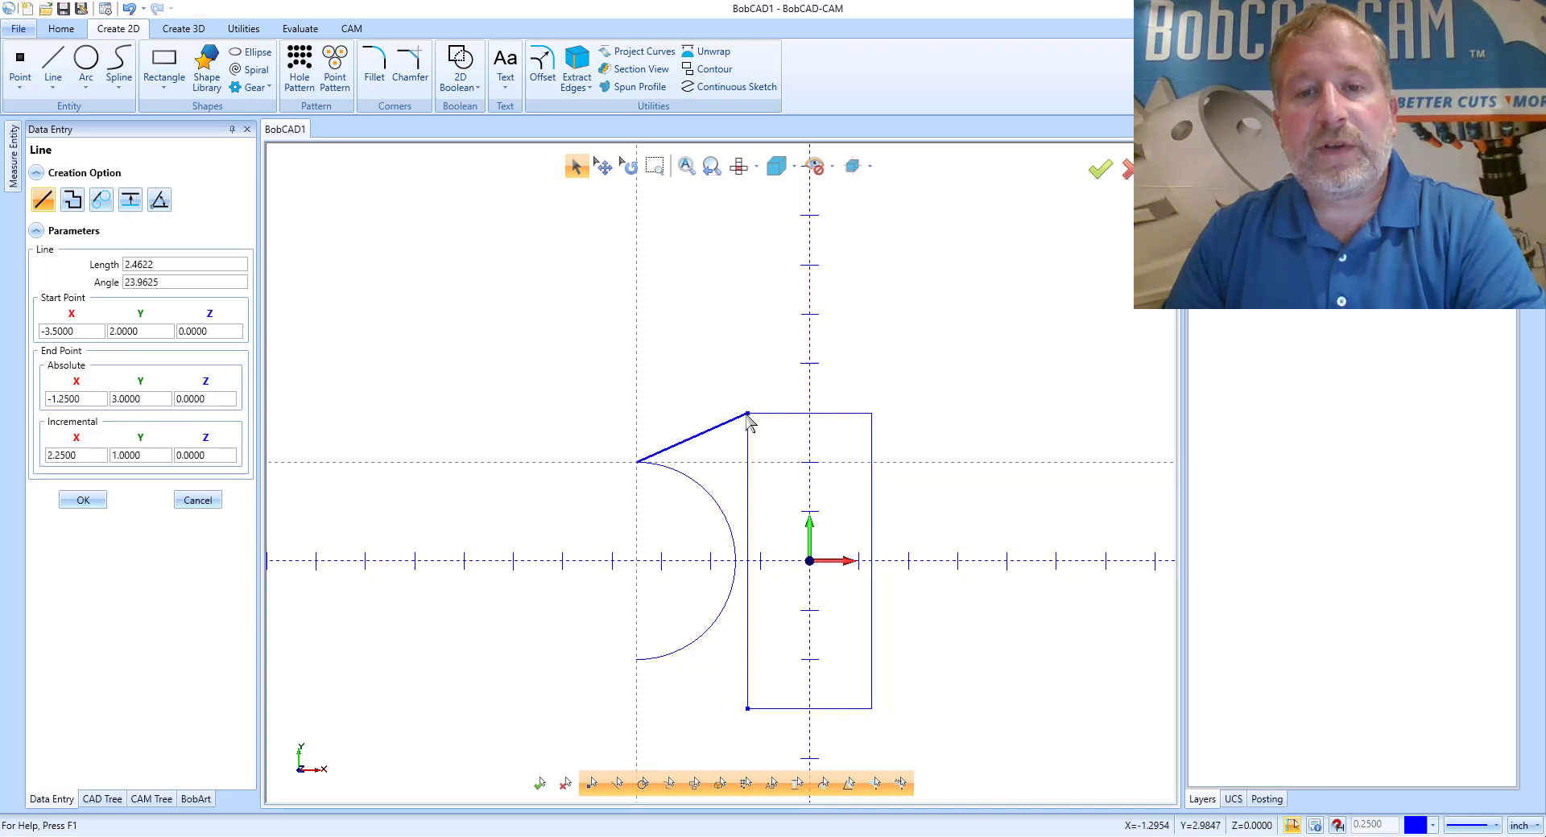
pyautogui.click(639, 660)
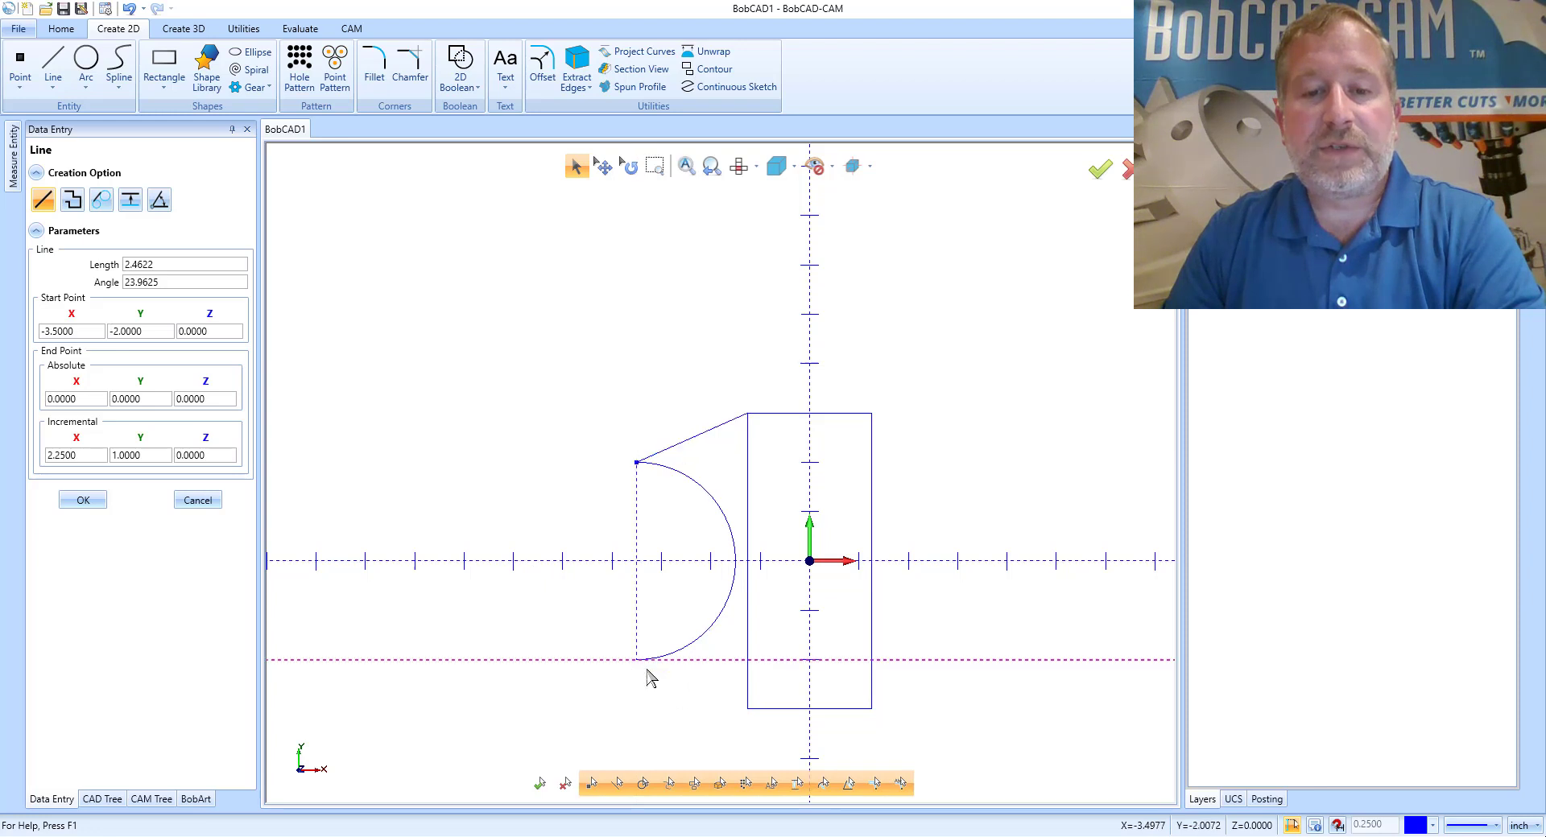
pyautogui.click(748, 709)
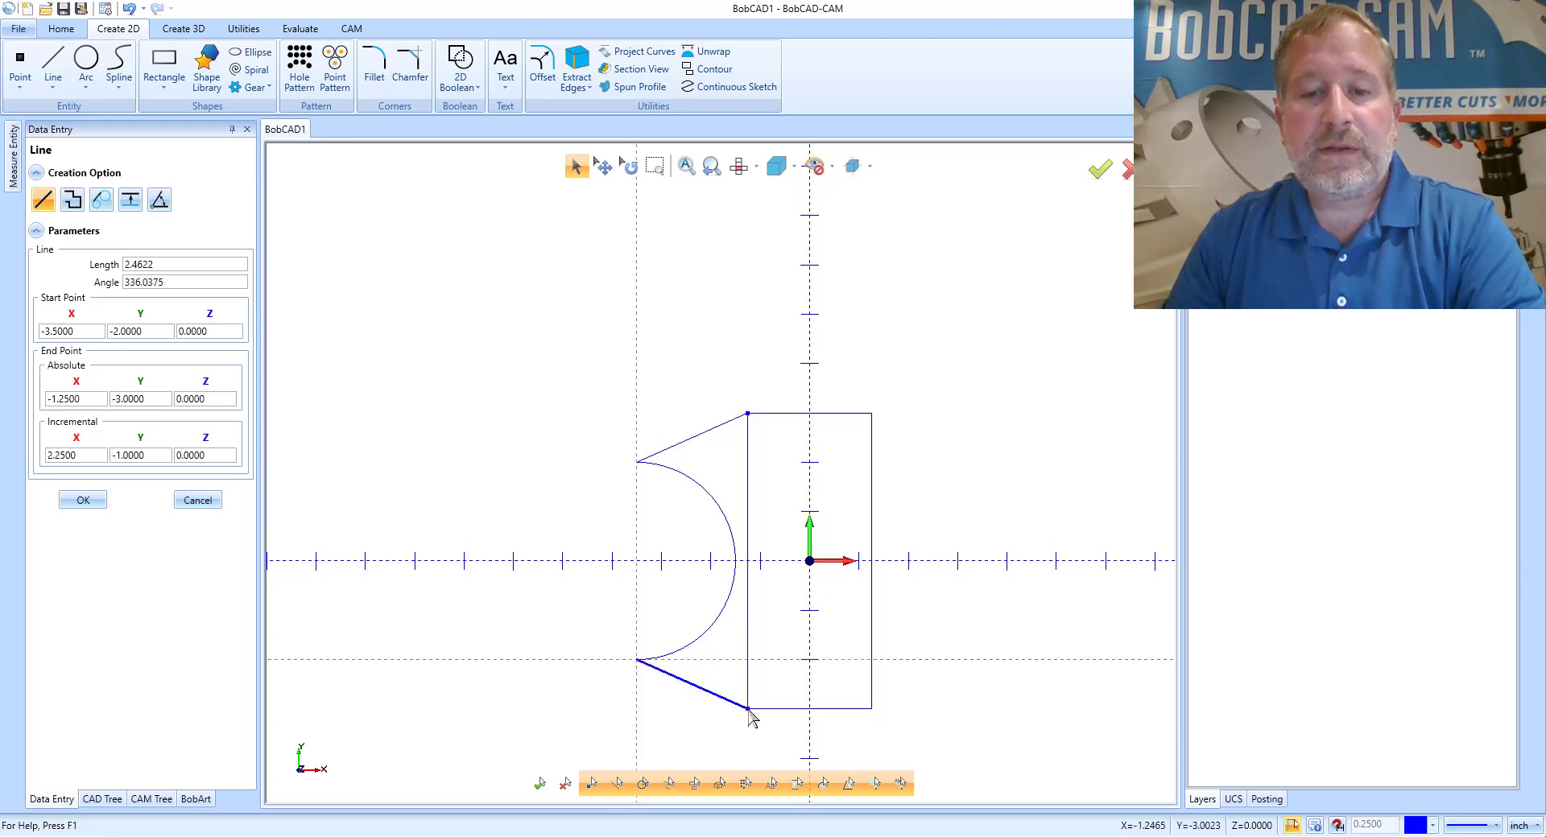
pyautogui.click(84, 500)
pyautogui.click(185, 500)
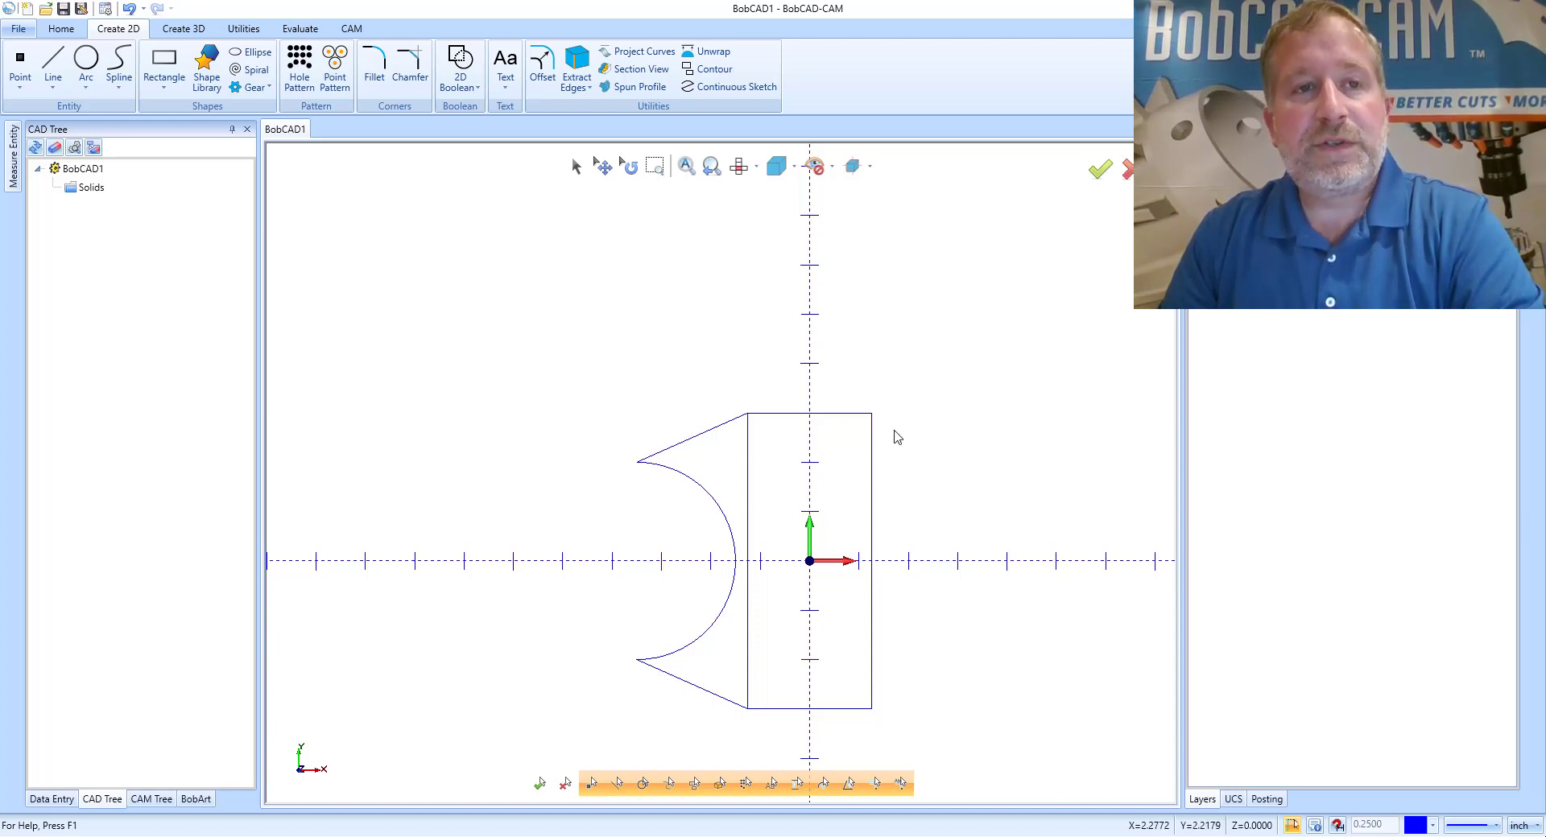
# - Mirror a copy of the left arc and its two lines across the Y-Z plane to the right side
pyautogui.click(244, 30)
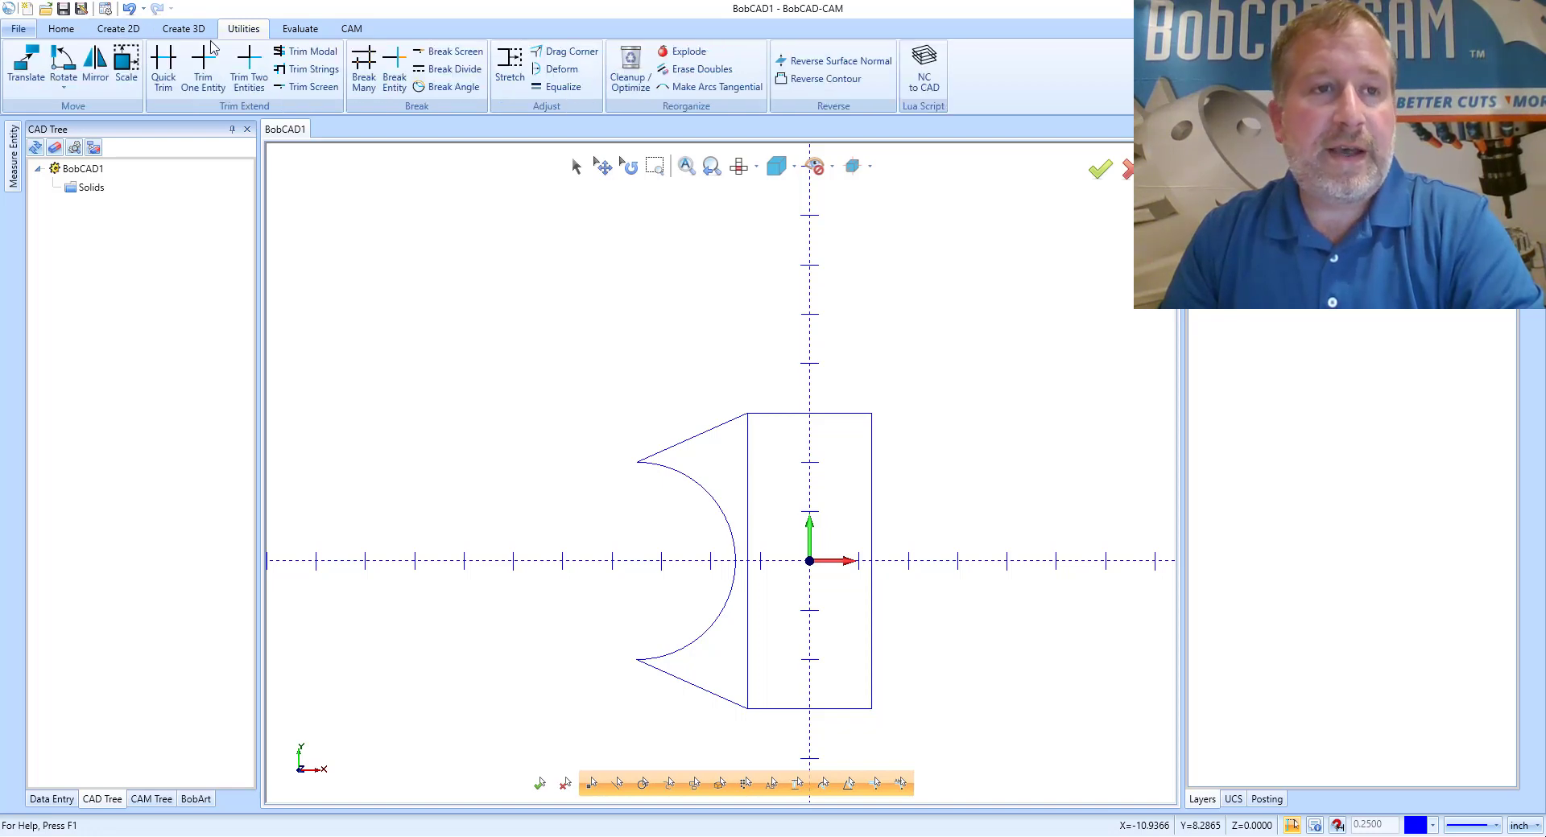
pyautogui.click(95, 65)
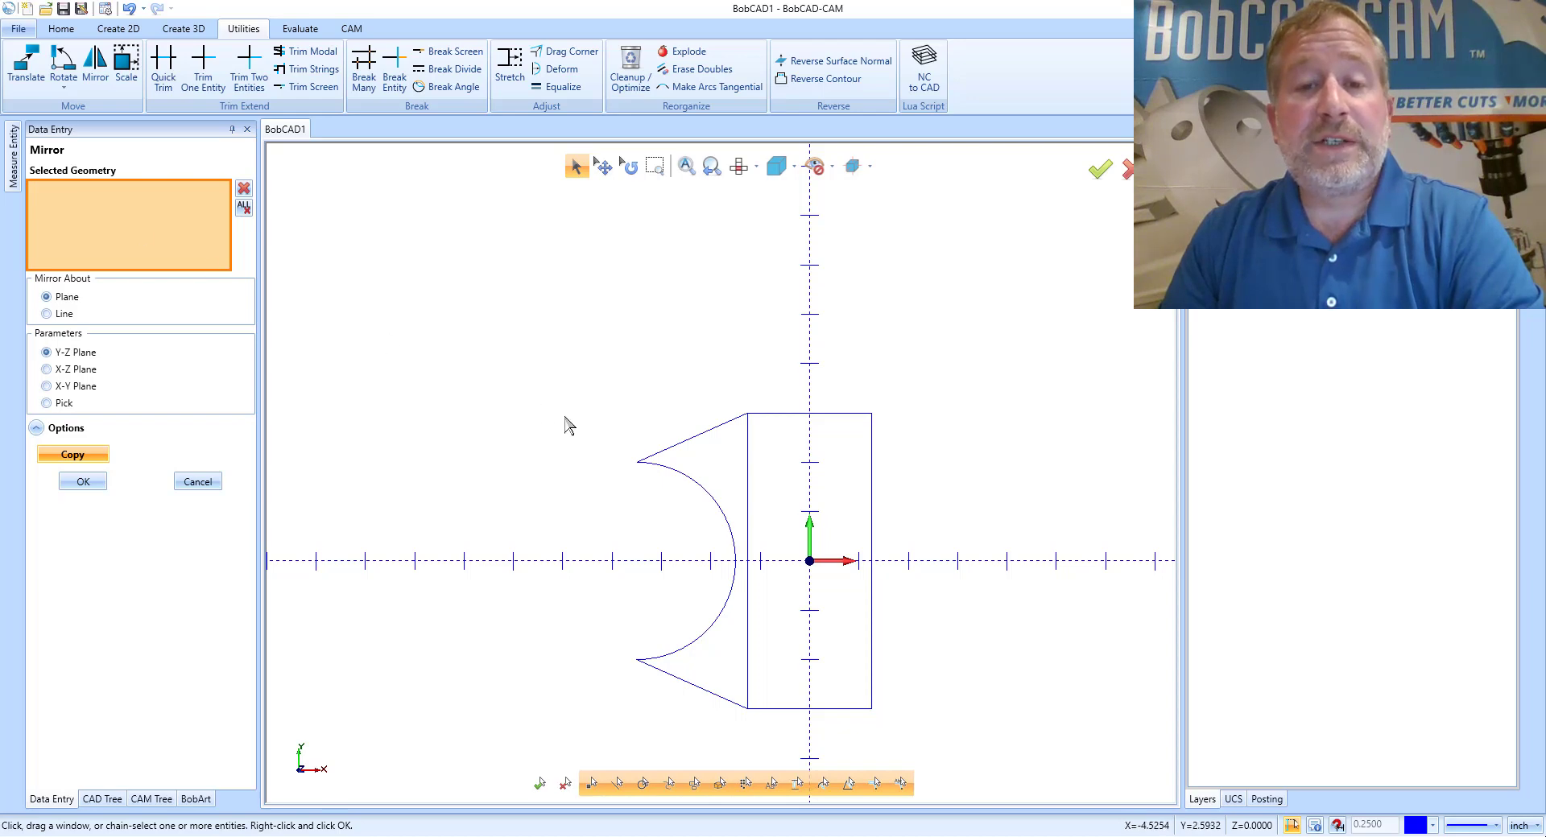
pyautogui.moveTo(561, 378); pyautogui.dragTo(710, 741)
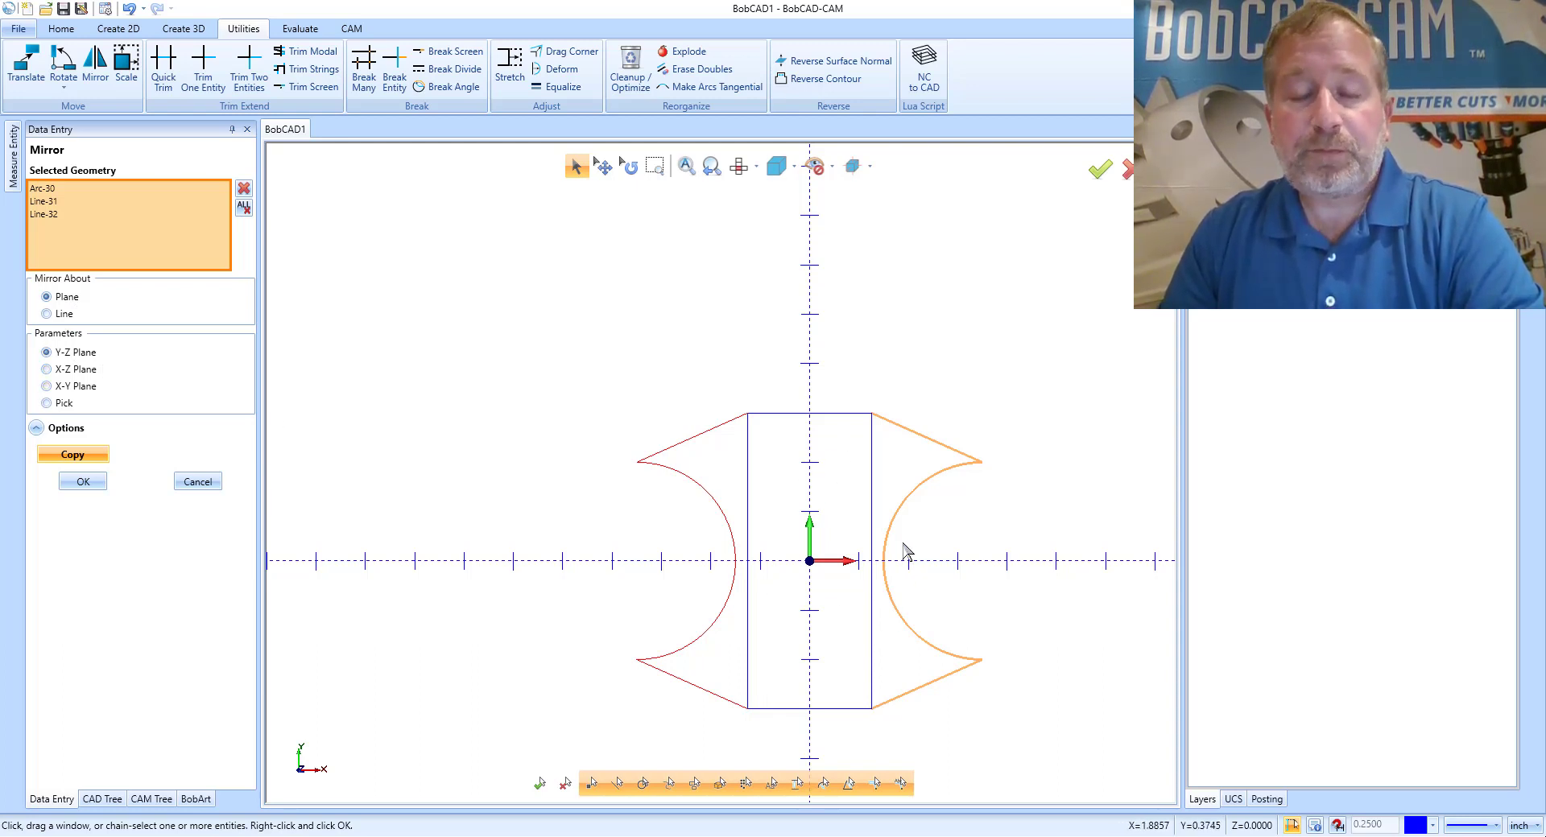
pyautogui.click(73, 455)
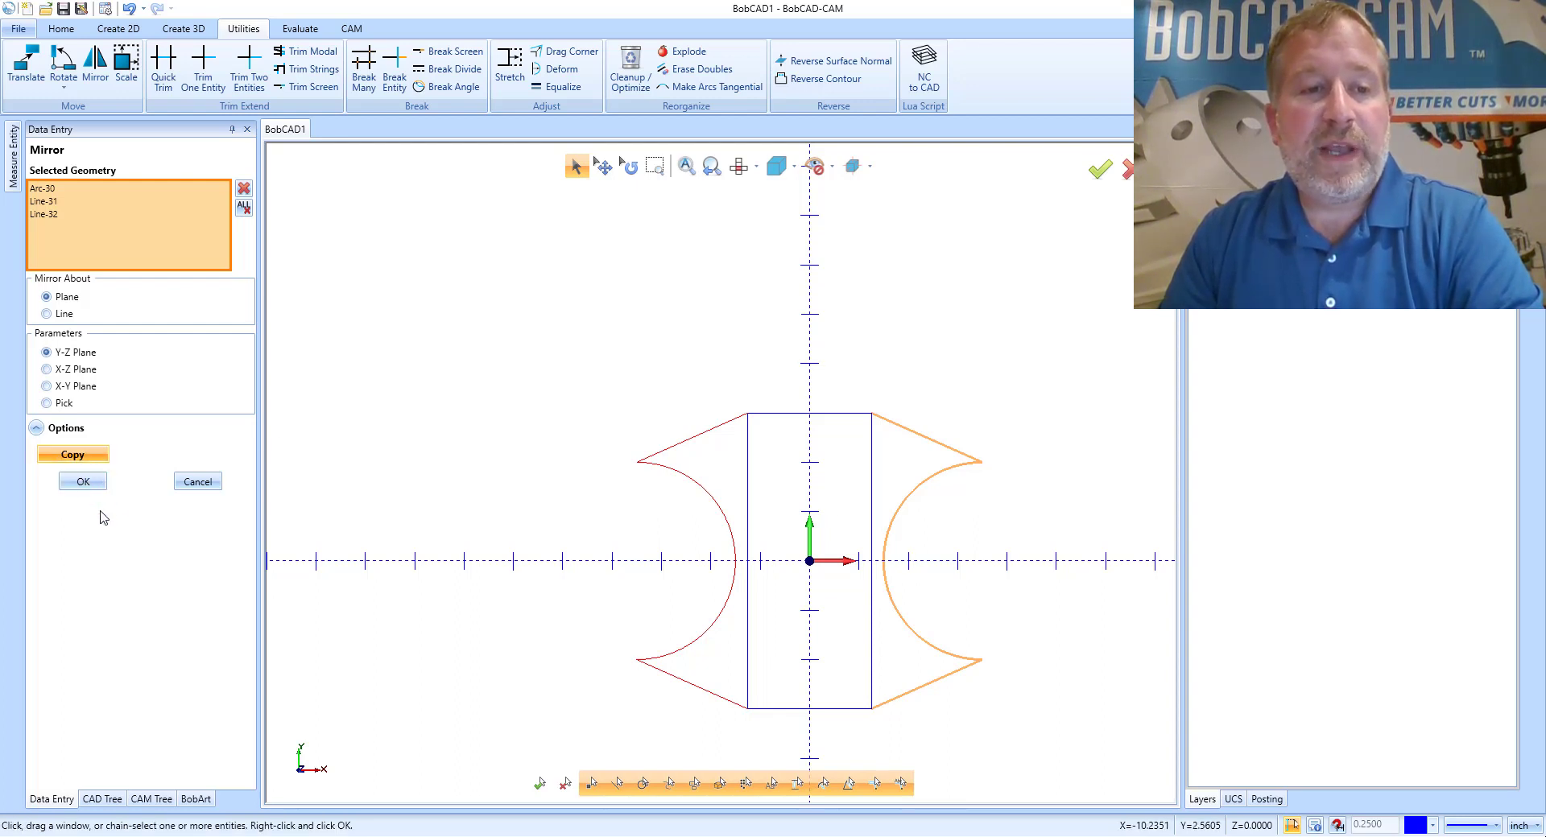
pyautogui.click(84, 455)
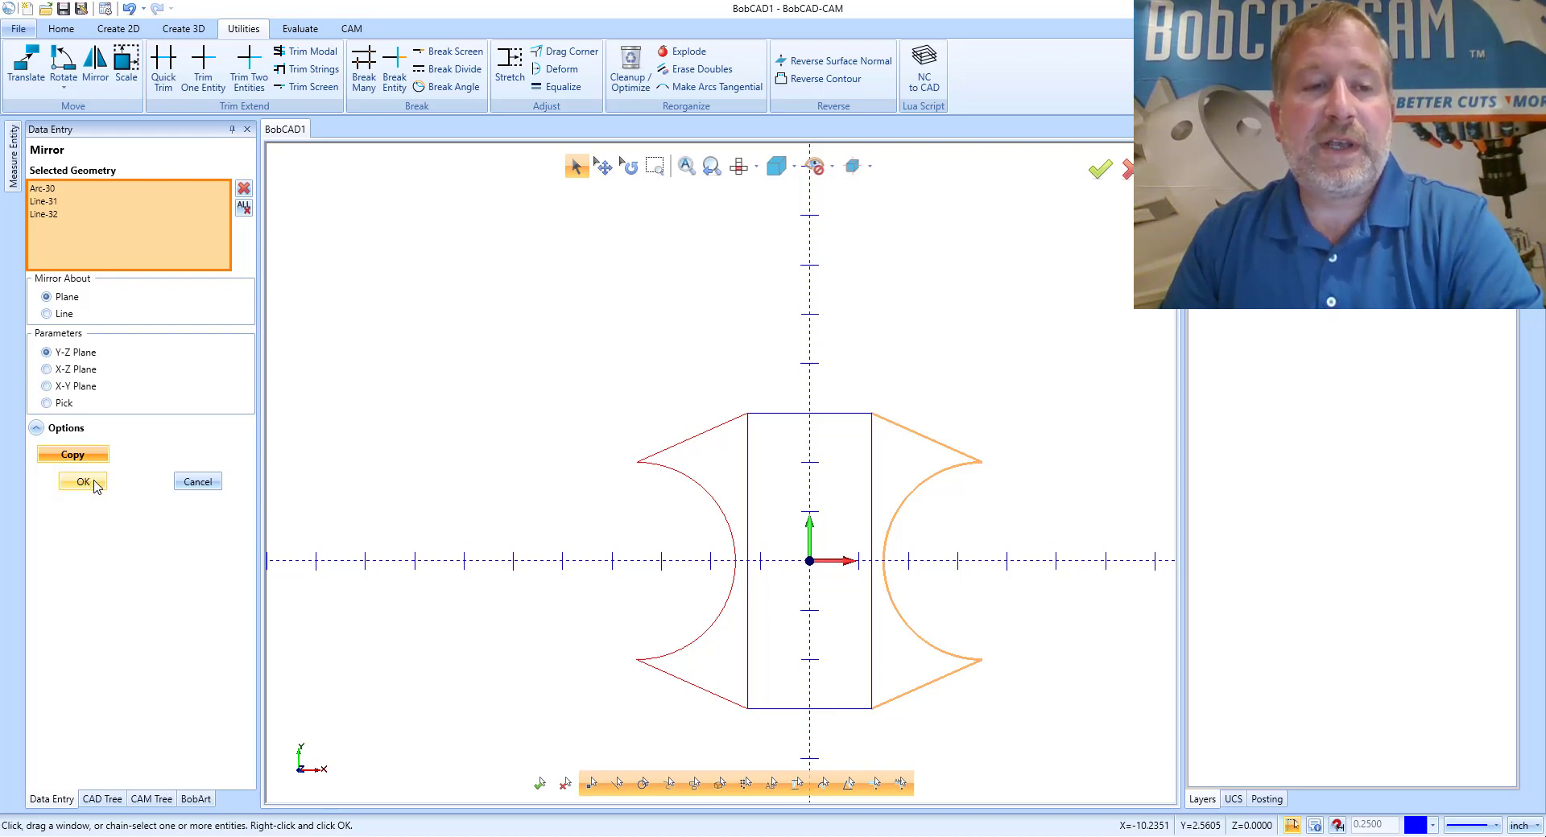
pyautogui.click(94, 483)
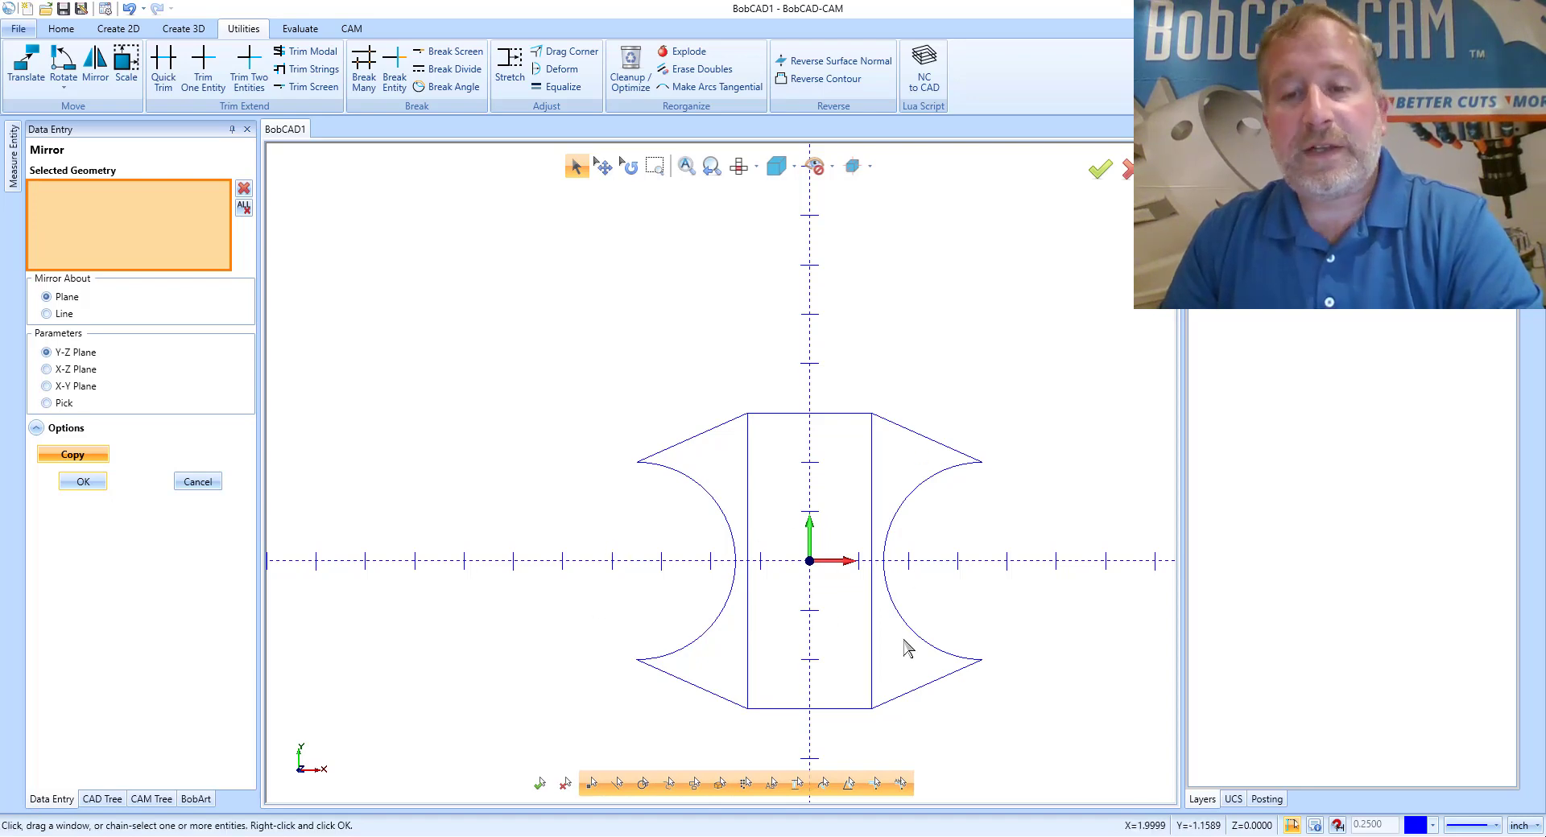
# - Delete the rectangle's two vertical sides so arcs and lines form one closed outline
pyautogui.click(198, 482)
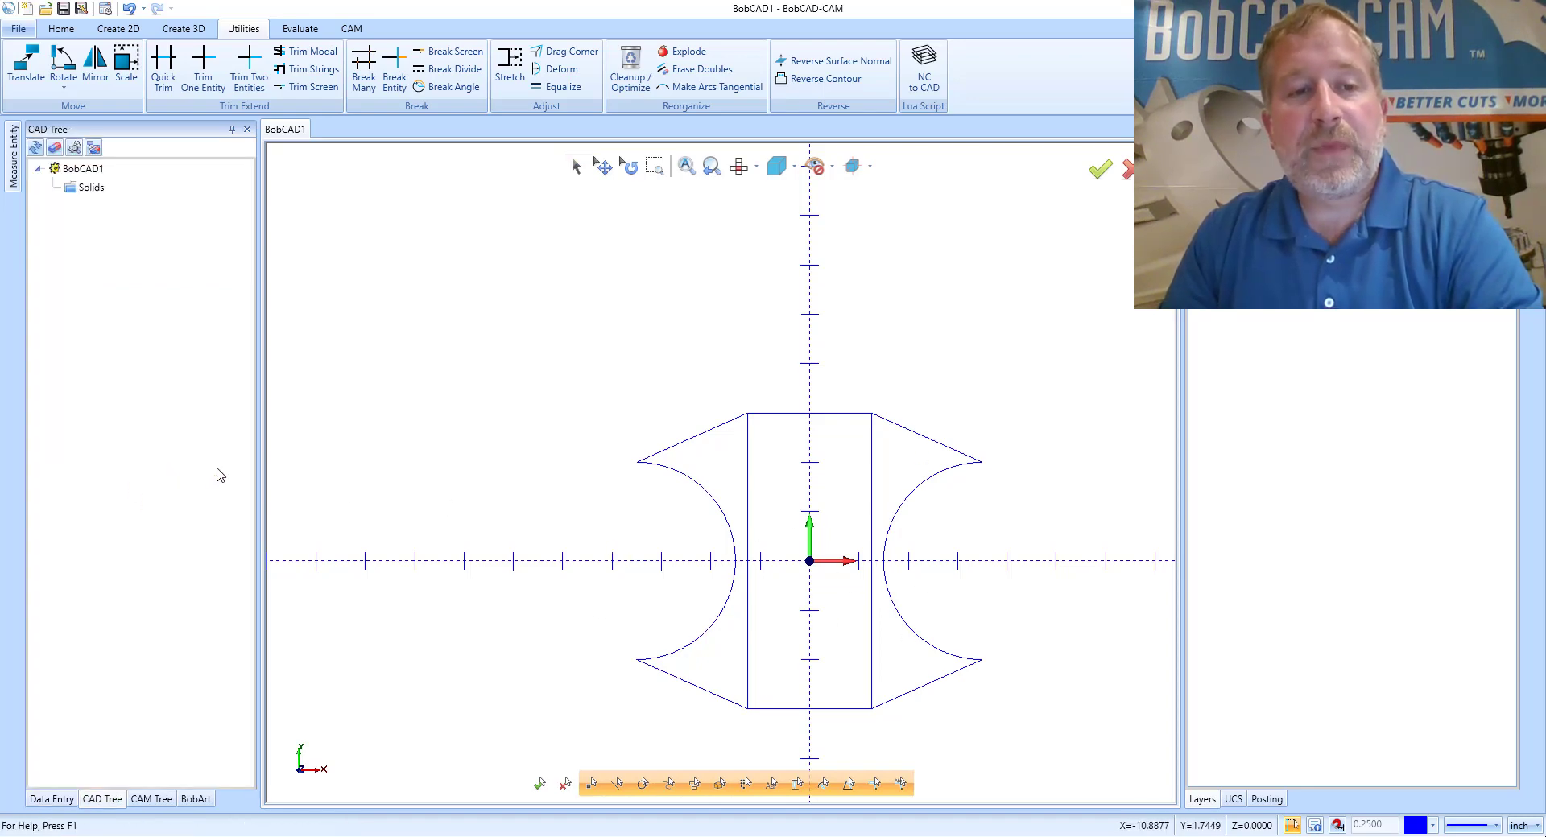
pyautogui.click(576, 167)
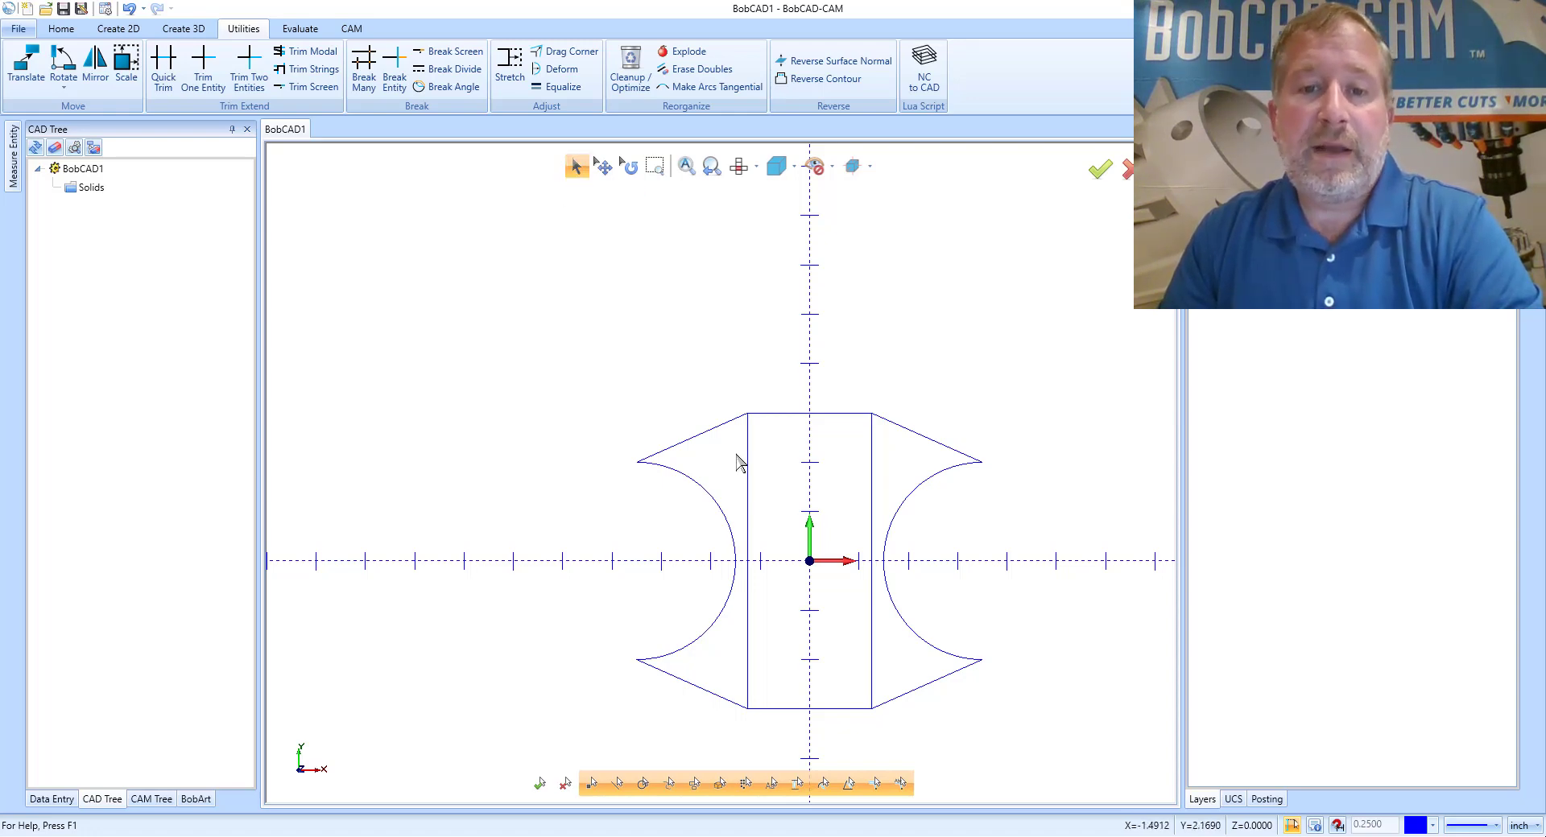
pyautogui.moveTo(722, 457); pyautogui.dragTo(900, 489)
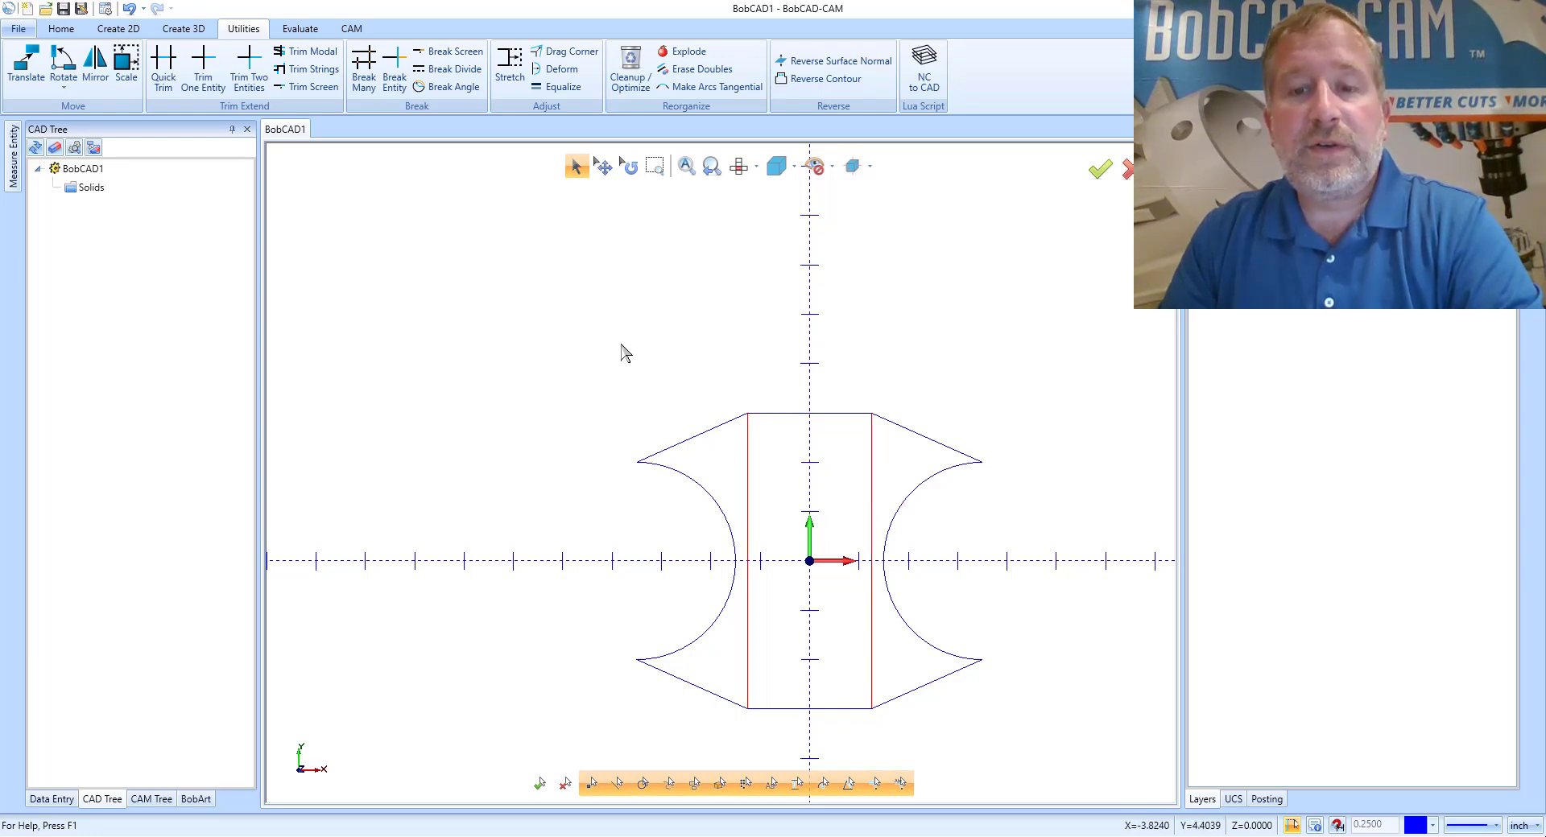
pyautogui.press('Delete')
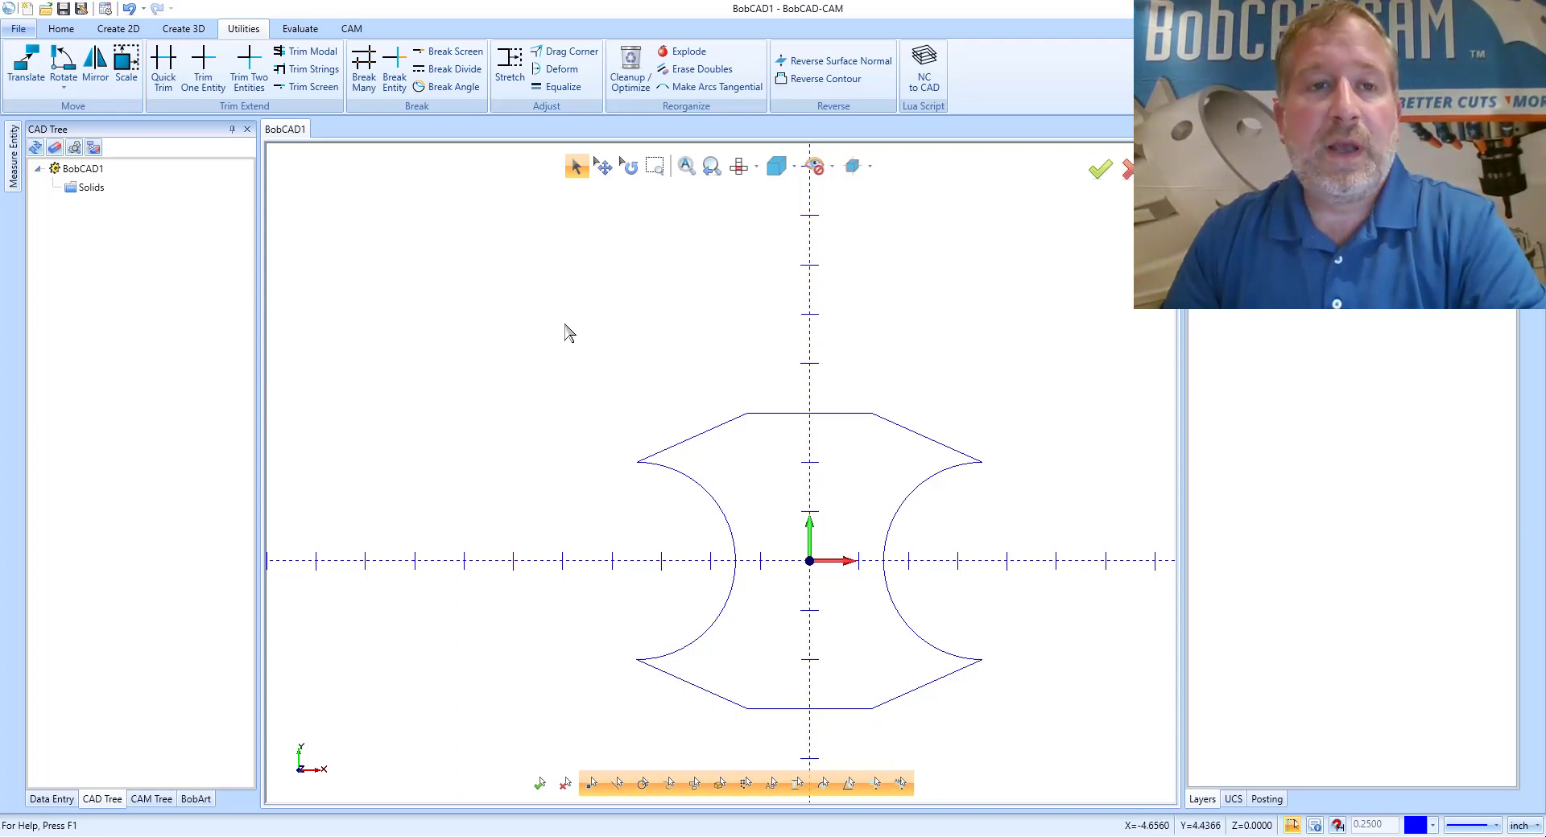
# - Fillet every corner of the outline as one chain with radius 0.1250 and Trim on
pyautogui.click(118, 29)
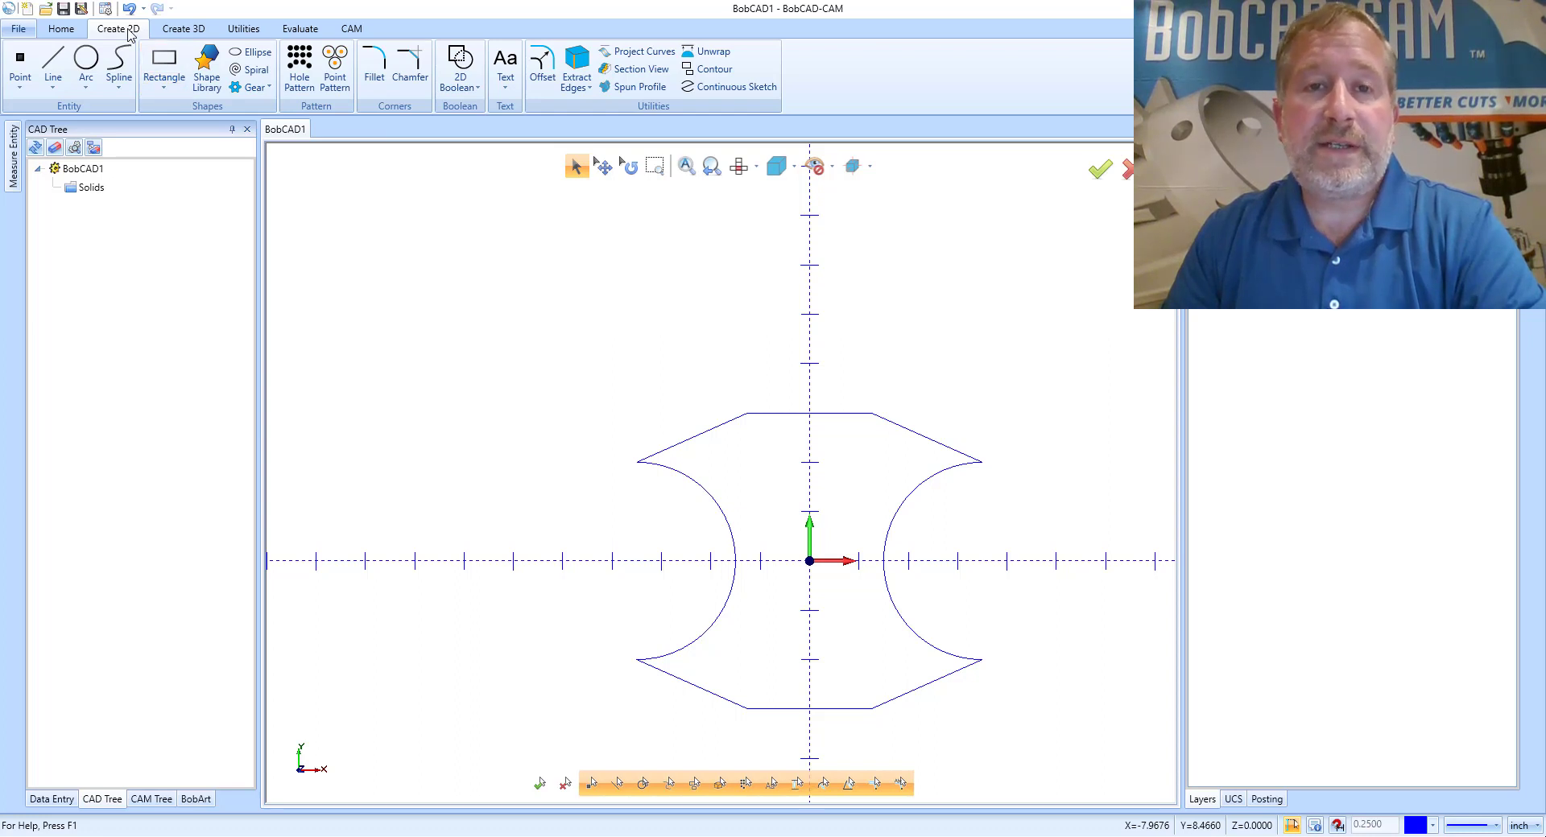
pyautogui.click(372, 73)
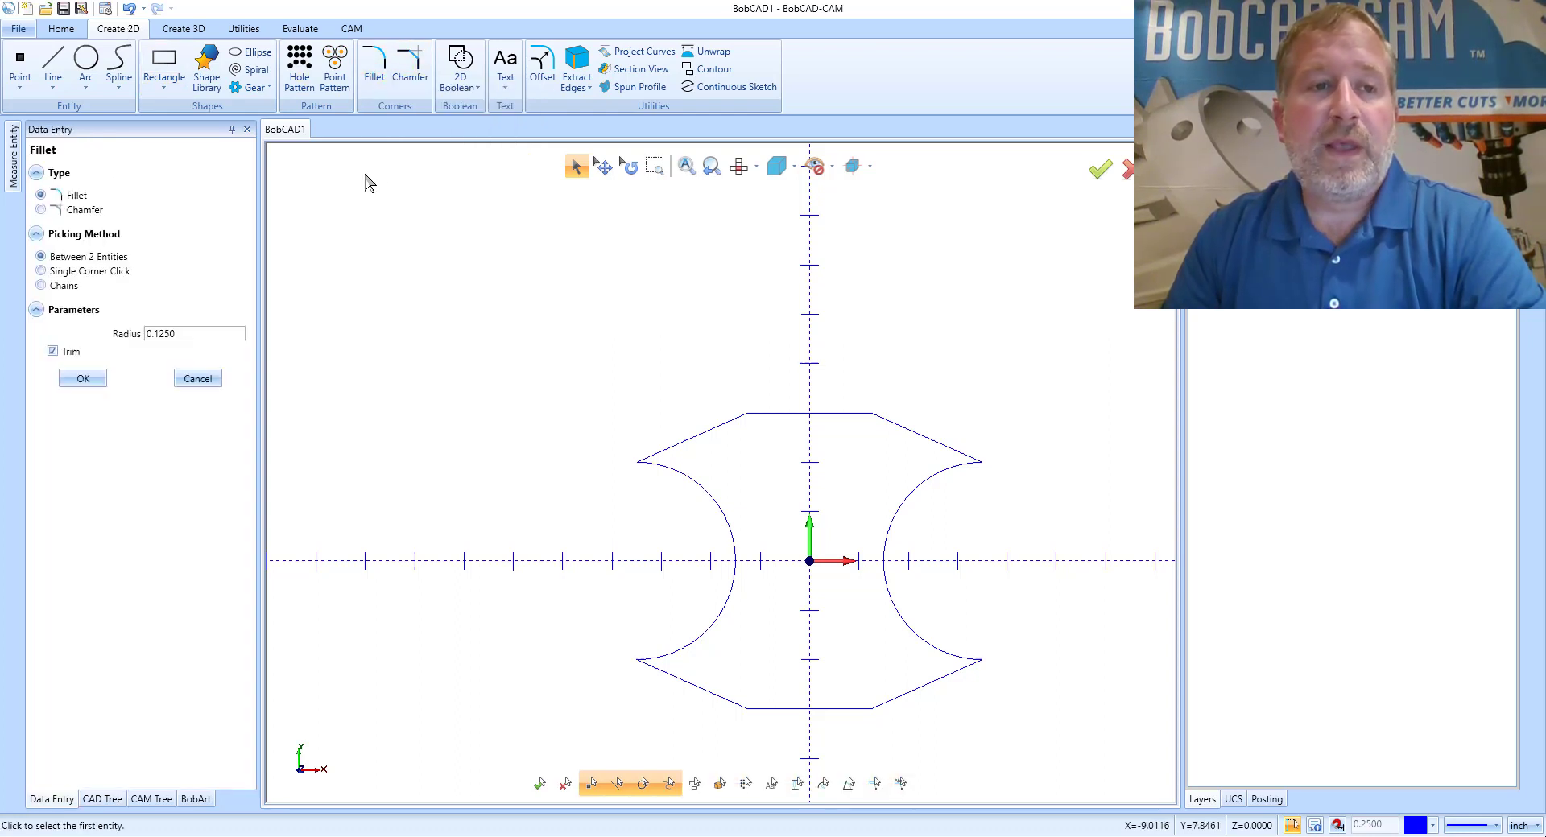
pyautogui.doubleClick(205, 337)
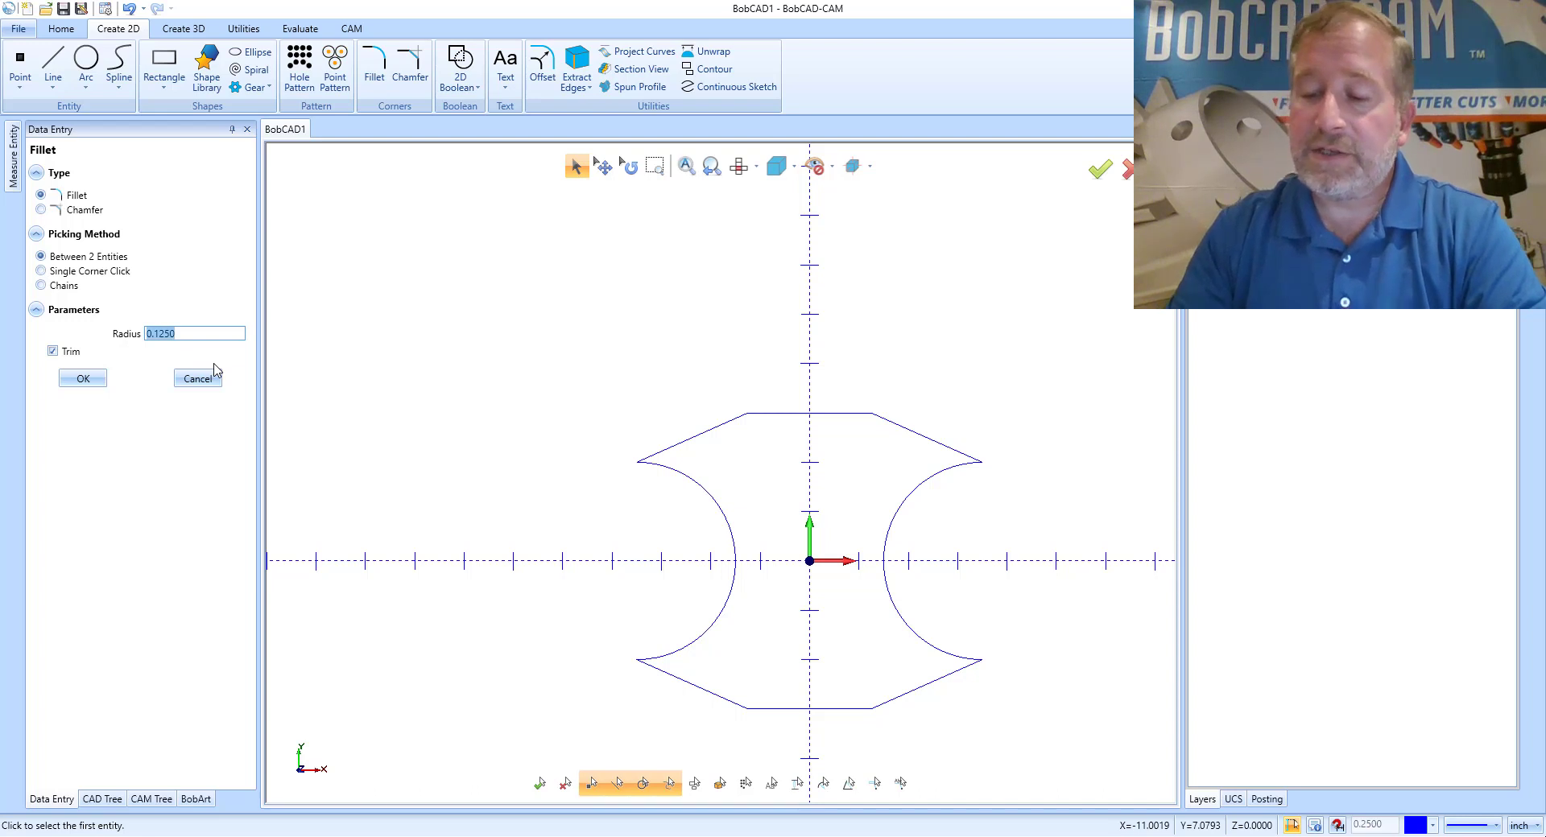
pyautogui.write('0.1250')
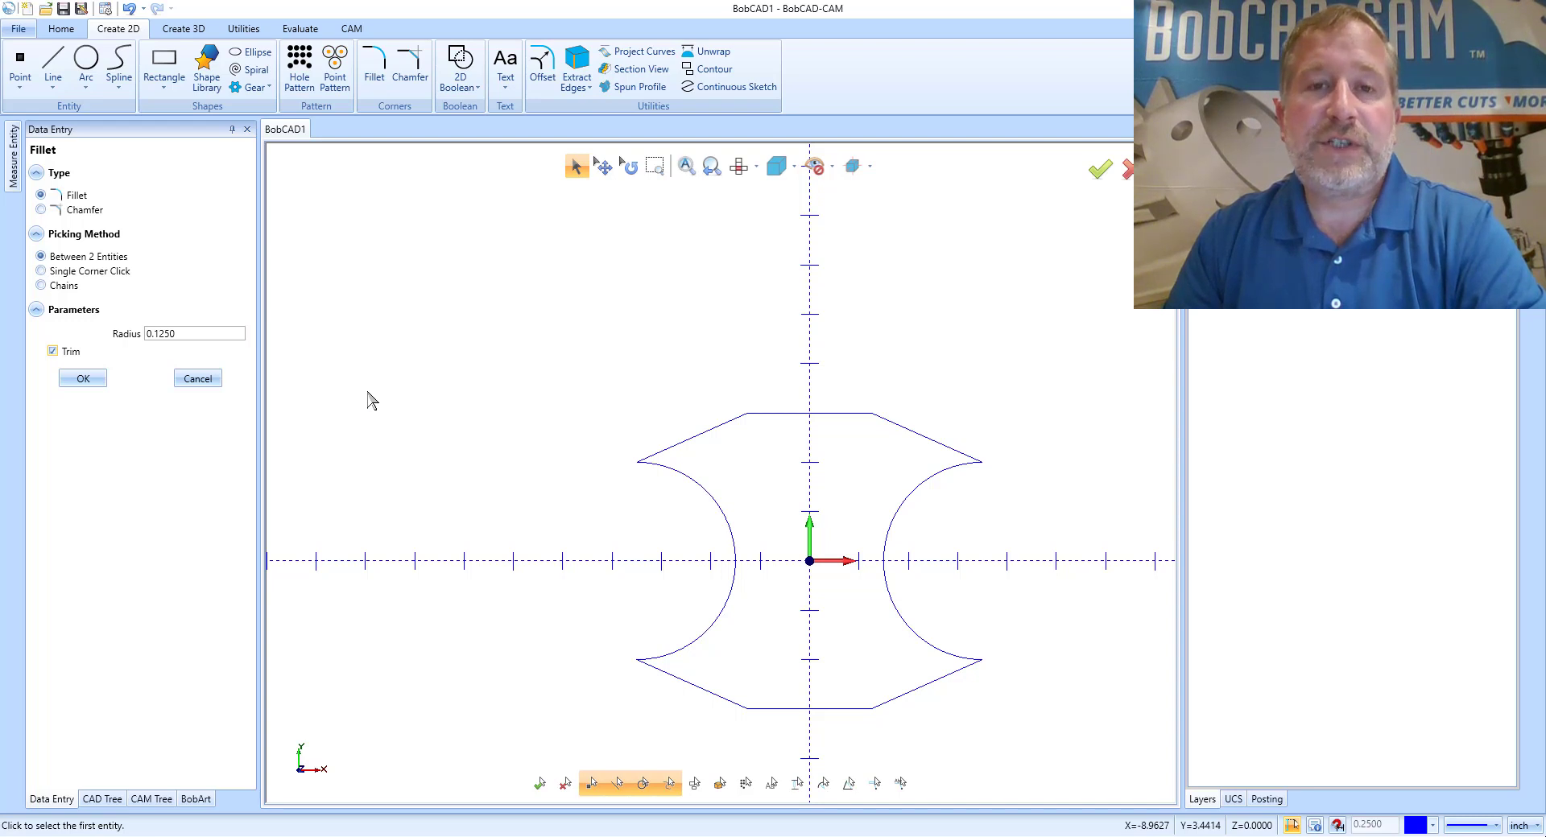
pyautogui.click(42, 286)
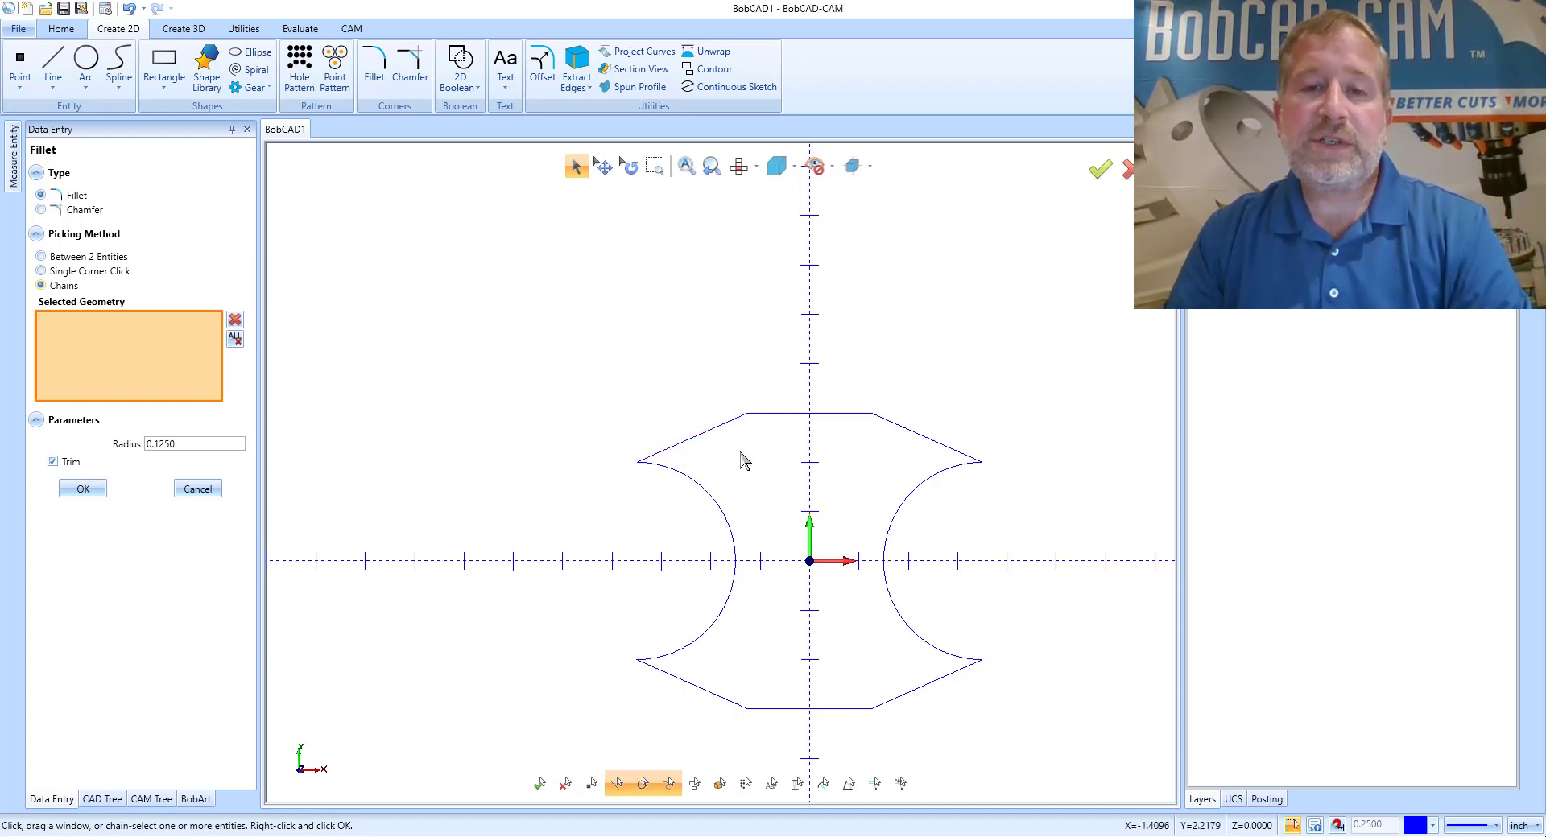
pyautogui.click(685, 443)
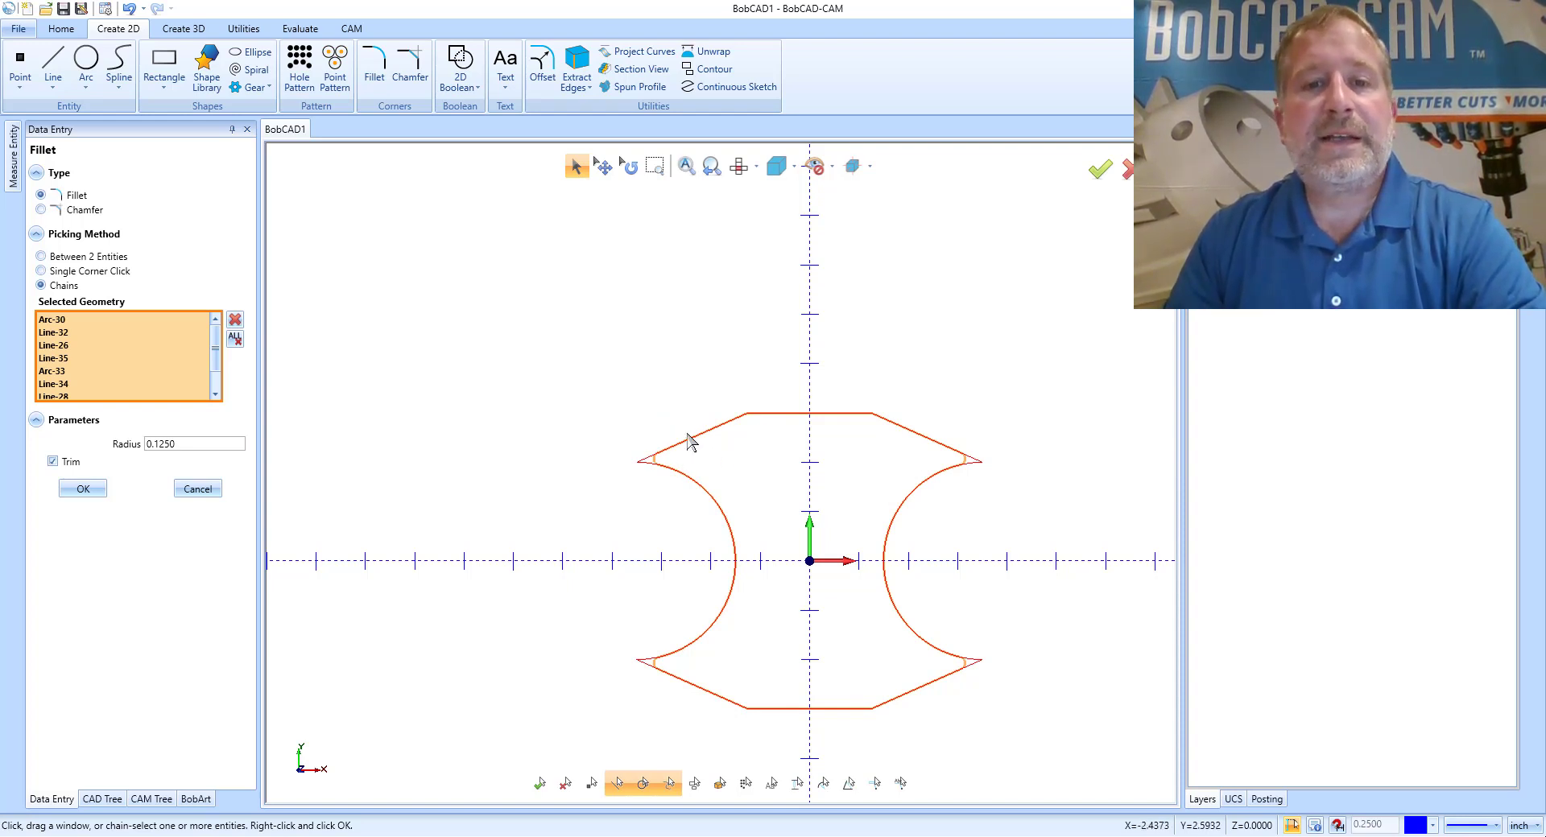
pyautogui.click(81, 489)
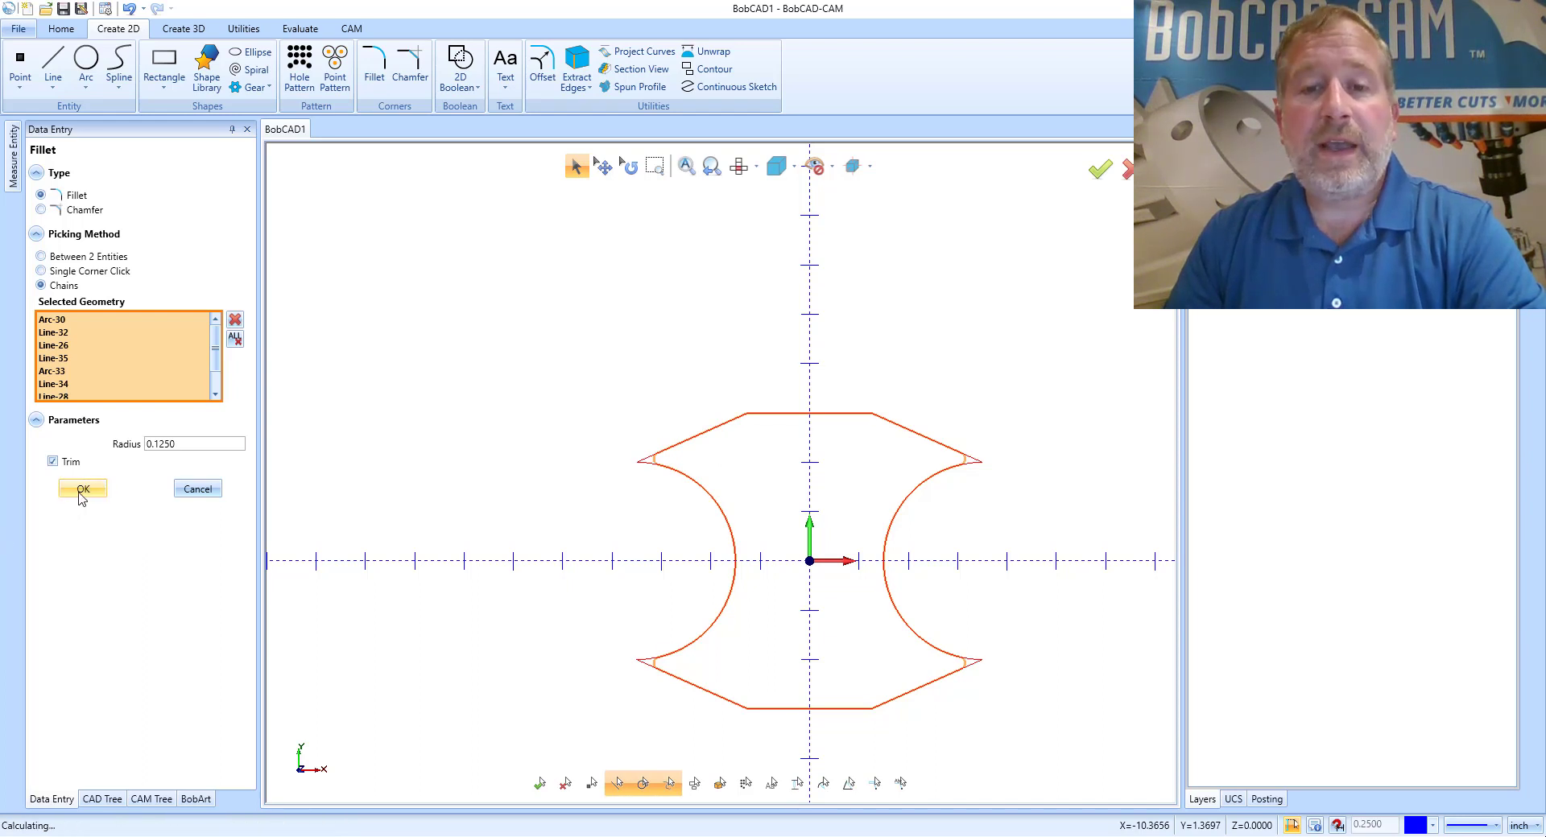
pyautogui.click(197, 489)
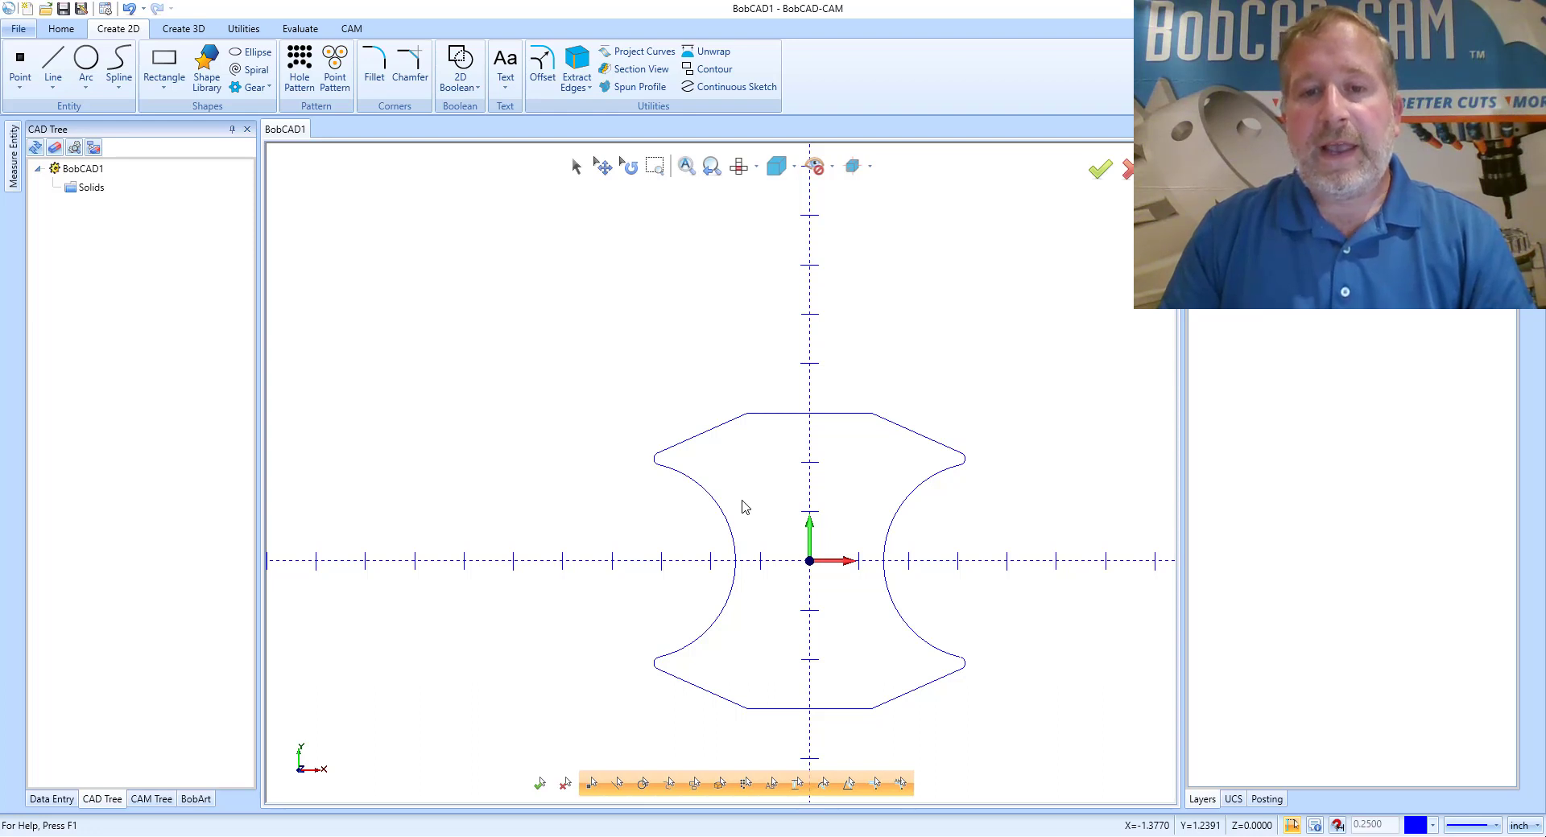
# - Pan and zoom around the flat filleted outline
pyautogui.moveTo(741, 507)
pyautogui.mouseDown(button='middle')
pyautogui.moveTo(721, 462)
pyautogui.moveTo(587, 390)
pyautogui.moveTo(570, 527)
pyautogui.moveTo(752, 480)
pyautogui.moveTo(620, 370)
pyautogui.moveTo(558, 486)
pyautogui.moveTo(737, 478)
pyautogui.moveTo(607, 421)
pyautogui.moveTo(604, 448)
pyautogui.moveTo(638, 435)
pyautogui.moveTo(756, 452)
pyautogui.moveTo(632, 359)
pyautogui.moveTo(578, 458)
pyautogui.moveTo(721, 480)
pyautogui.moveTo(659, 369)
pyautogui.moveTo(655, 449)
pyautogui.moveTo(651, 386)
pyautogui.moveTo(645, 414)
pyautogui.mouseUp(button='middle')
pyautogui.moveTo(749, 576); pyautogui.dragTo(739, 533, button='middle')
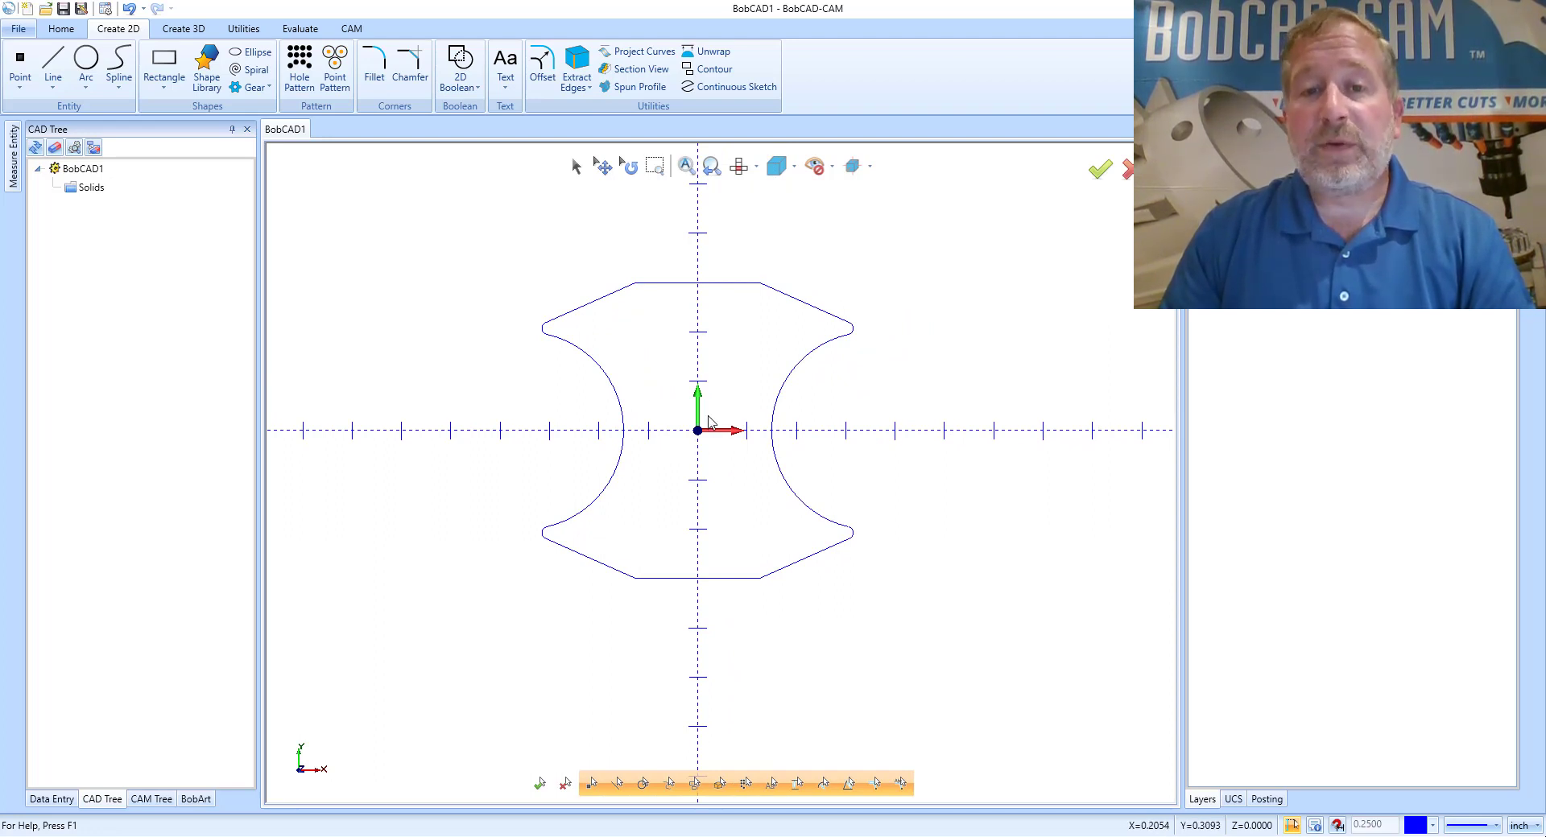
pyautogui.scroll(-5, 708, 424)
pyautogui.scroll(5, 708, 423)
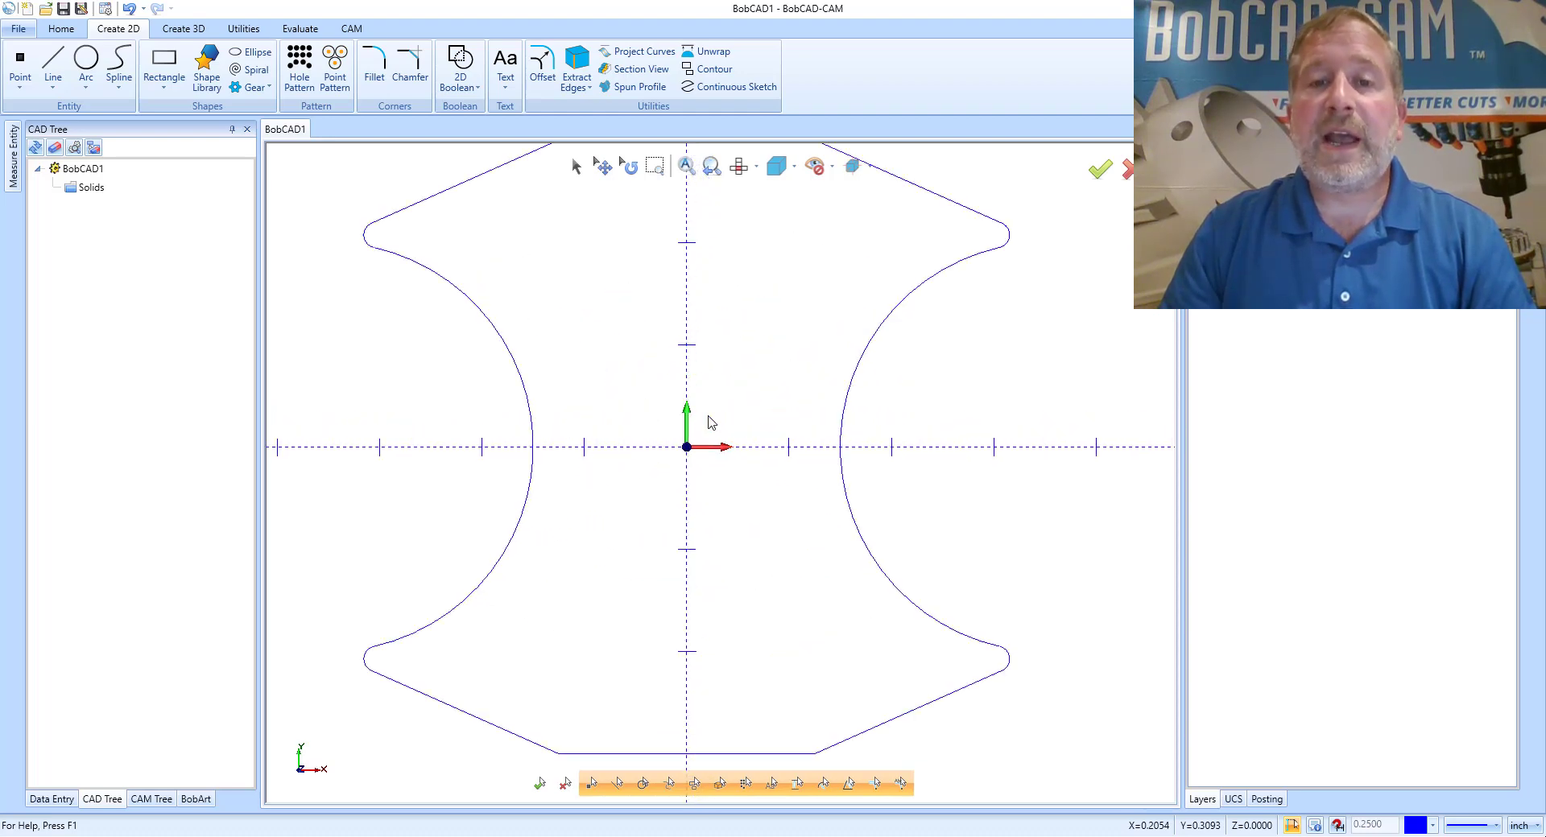
pyautogui.scroll(-3, 711, 422)
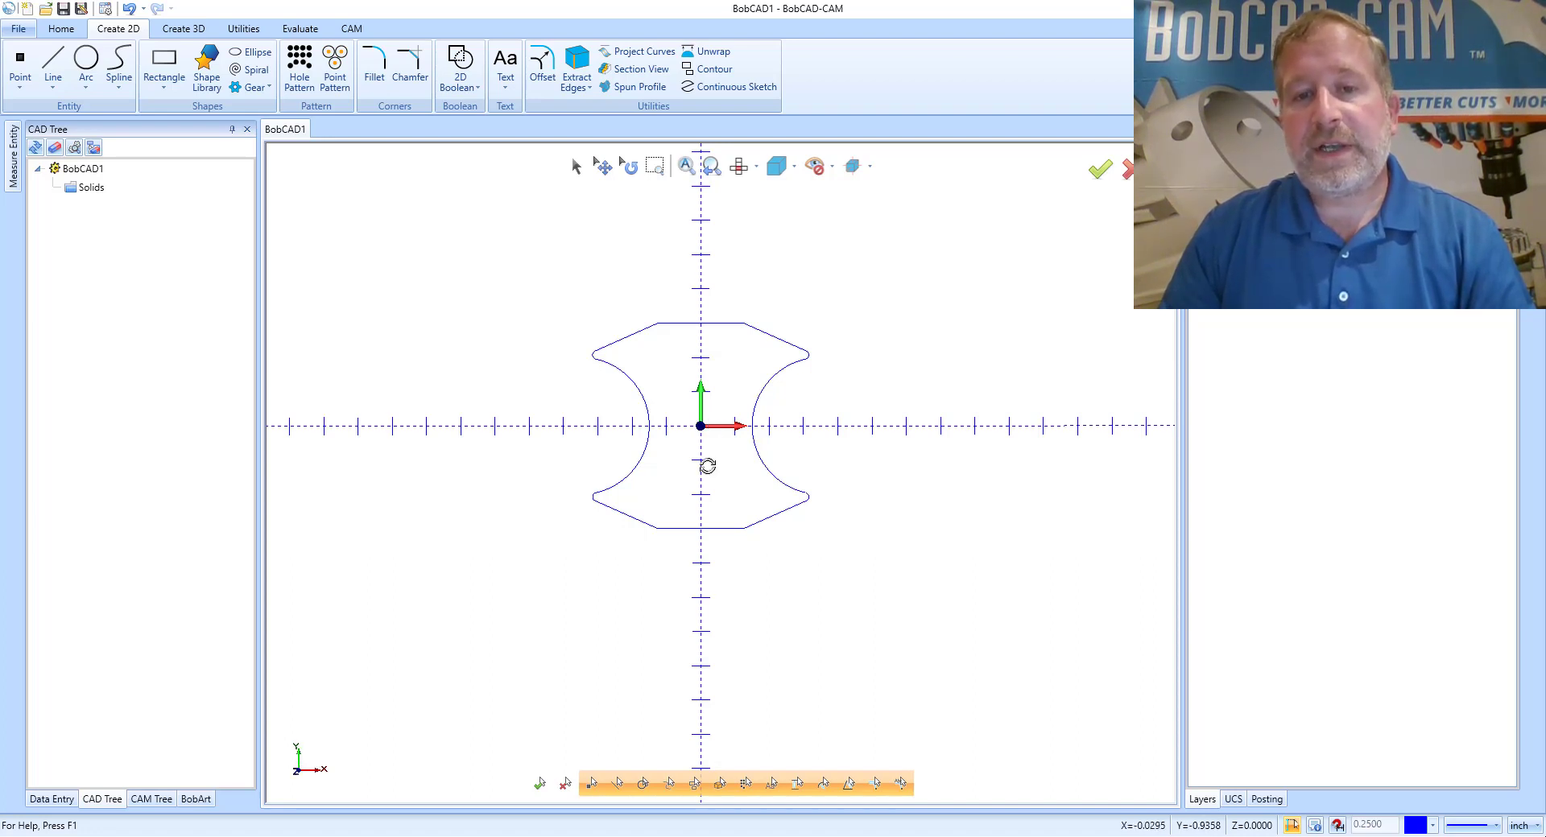
# - Orbit the outline into an oblique perspective and zoom in on it
pyautogui.moveTo(710, 459); pyautogui.dragTo(655, 376, button='middle')
pyautogui.moveTo(864, 374)
pyautogui.mouseDown(button='middle')
pyautogui.moveTo(883, 400)
pyautogui.moveTo(859, 375)
pyautogui.mouseUp(button='middle')
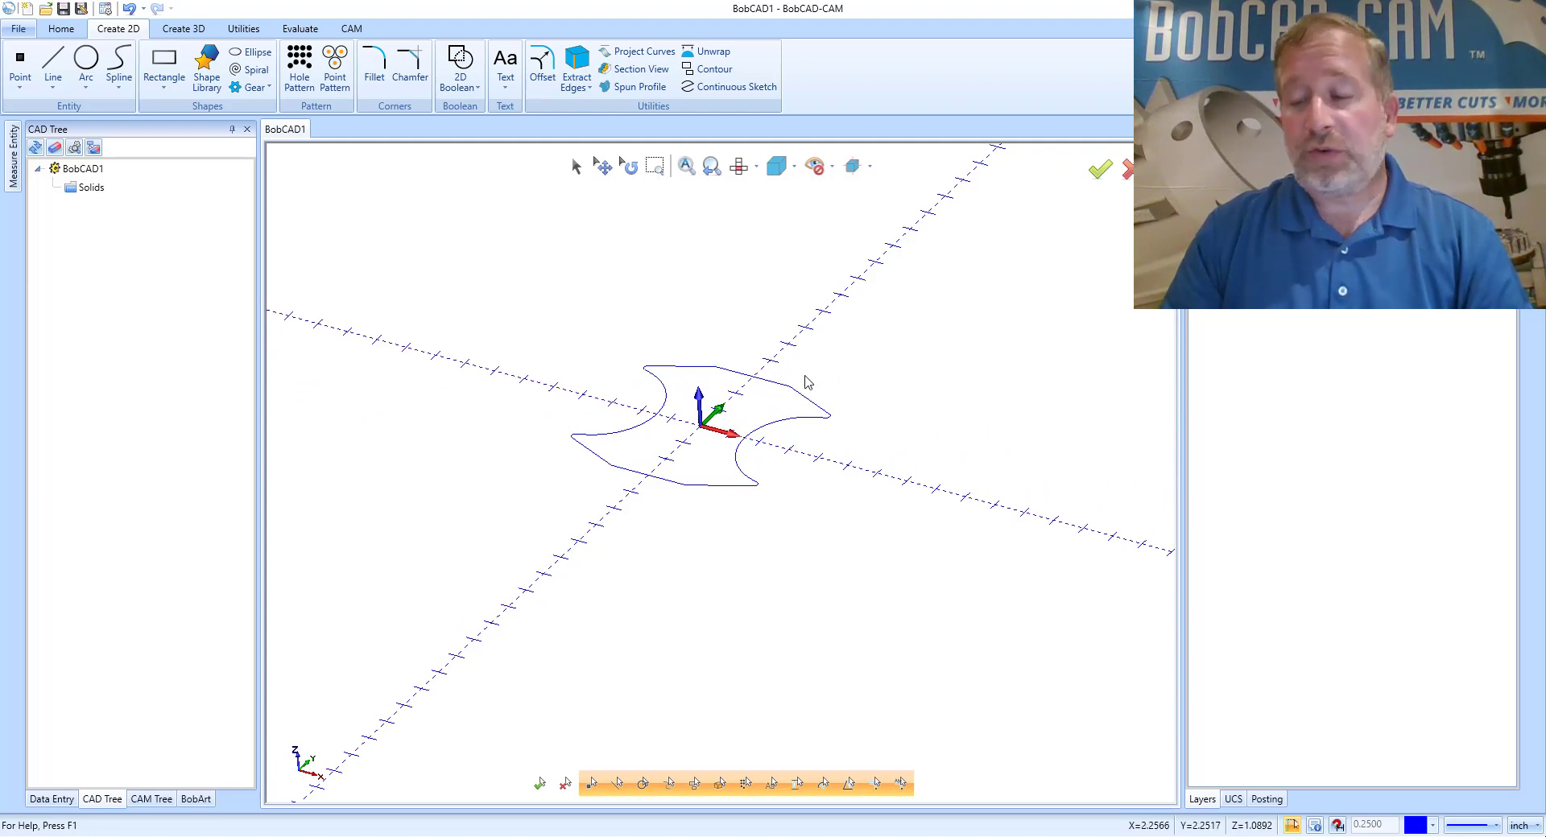
pyautogui.moveTo(808, 379)
pyautogui.keyDown('ctrl'); pyautogui.mouseDown(button='middle')
pyautogui.moveTo(773, 407)
pyautogui.moveTo(738, 528)
pyautogui.moveTo(929, 504)
pyautogui.moveTo(870, 317)
pyautogui.moveTo(732, 363)
pyautogui.moveTo(780, 466)
pyautogui.moveTo(839, 396)
pyautogui.moveTo(797, 389)
pyautogui.mouseUp(button='middle'); pyautogui.keyUp('ctrl')
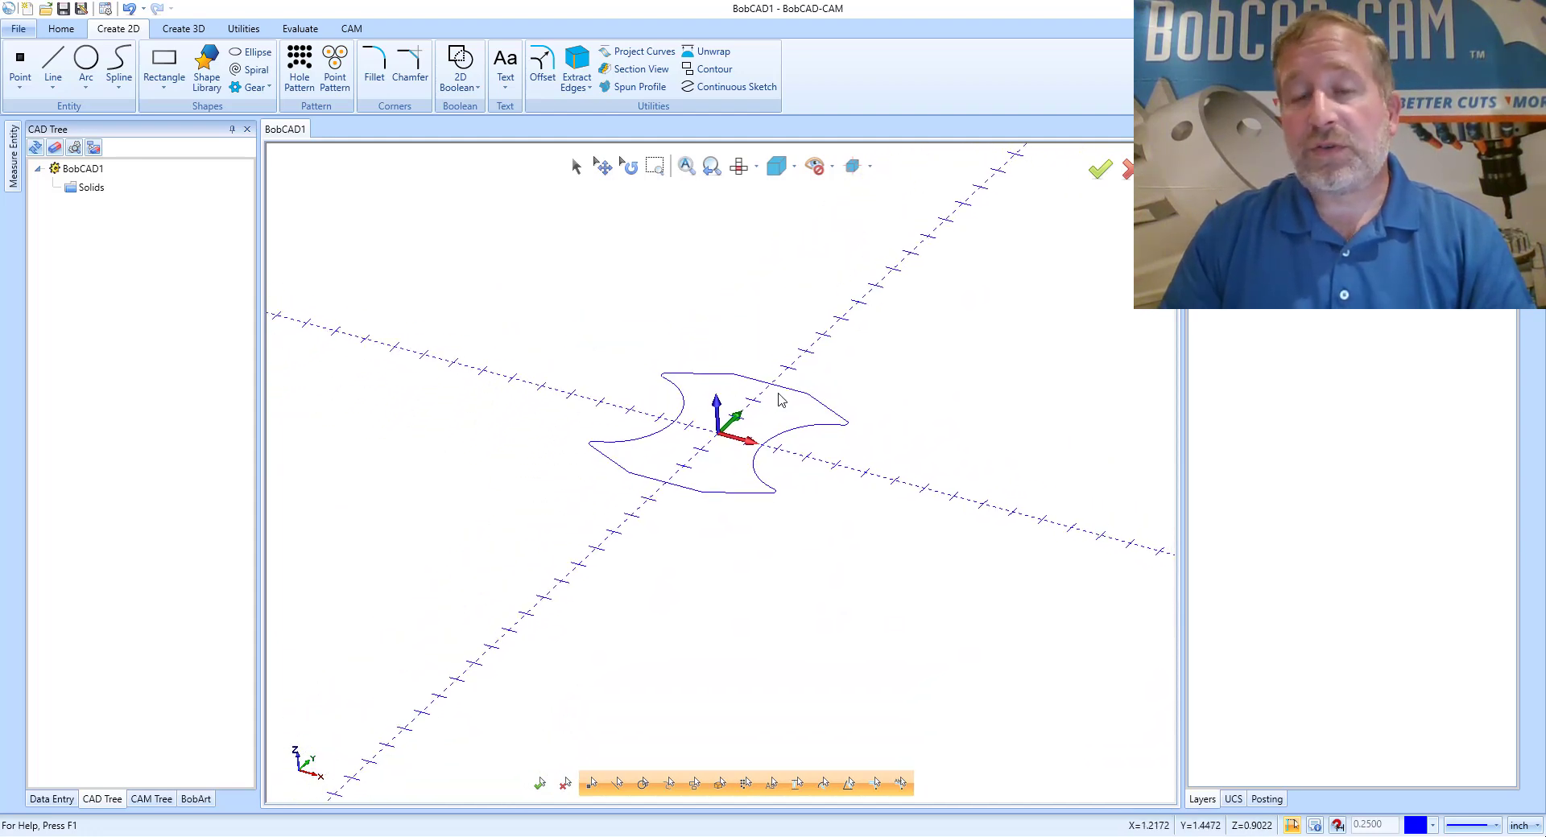
pyautogui.scroll(-3, 780, 400)
pyautogui.scroll(3, 781, 406)
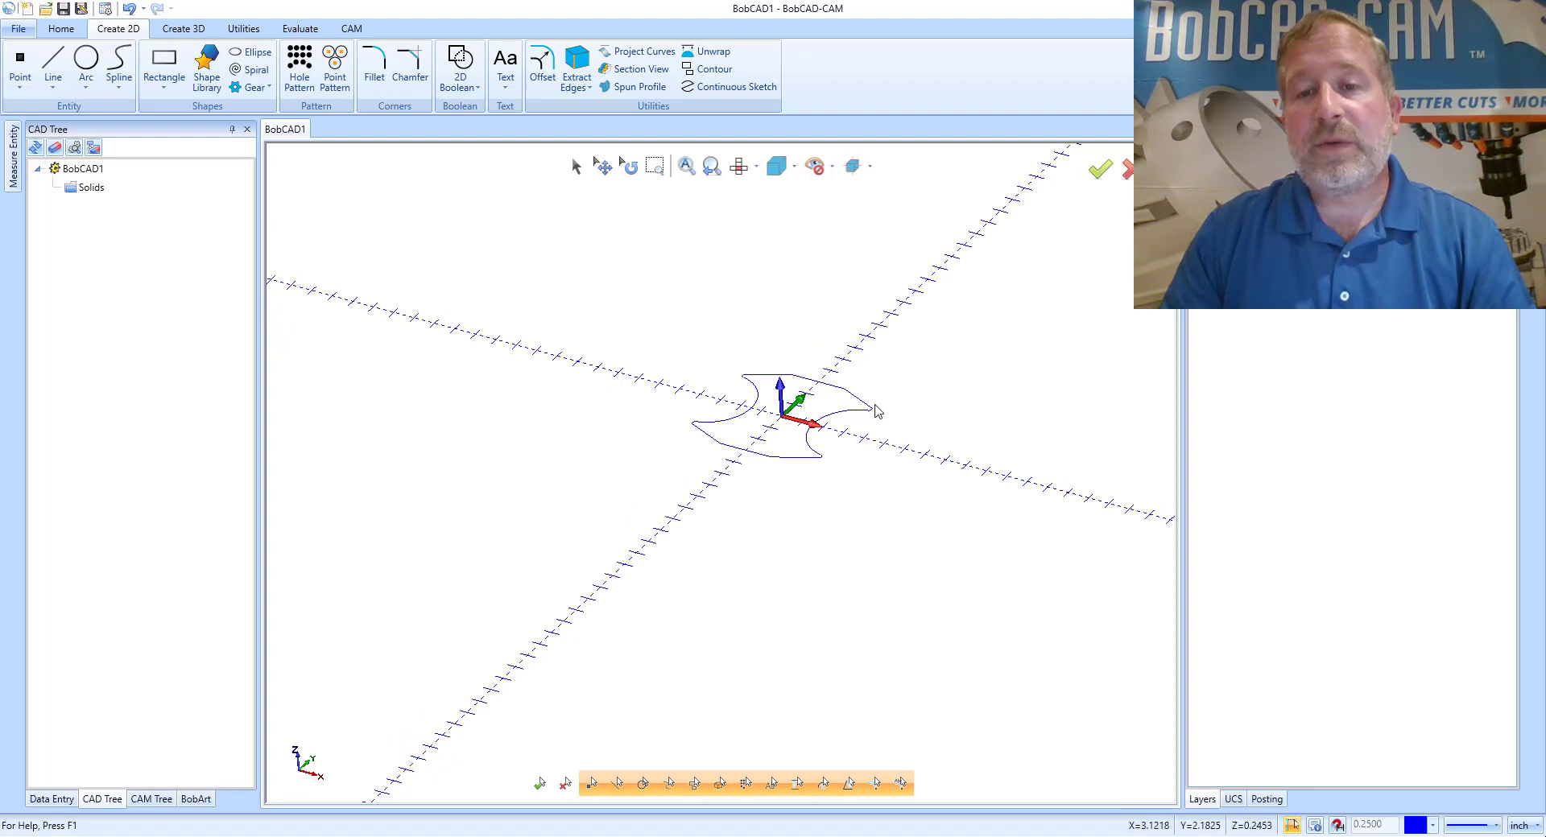
pyautogui.scroll(6, 876, 411)
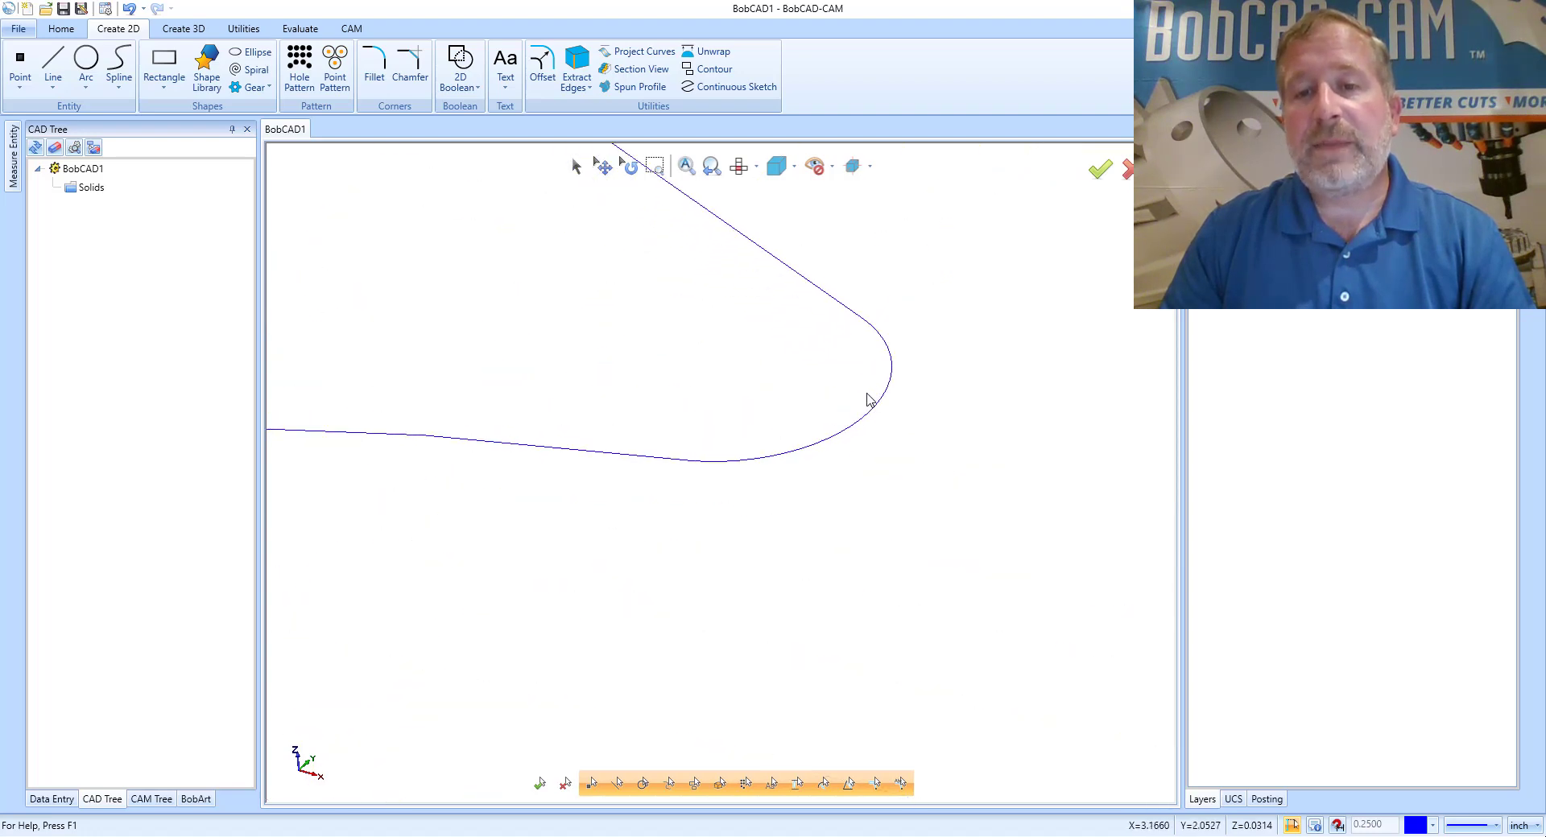
pyautogui.scroll(-6, 868, 398)
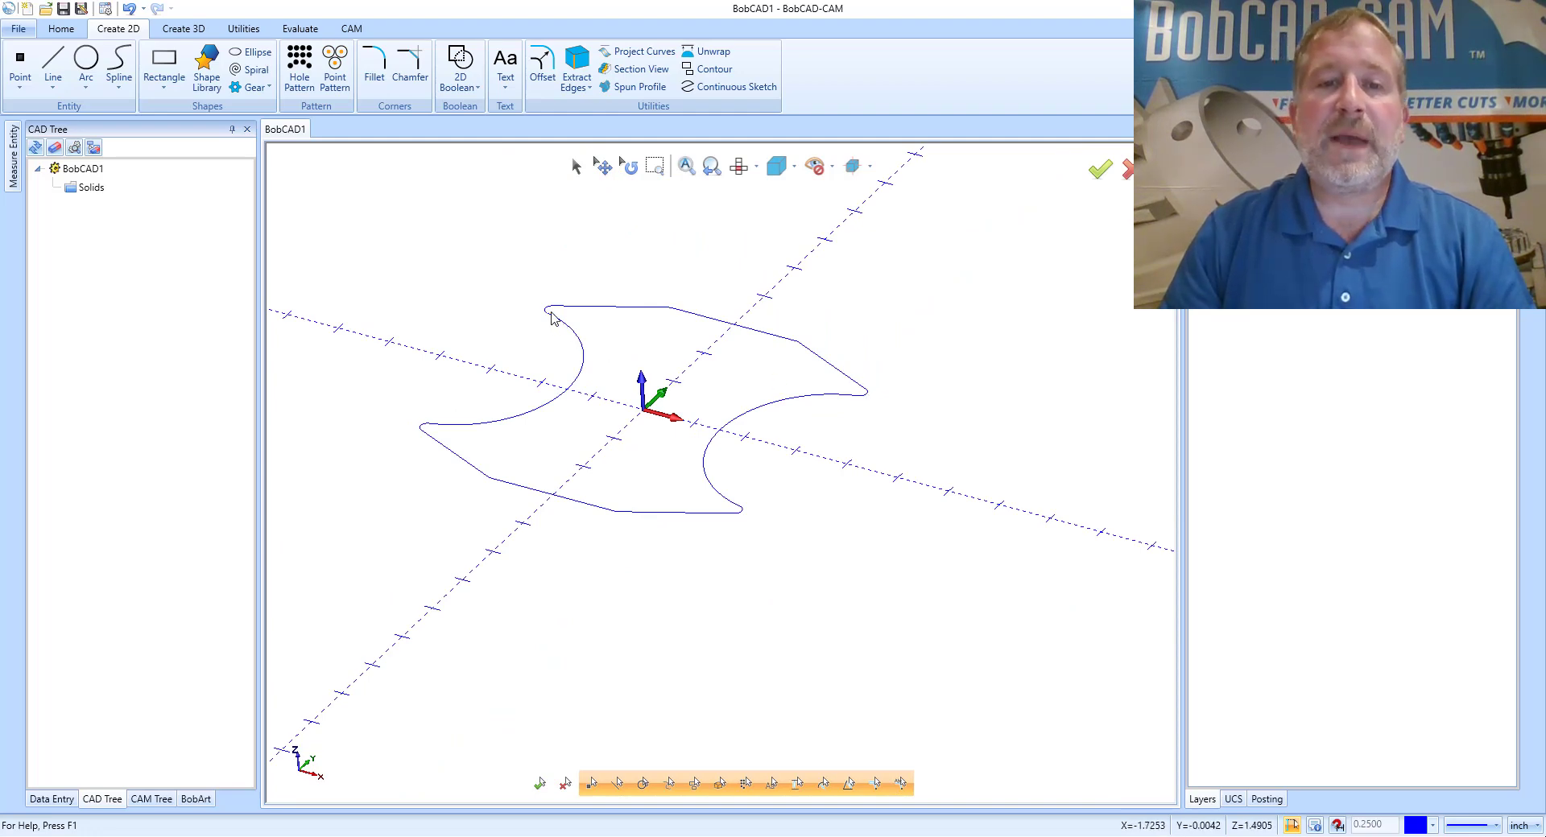
pyautogui.scroll(6, 551, 316)
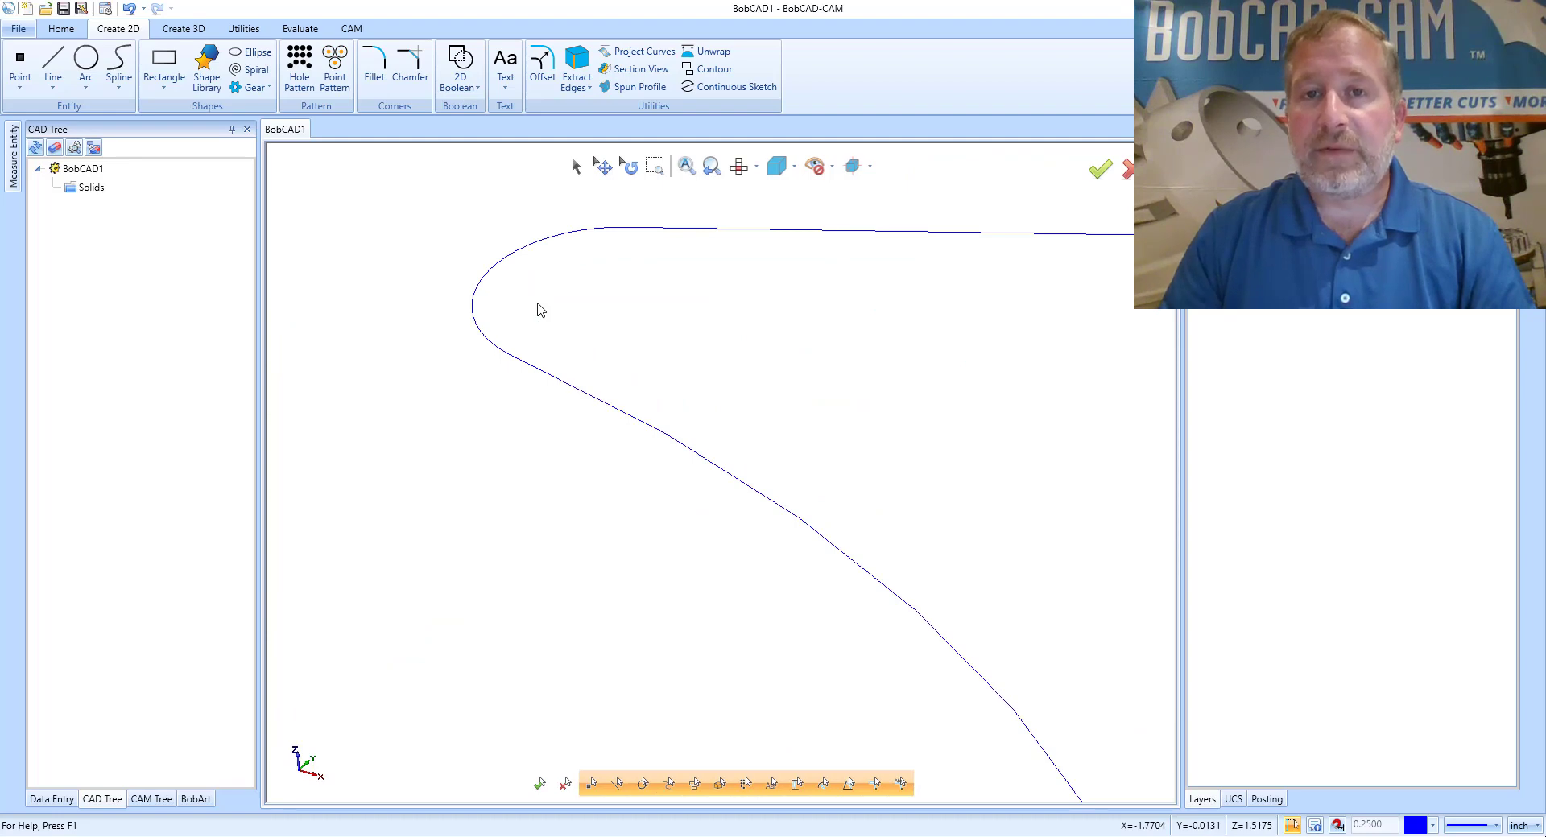
pyautogui.scroll(-6, 541, 310)
pyautogui.scroll(5, 441, 414)
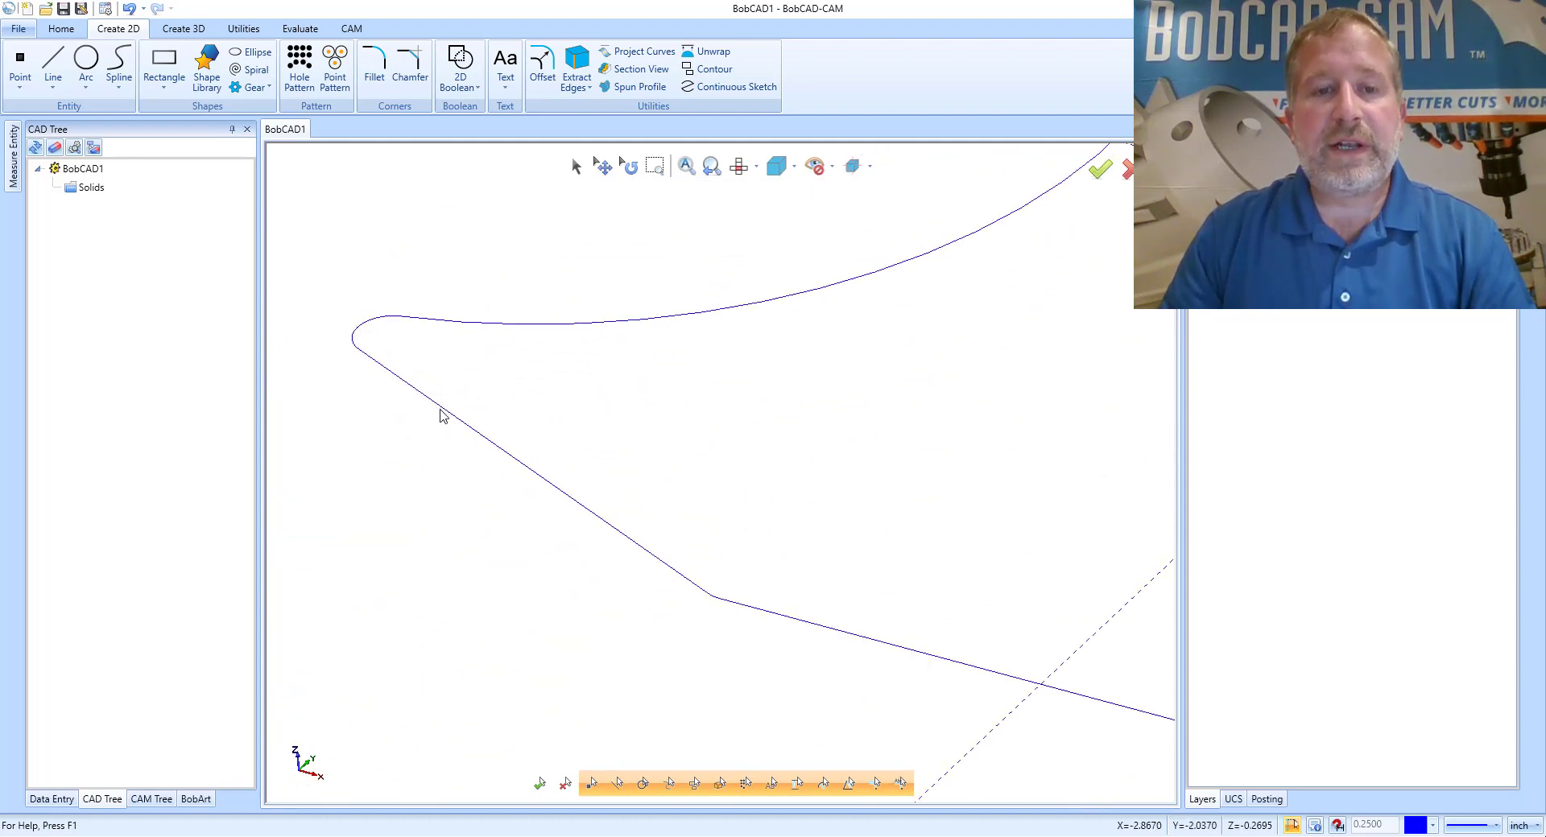
pyautogui.scroll(2, 441, 413)
# - Pan and zoom along the tilted outline to inspect each rounded corner, then recentre it
pyautogui.moveTo(418, 381); pyautogui.dragTo(779, 498, button='middle')
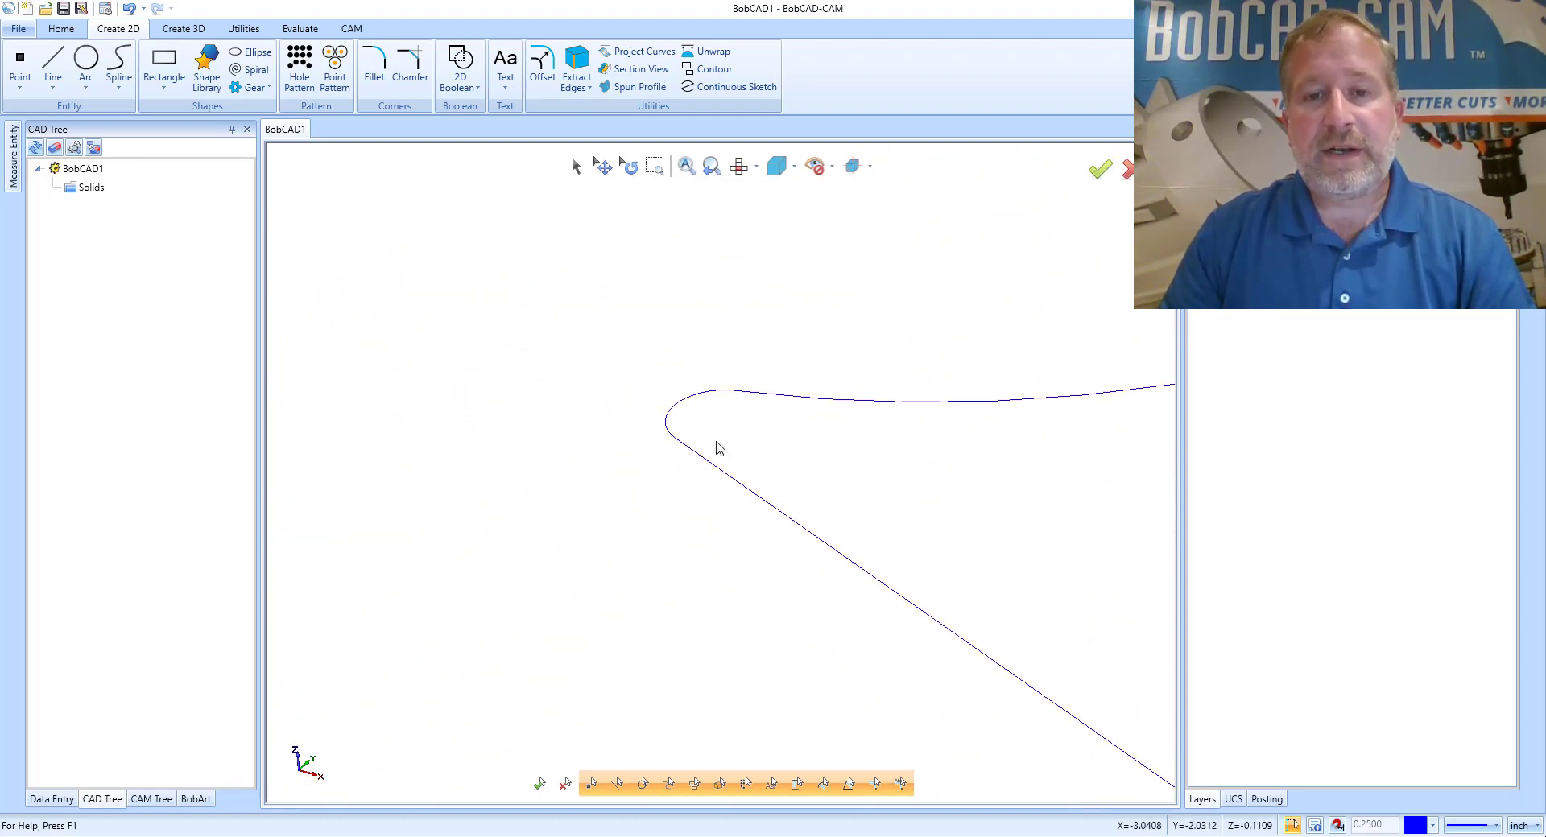
pyautogui.scroll(-5, 715, 441)
pyautogui.scroll(3, 877, 476)
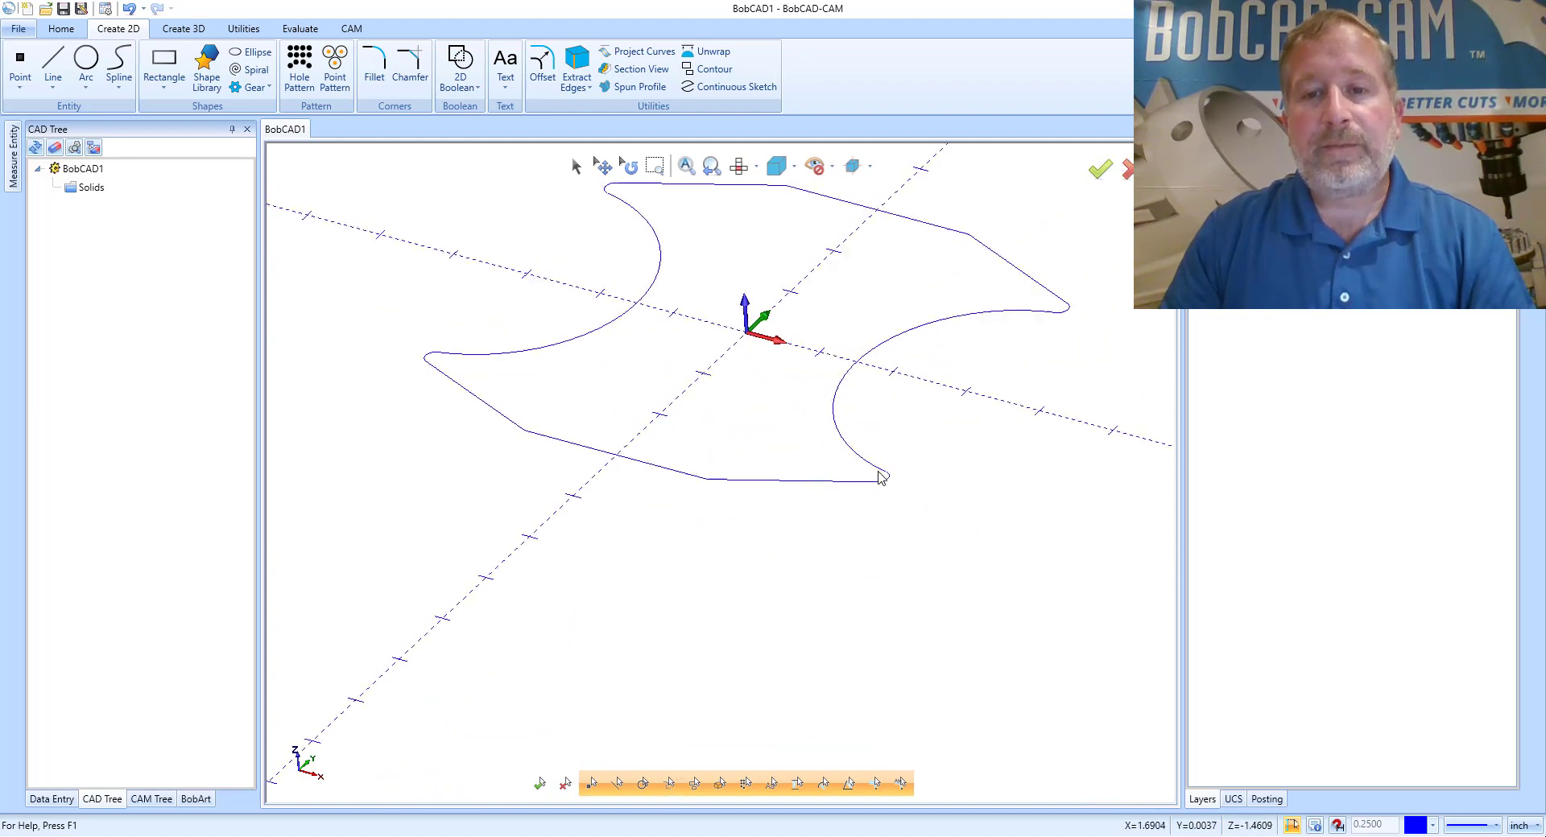
pyautogui.scroll(4, 879, 476)
pyautogui.scroll(-3, 884, 471)
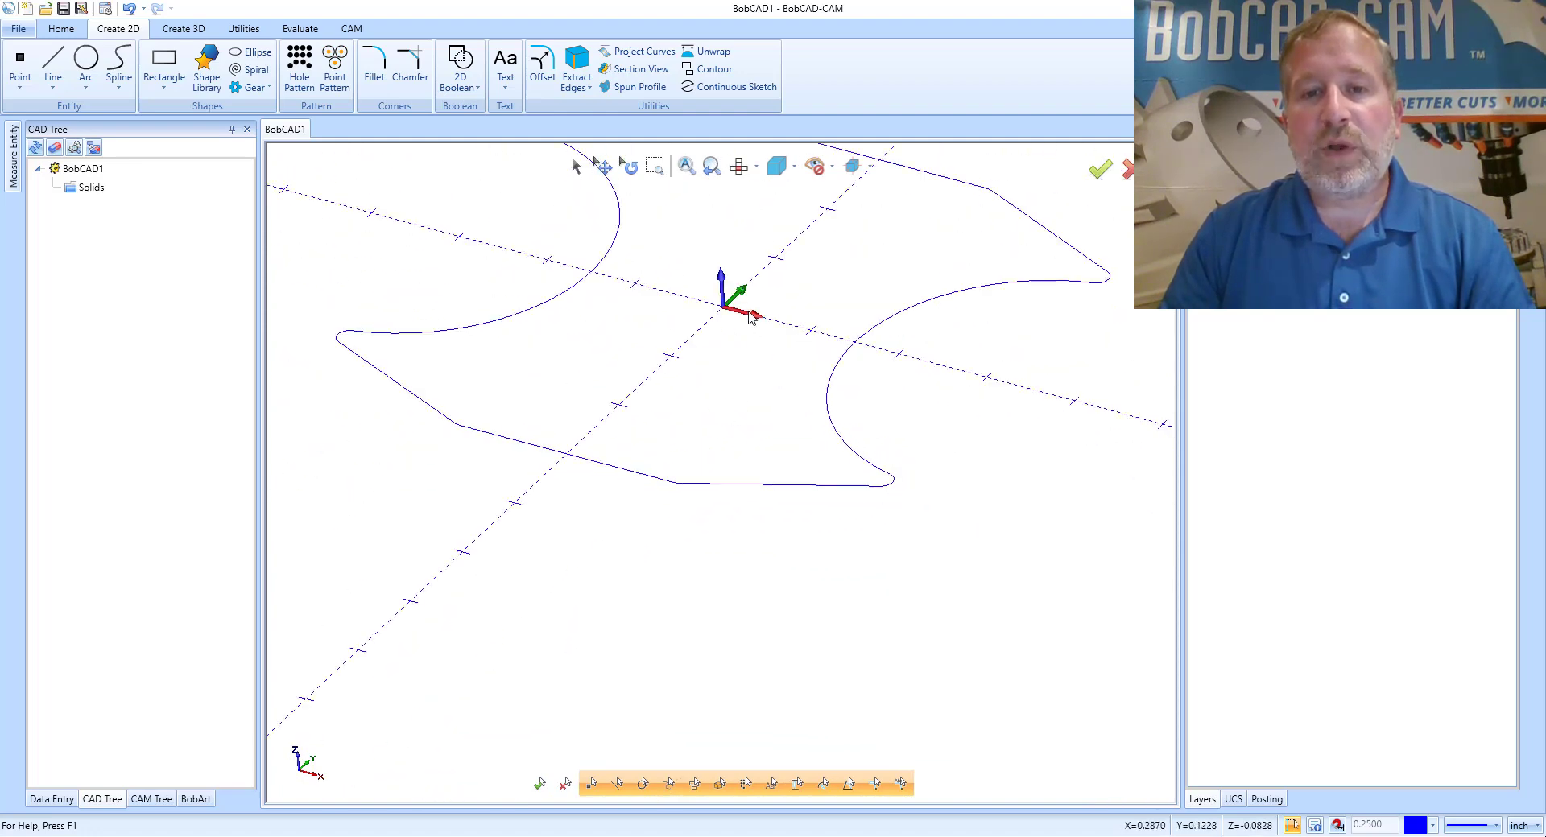
pyautogui.scroll(3, 749, 317)
pyautogui.scroll(-4, 737, 316)
pyautogui.scroll(-2, 845, 276)
pyautogui.scroll(4, 811, 277)
pyautogui.scroll(3, 872, 266)
pyautogui.scroll(-5, 875, 266)
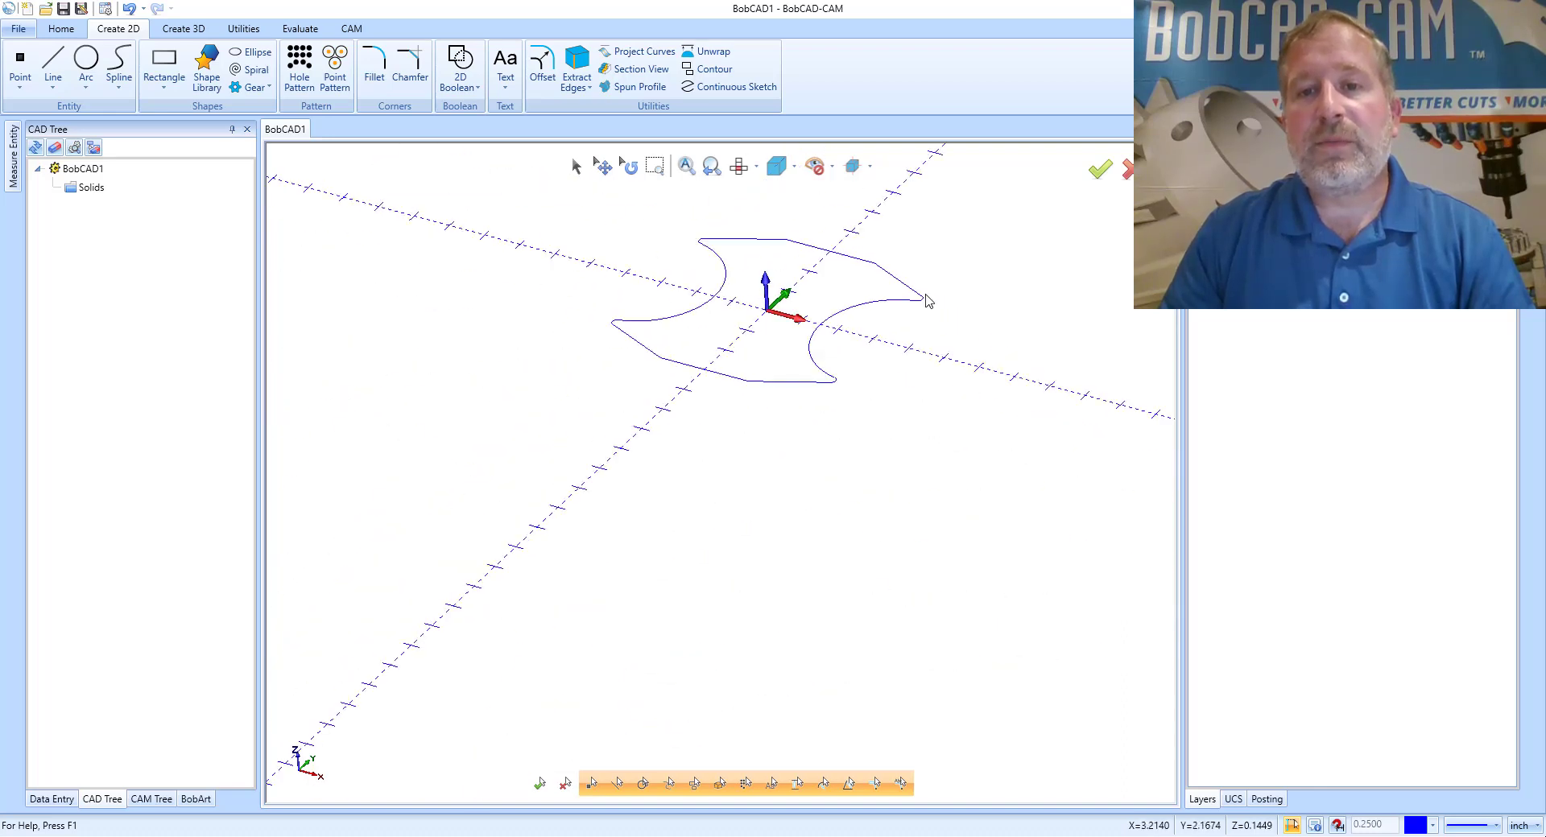
pyautogui.scroll(5, 925, 302)
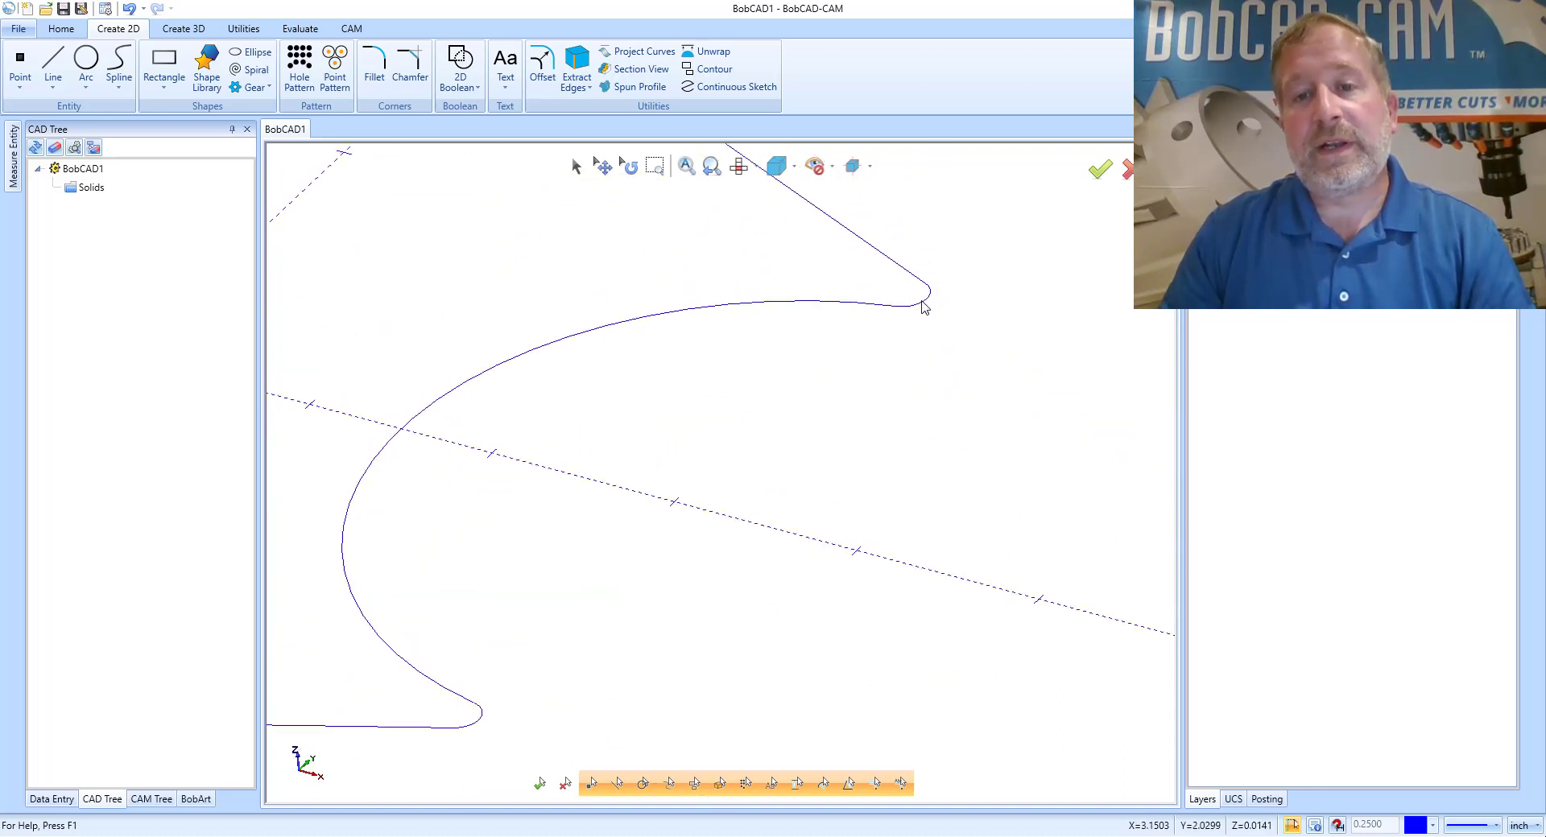
pyautogui.scroll(-5, 925, 306)
pyautogui.moveTo(700, 335); pyautogui.dragTo(708, 449, button='middle')
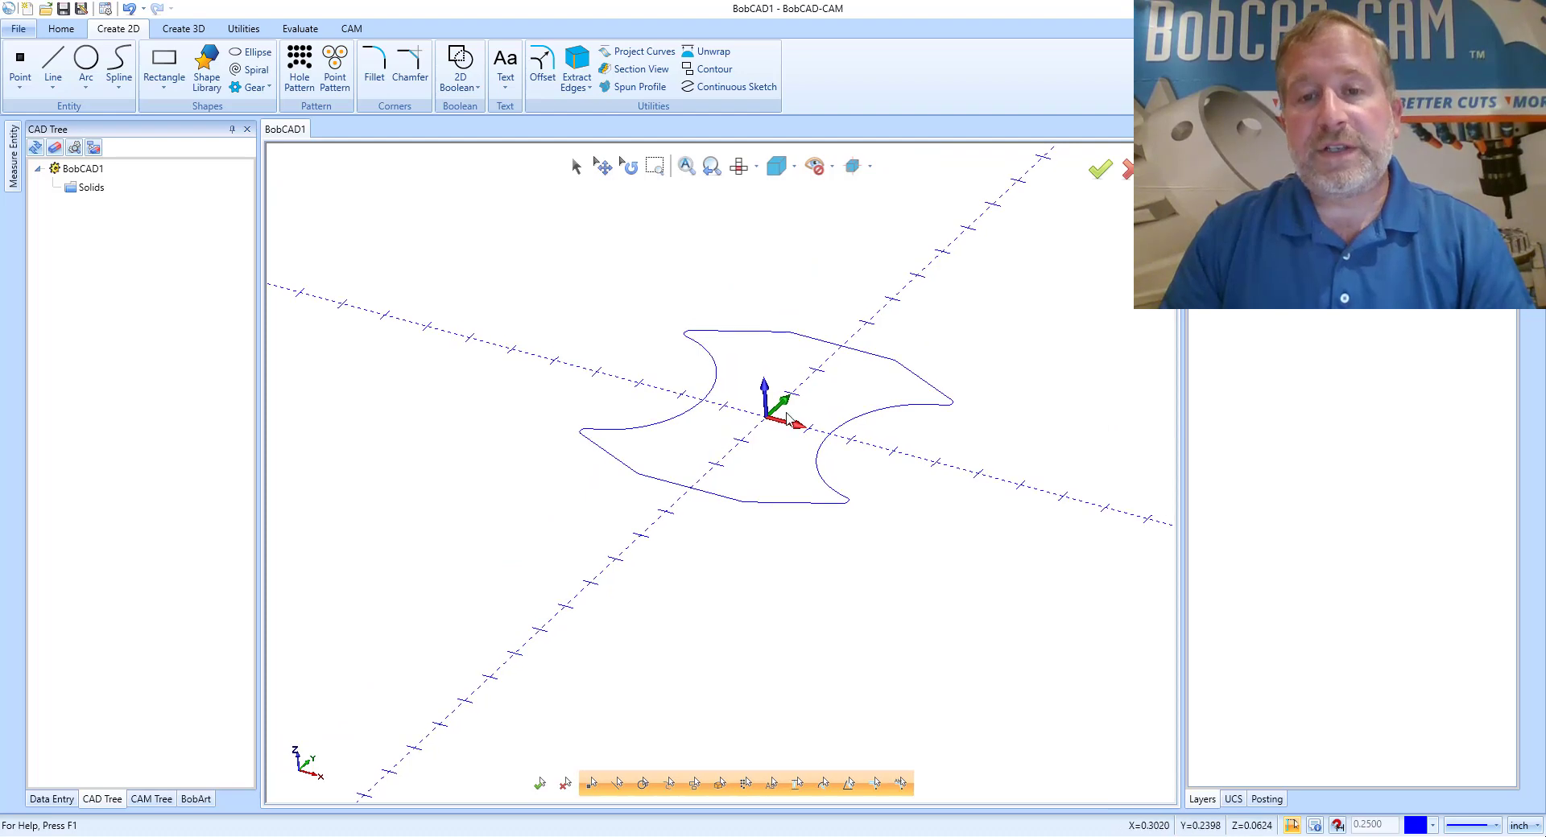
pyautogui.moveTo(787, 415); pyautogui.dragTo(720, 406, button='middle')
pyautogui.scroll(3, 684, 455)
pyautogui.scroll(-2, 684, 453)
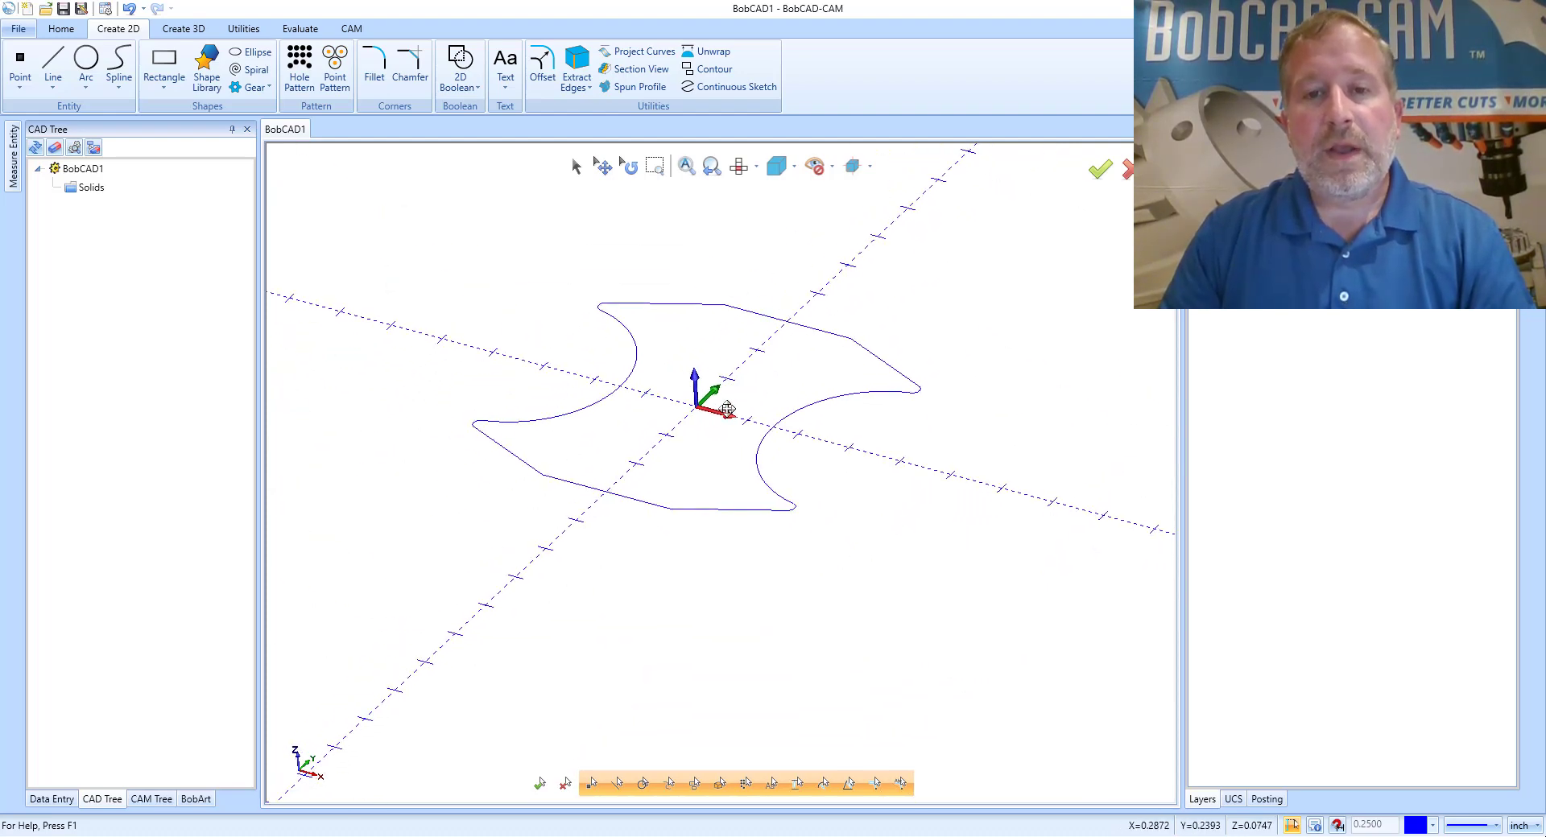
# - Return the finished profile to top view and pan it into place
pyautogui.click(739, 167)
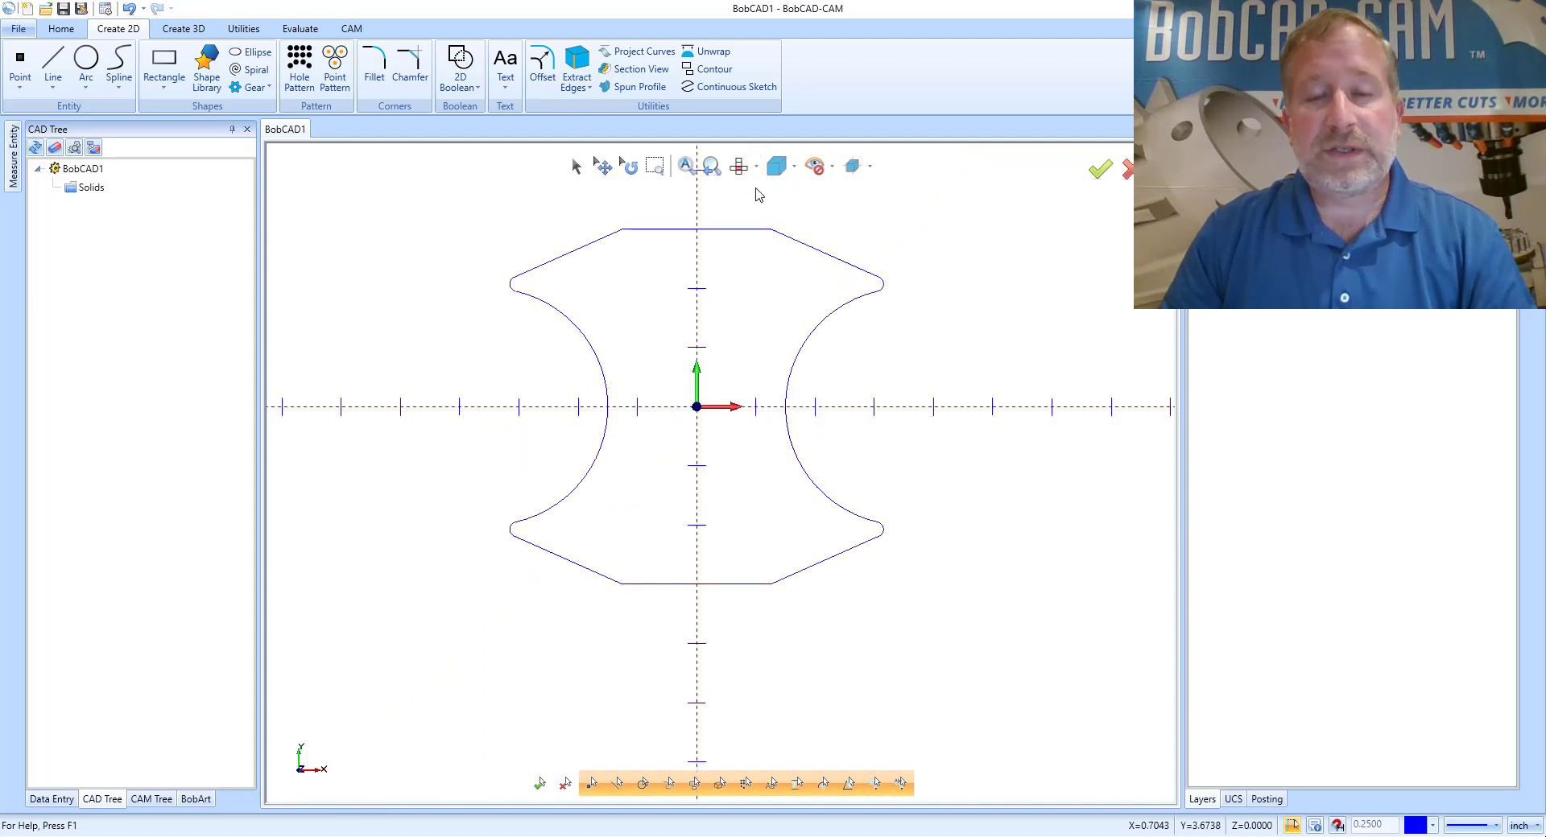
pyautogui.moveTo(777, 250); pyautogui.dragTo(762, 347, button='middle')
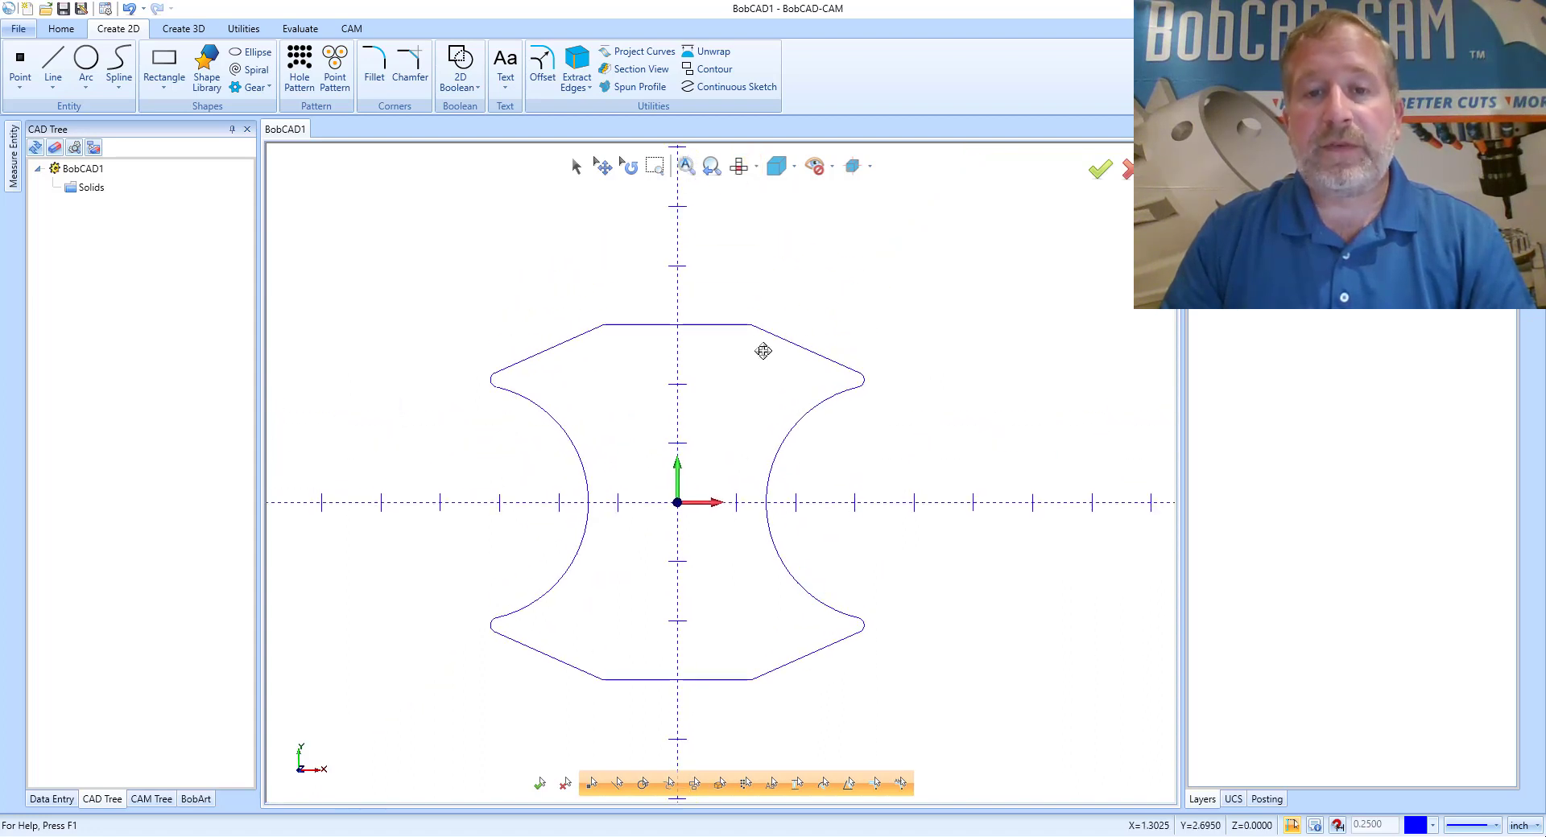
pyautogui.click(757, 169)
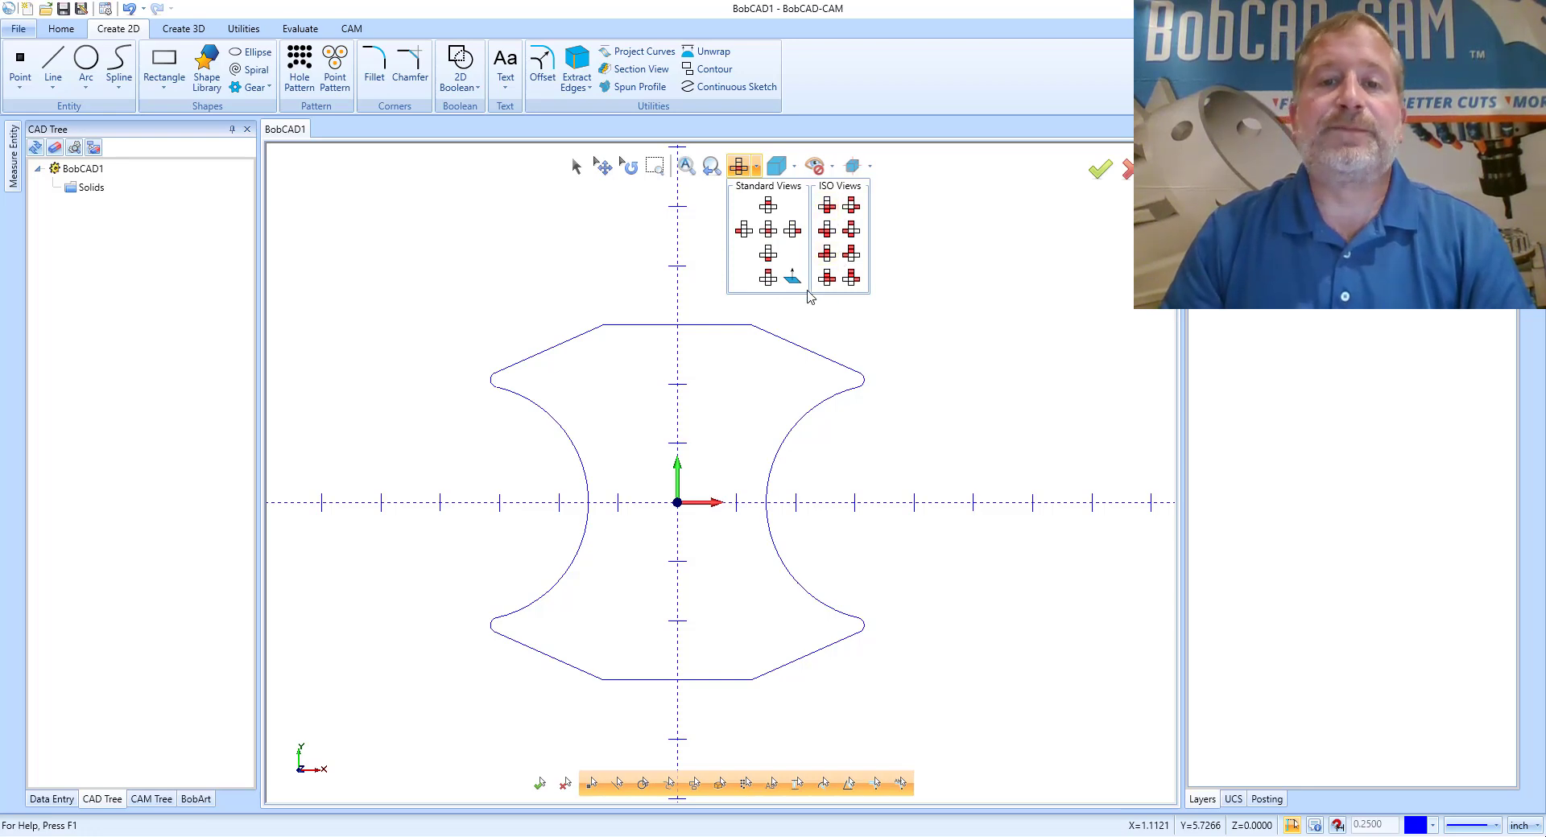
pyautogui.click(768, 229)
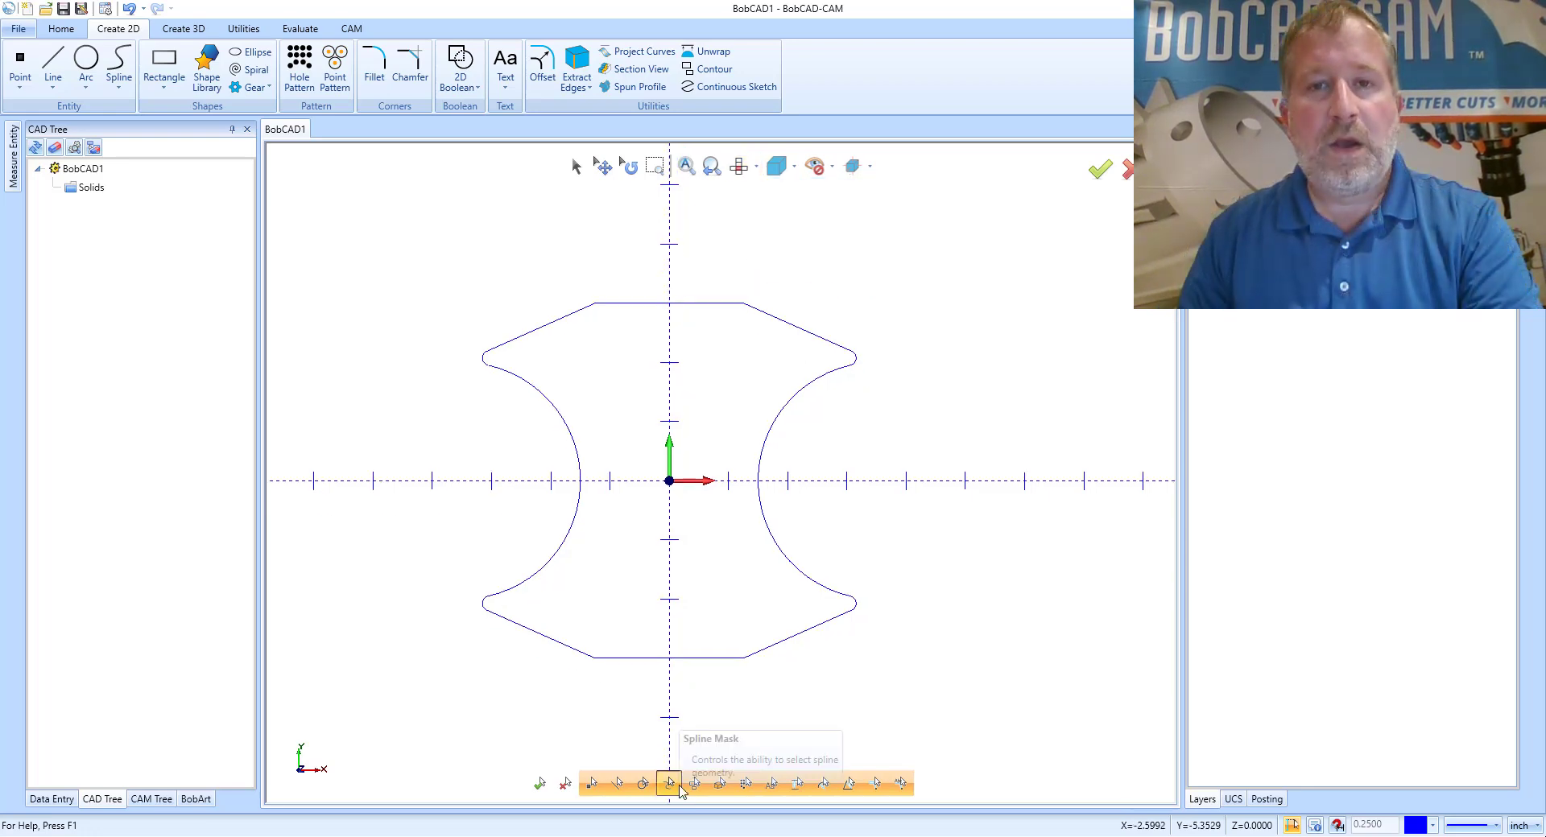